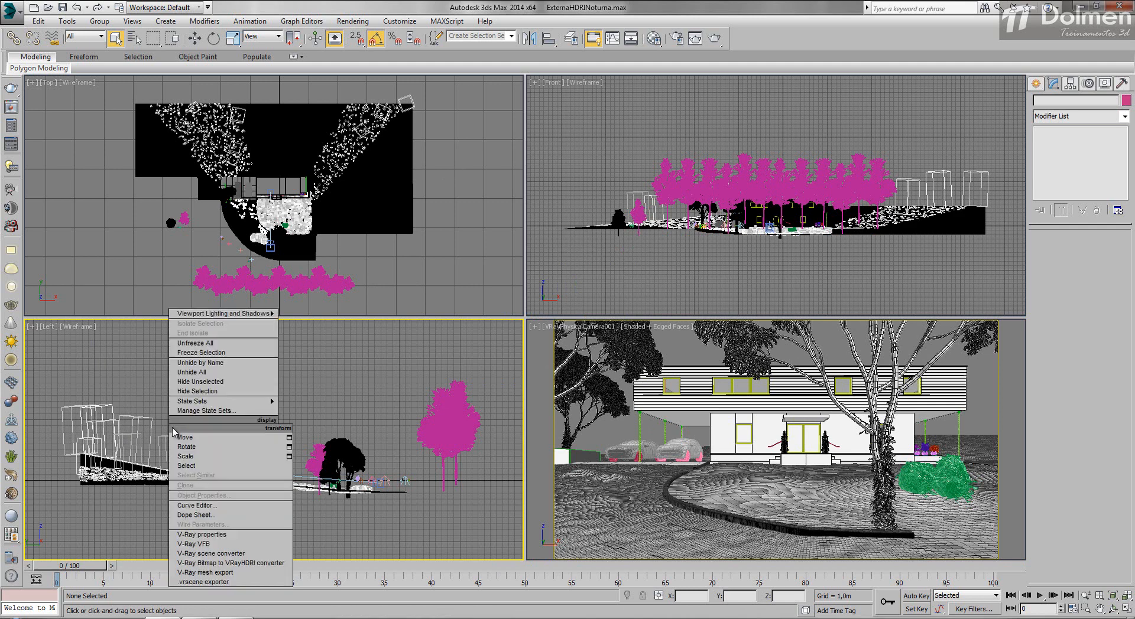
Hide the MultiScatter_001 scatter object covering the lawn in front of the house.
left_click(201, 411)
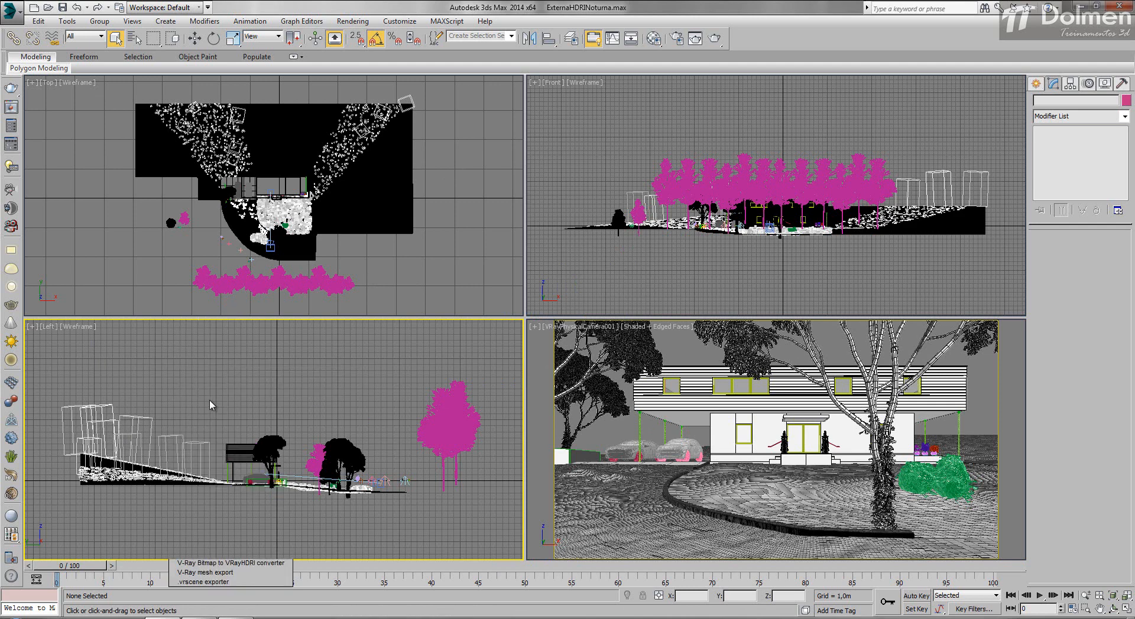
scroll(251, 496, "up", 5)
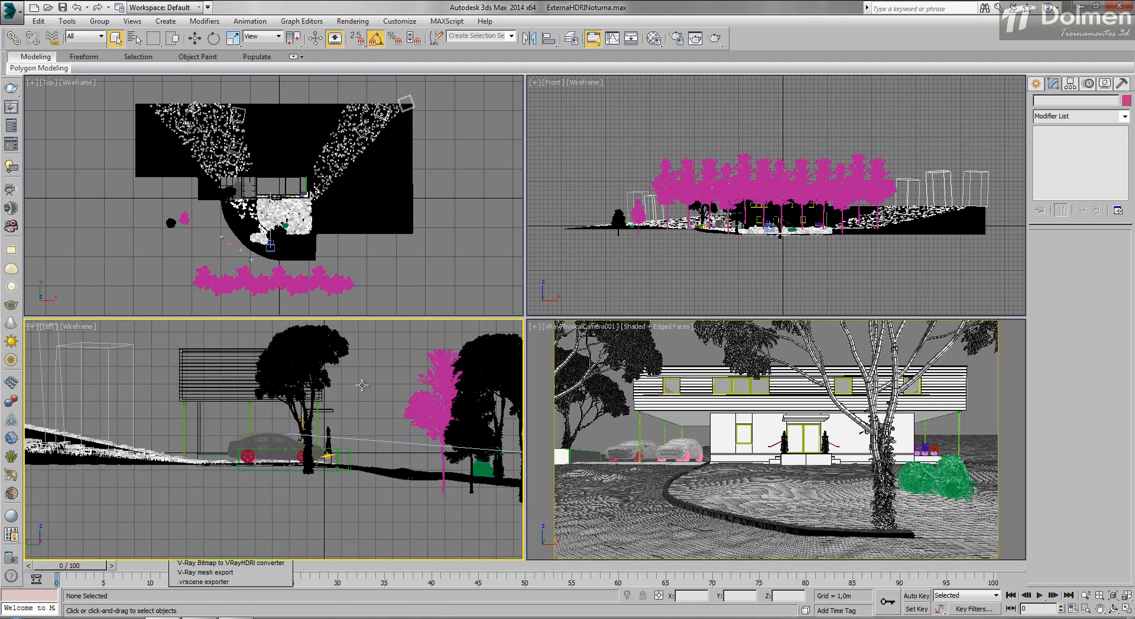
scroll(261, 212, "up", 6)
left_click(283, 214)
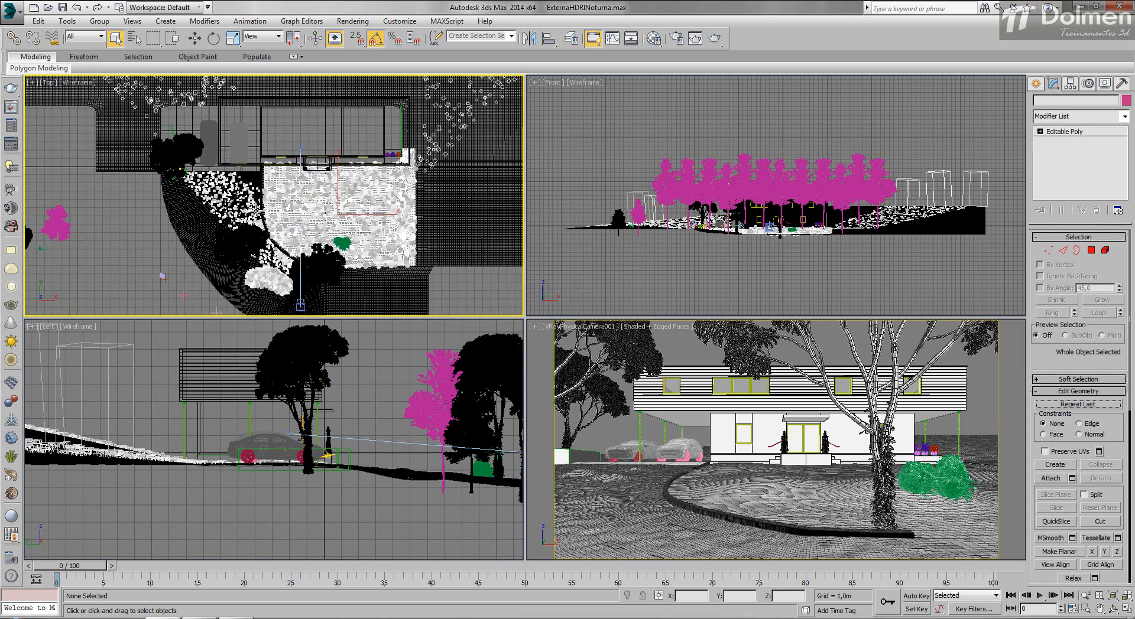
left_click(241, 208)
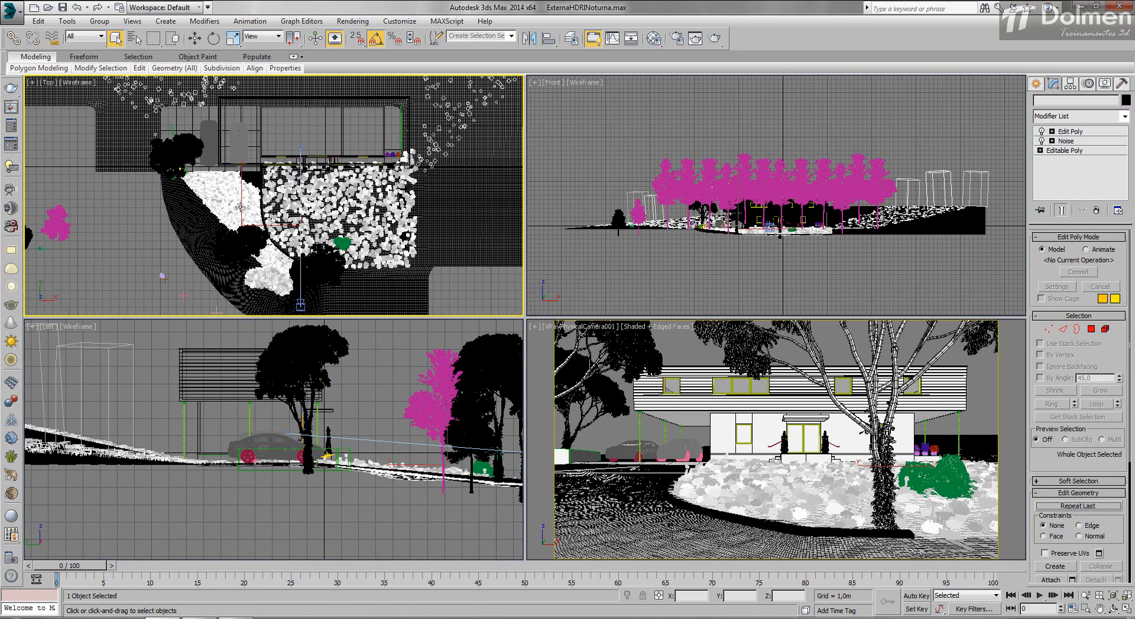
left_click(252, 247)
left_click(264, 274)
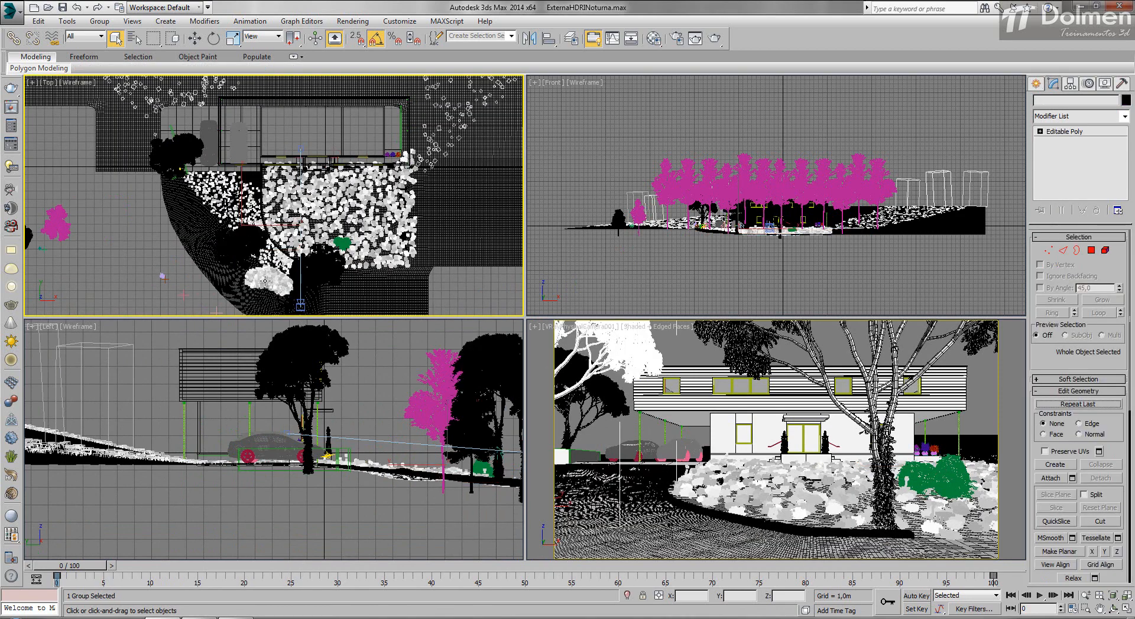
scroll(263, 279, "up", 4)
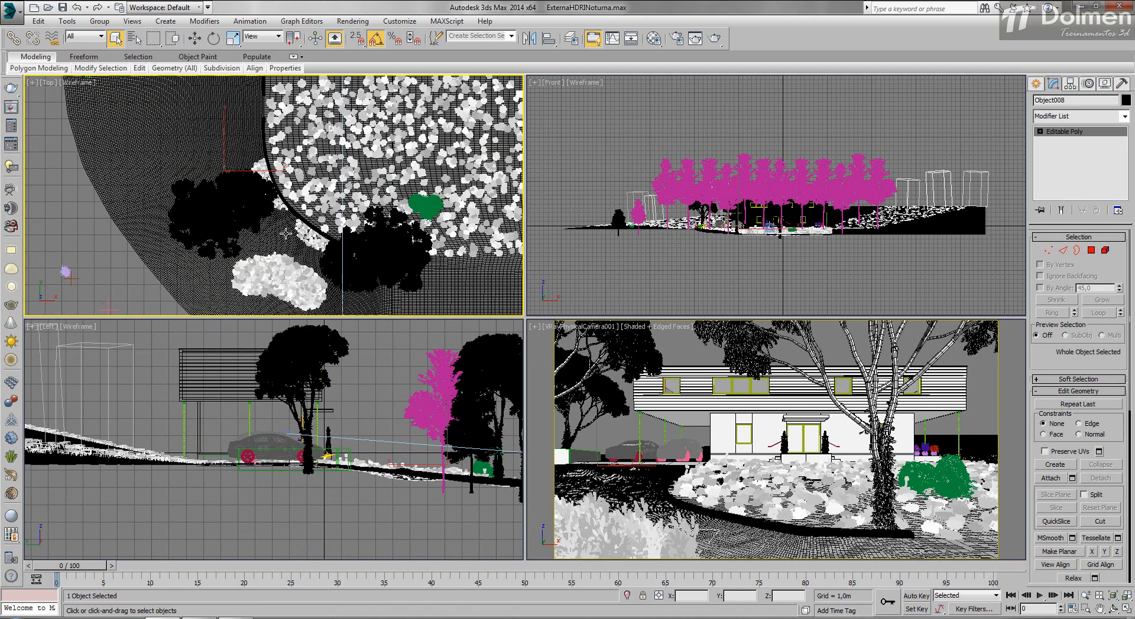
left_click(234, 195)
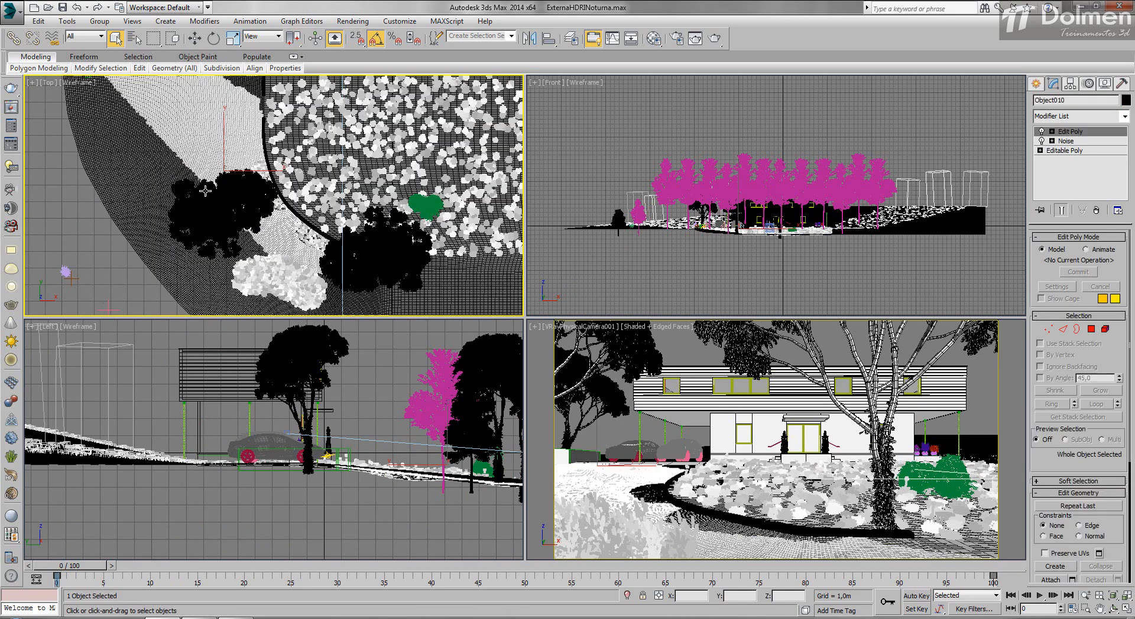
left_click(689, 494)
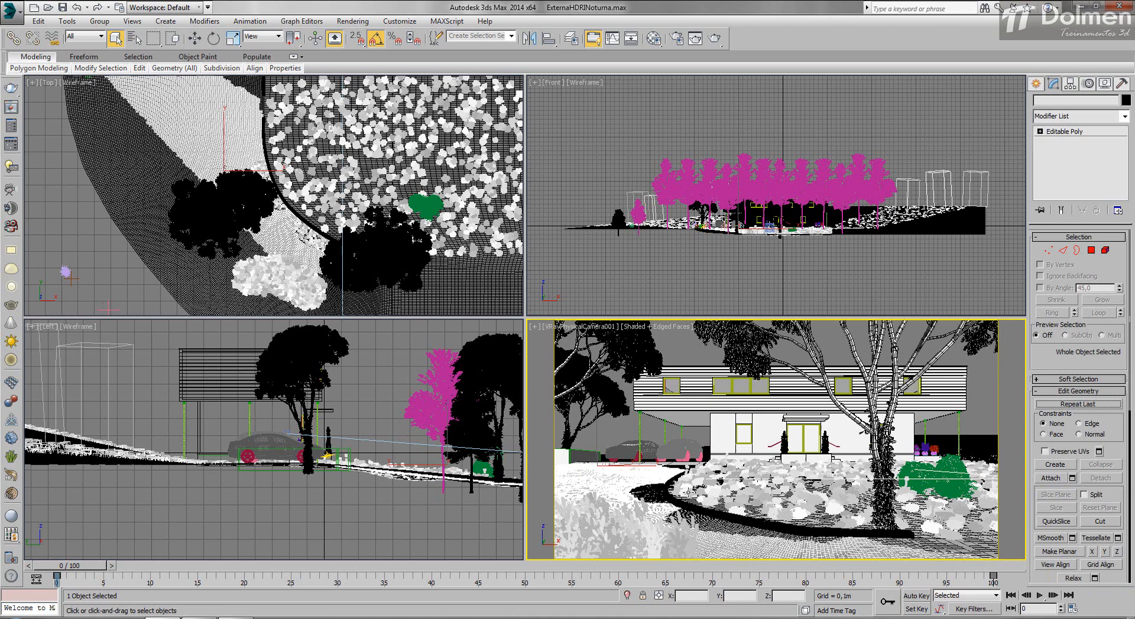
right_click(689, 494)
left_click(712, 422)
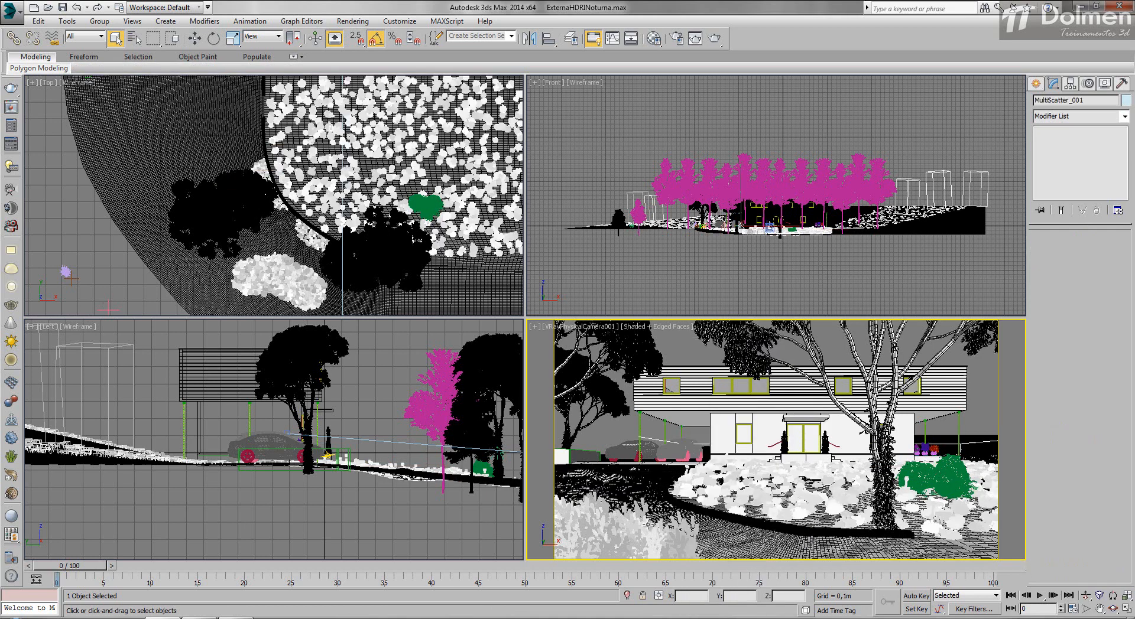
Hide the MultiScatter_002 bushes in the foreground of the camera view.
left_click(609, 538)
left_click(609, 538)
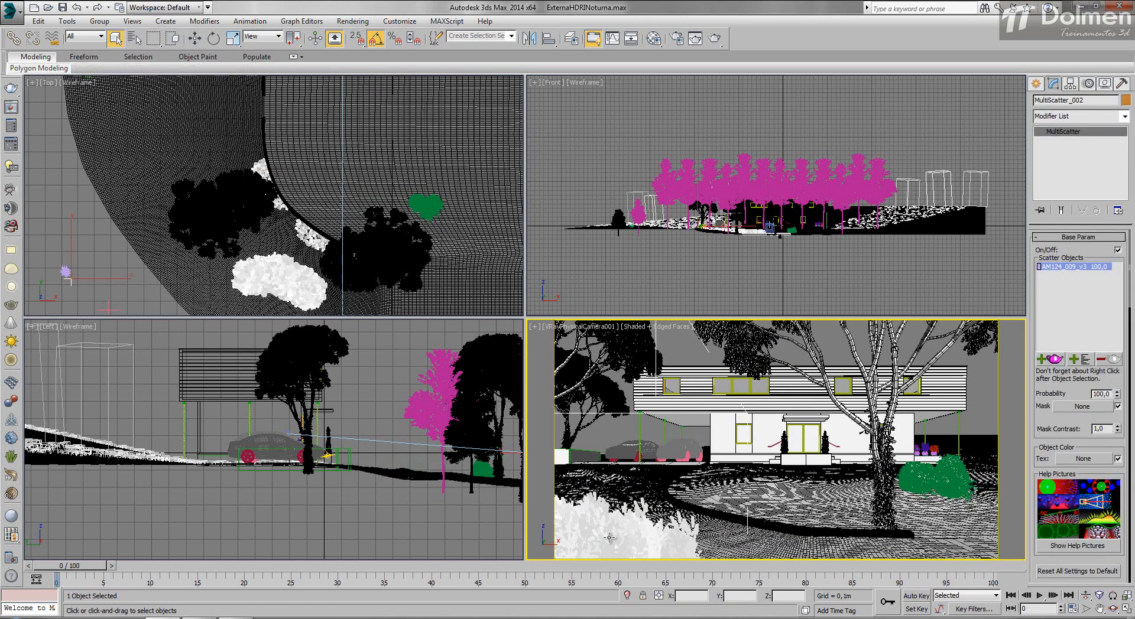
right_click(608, 538)
left_click(635, 421)
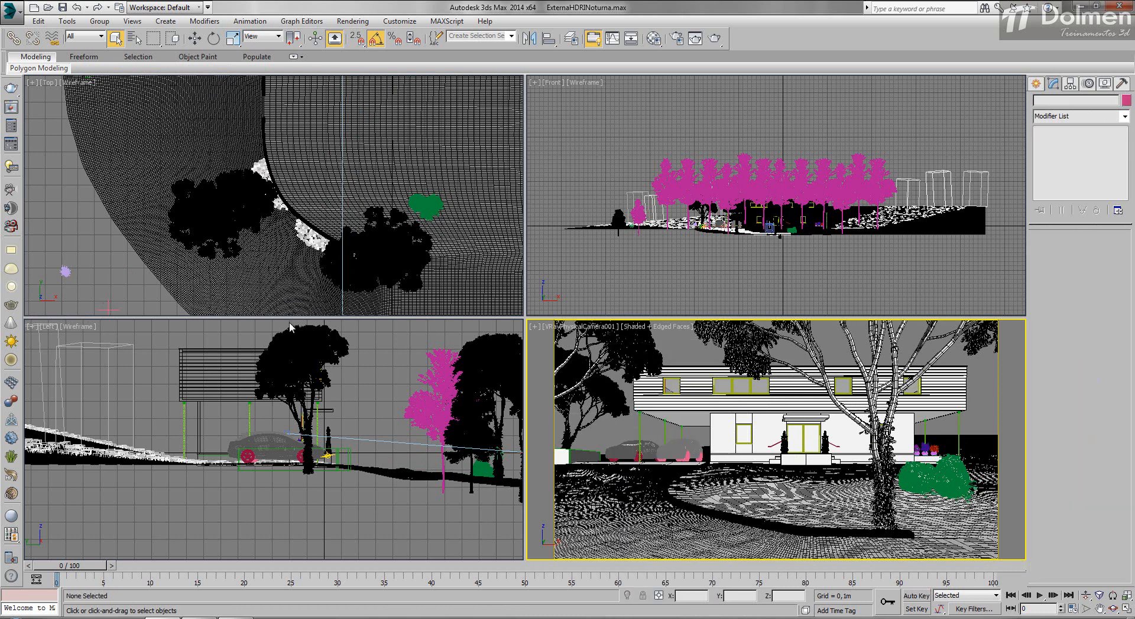
Hide the MultiScatter_004 scatter object running along the curved garden edge.
left_click(304, 235)
left_click(303, 235)
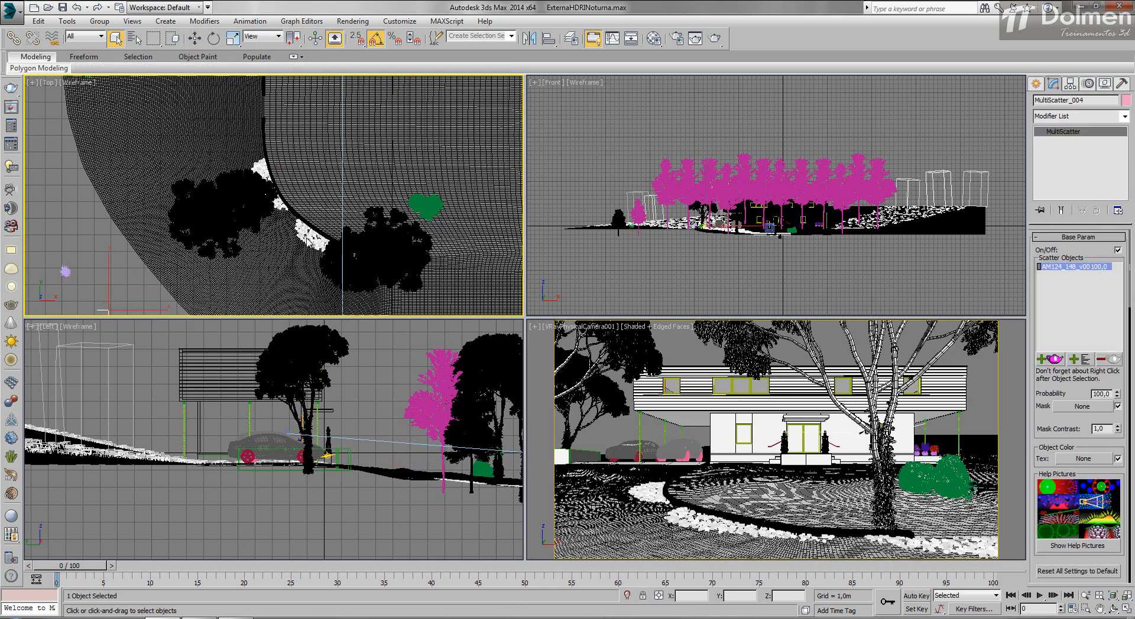
right_click(303, 234)
left_click(331, 201)
Hide the MultiScatter_003 scatter object on the ground outside the curved curb.
left_click(296, 243)
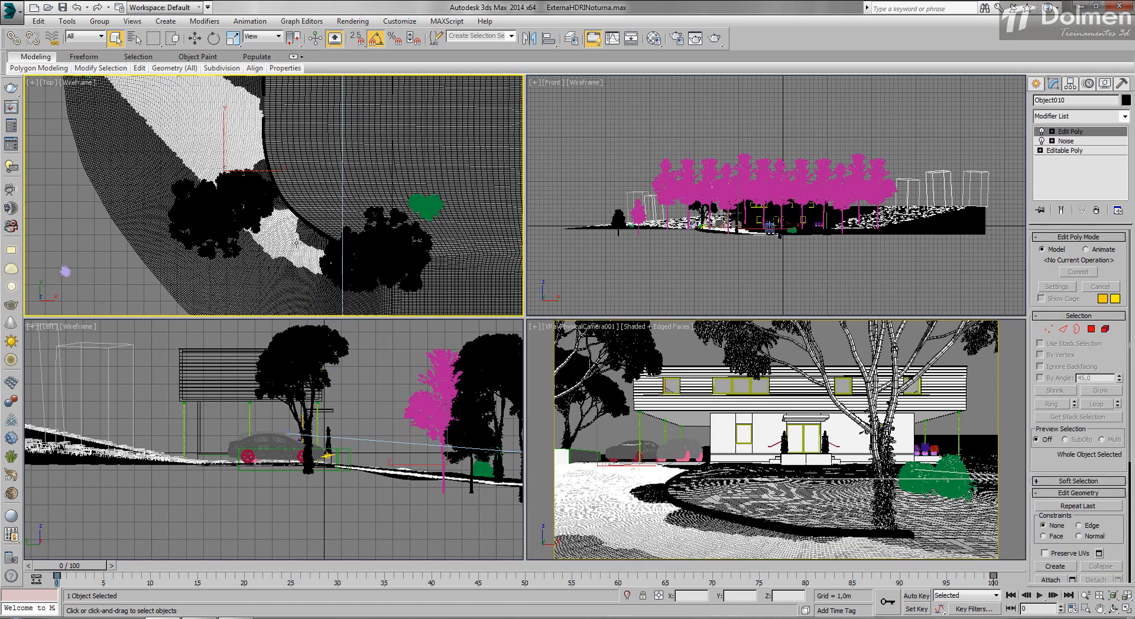
left_click(242, 269)
middle_click_drag(224, 189, 226, 233)
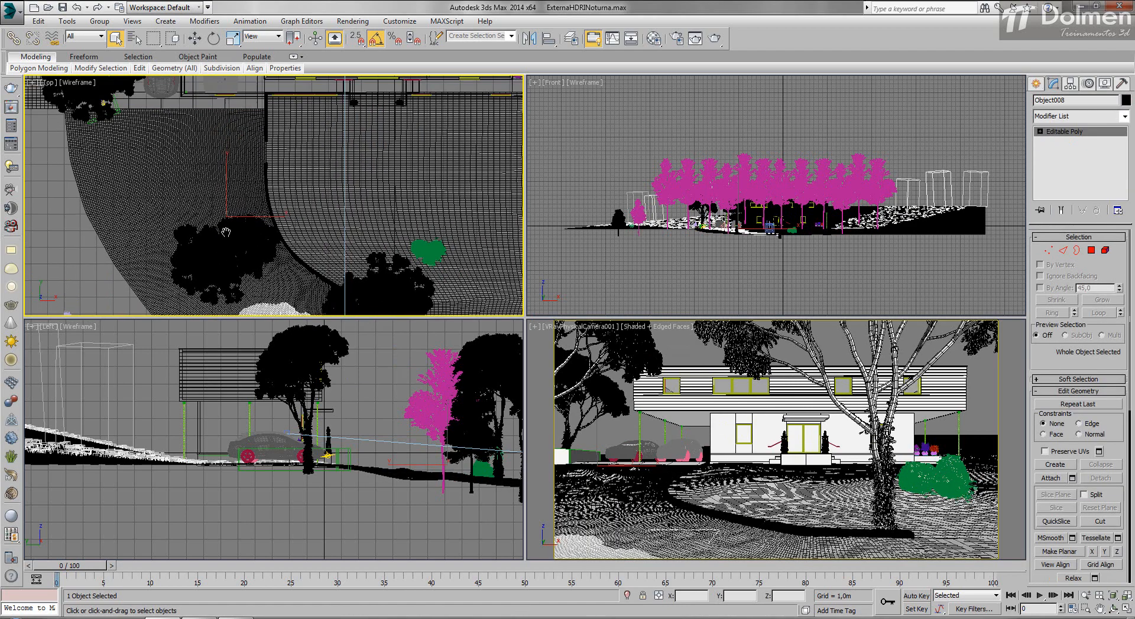
scroll(226, 233, "down", 5)
scroll(207, 204, "up", 5)
left_click(207, 204)
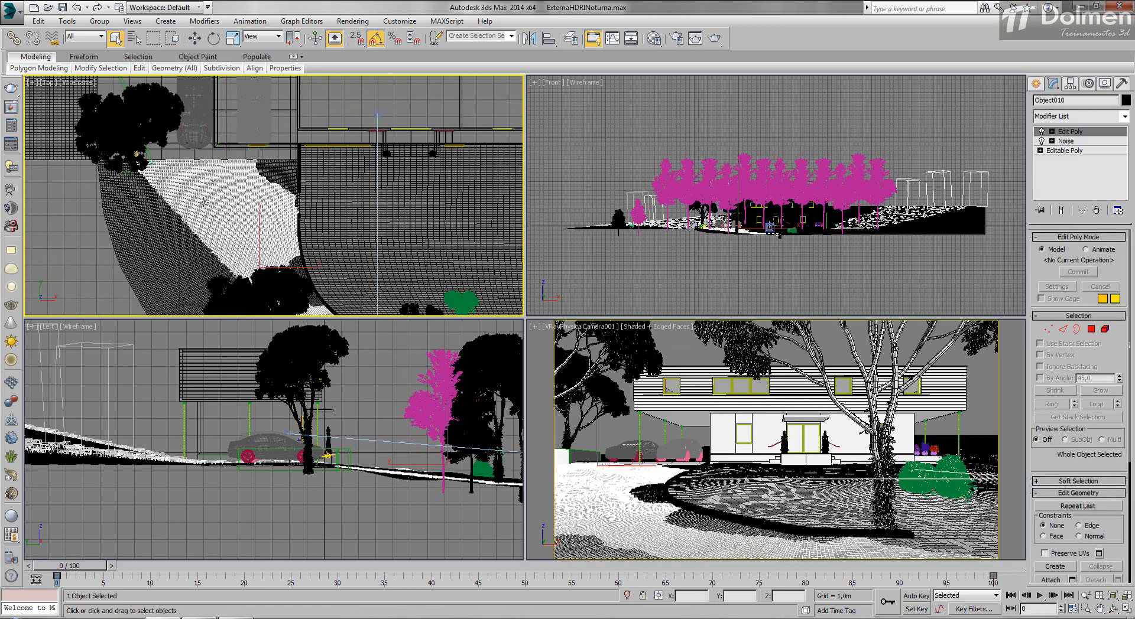
right_click(207, 204)
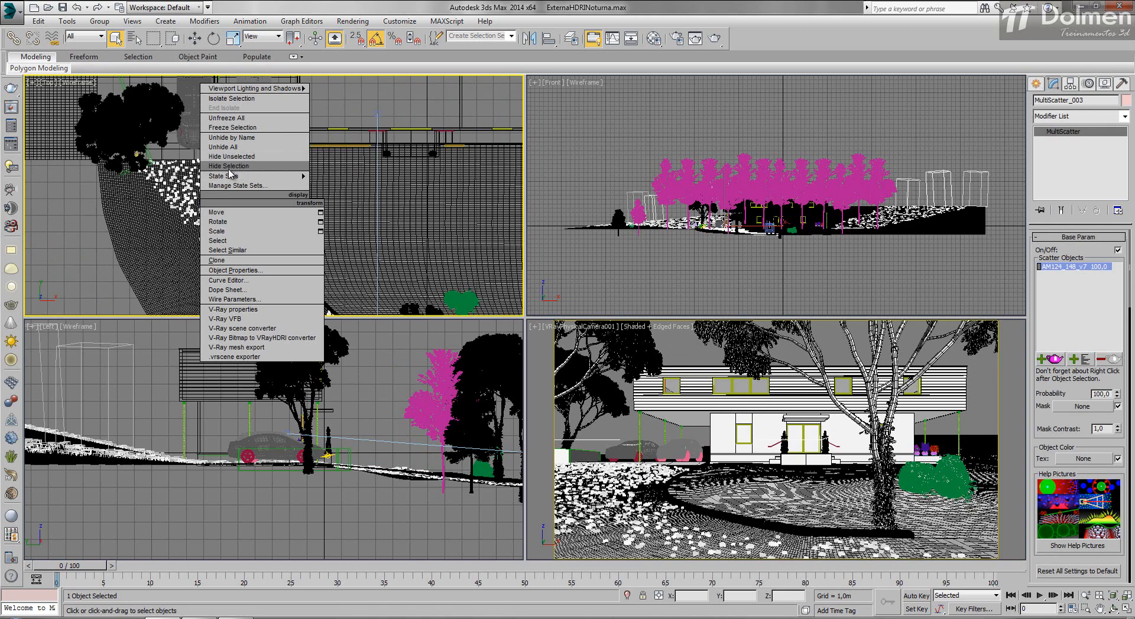
left_click(232, 174)
Hide the MultiScatter_005 scatter object on the terrain behind the house.
middle_click_drag(309, 187, 289, 248)
scroll(177, 190, "down", 10)
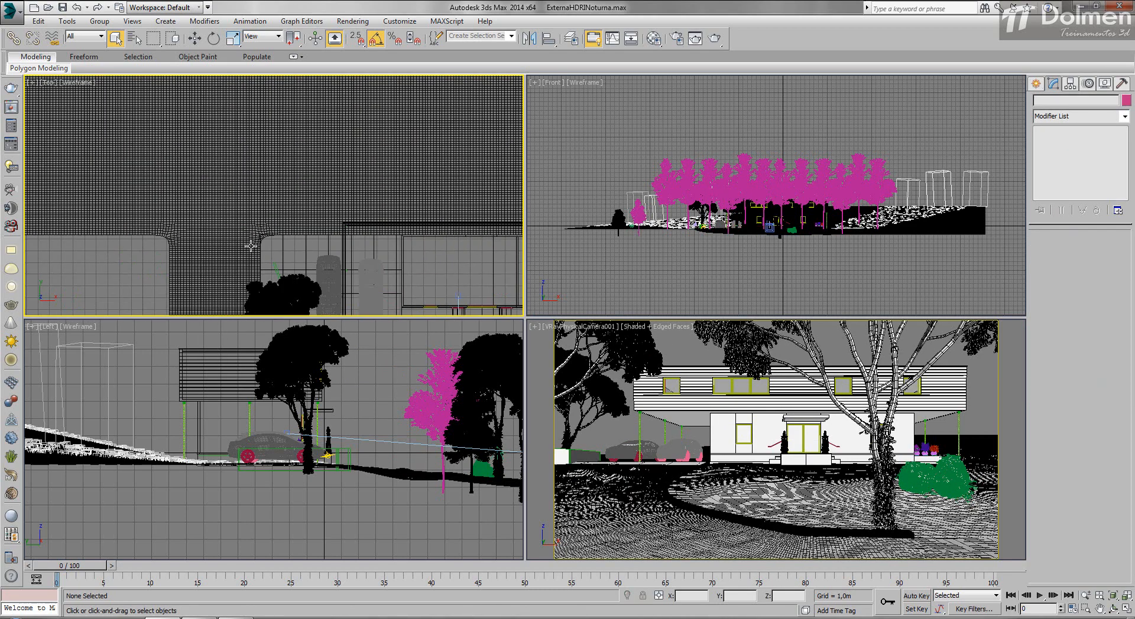
middle_click_drag(200, 168, 200, 181)
left_click(200, 180)
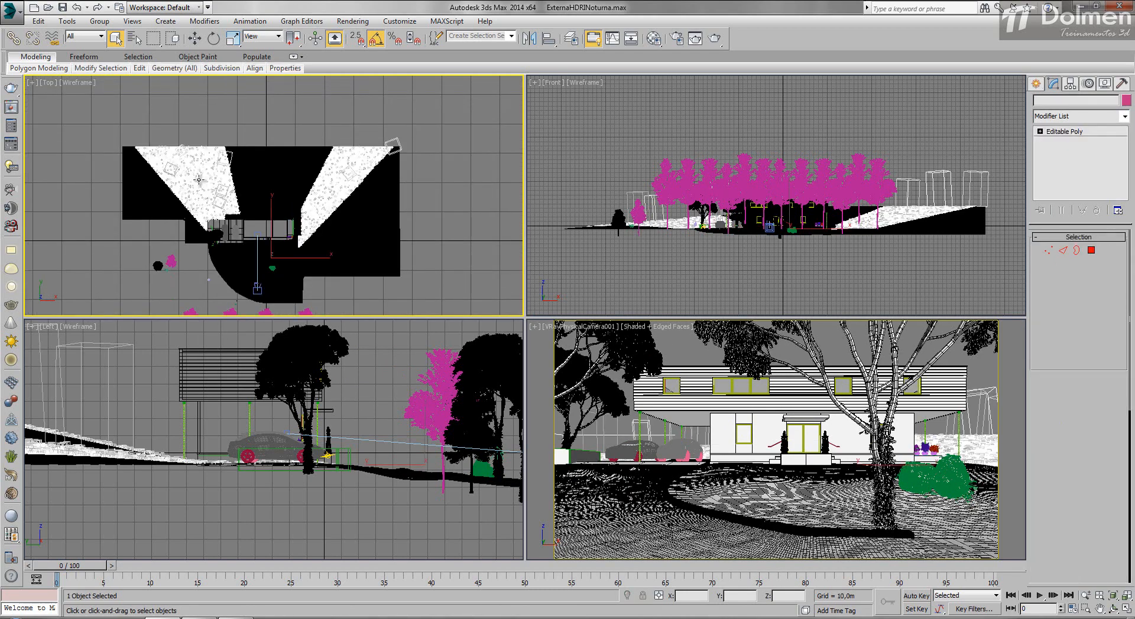
left_click(200, 180)
right_click(199, 180)
left_click(225, 144)
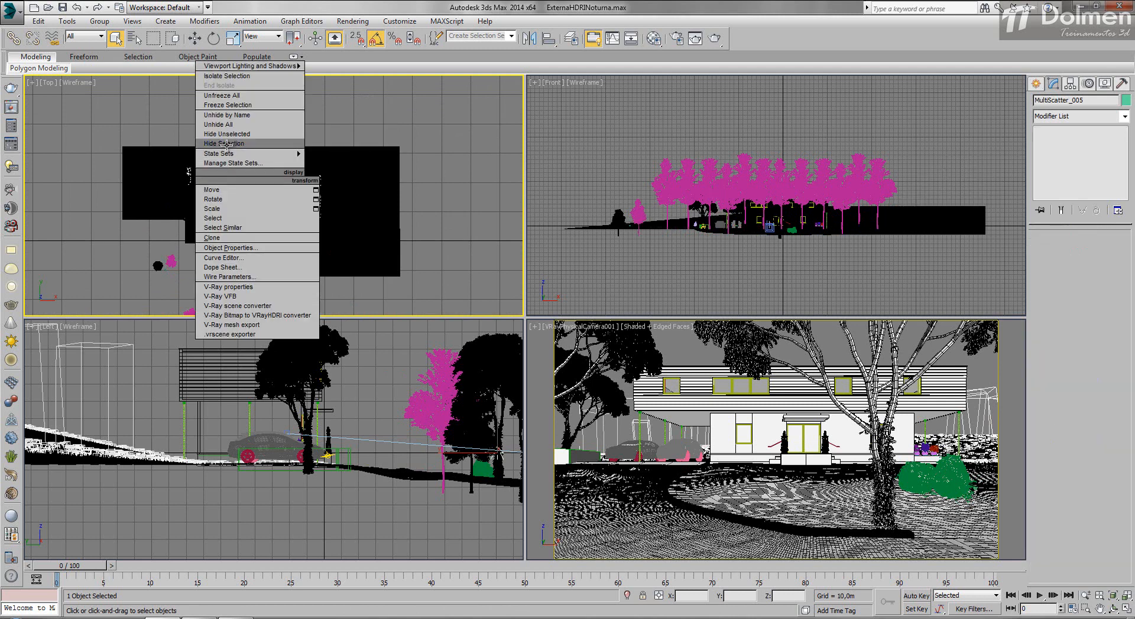
Hide the row of magenta trees in front of the property.
middle_click_drag(323, 207, 347, 134)
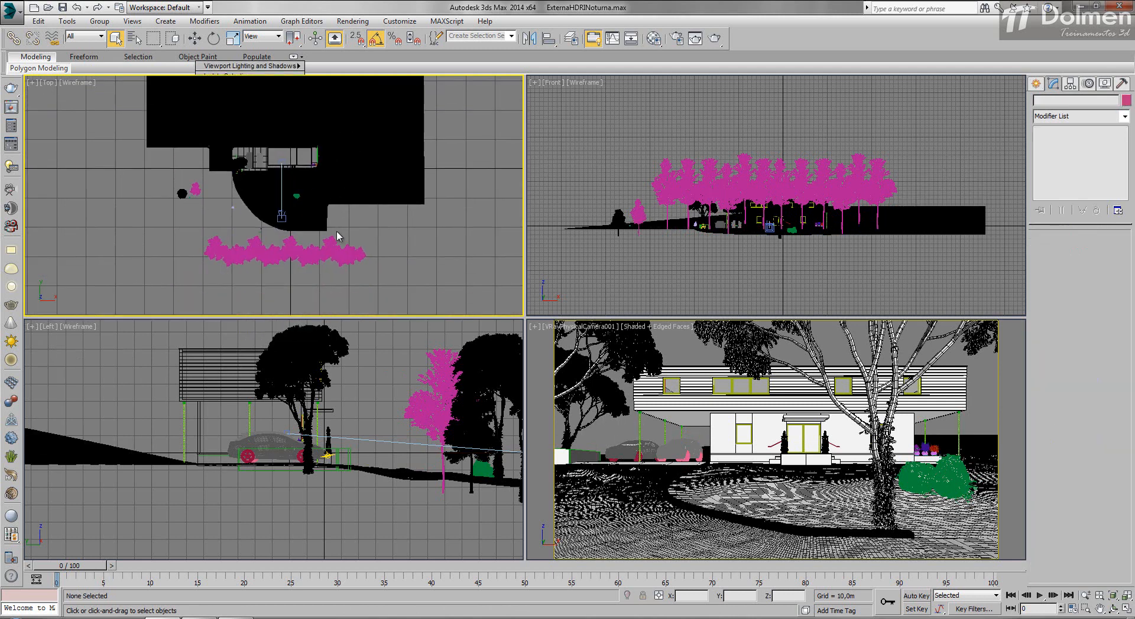
left_click(280, 254)
right_click(280, 254)
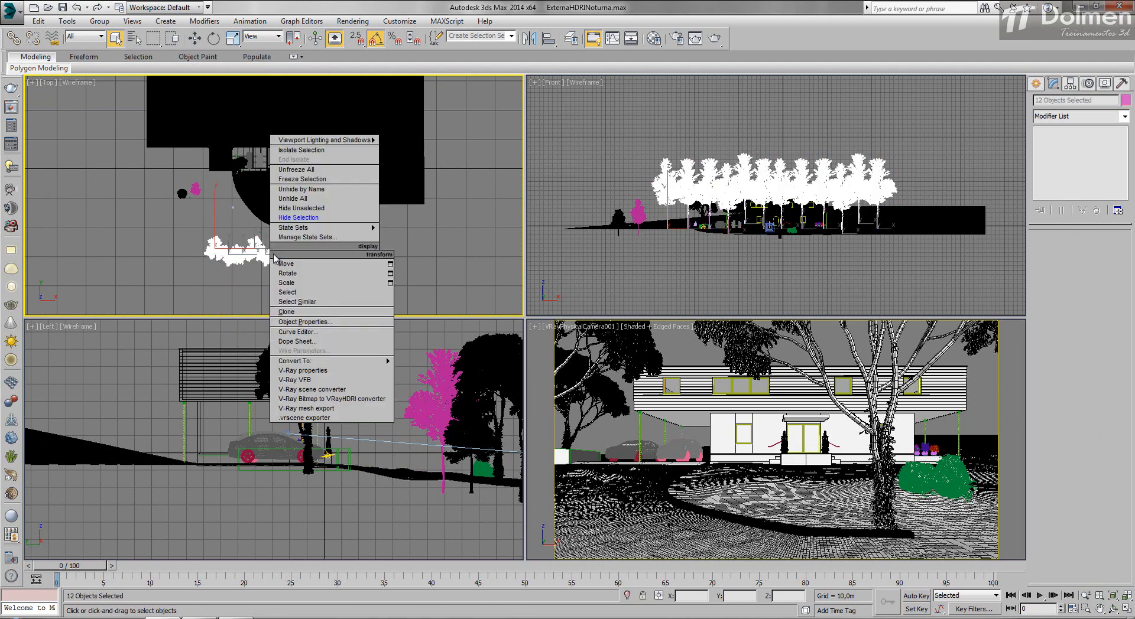
left_click(305, 217)
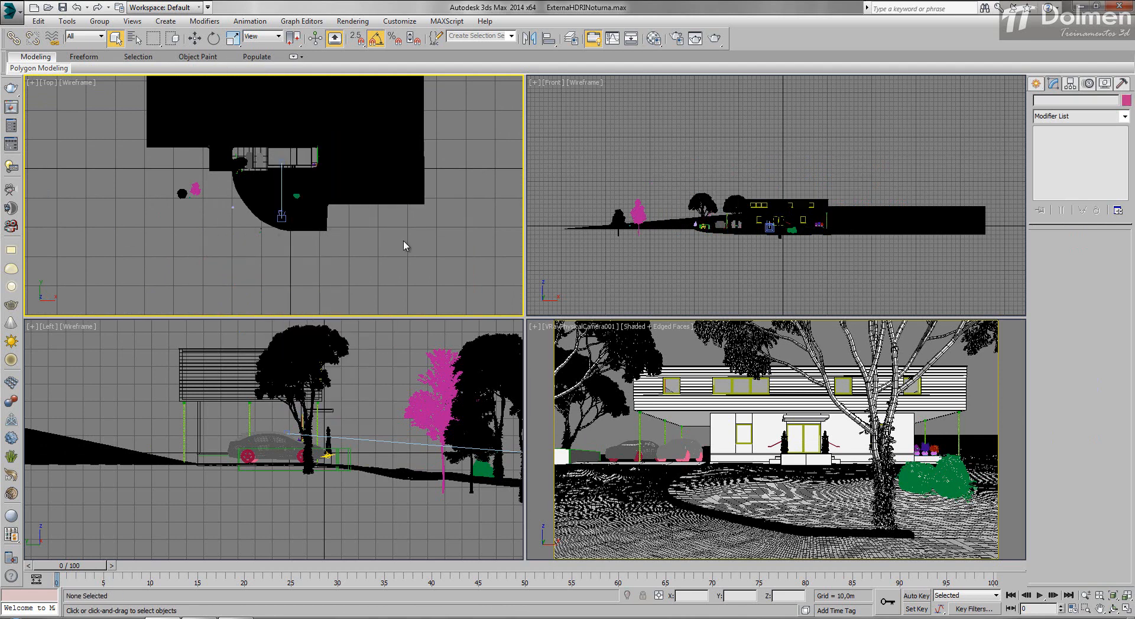
Run a test render of the VRayPhysicalCamera001 view, stop it, and close the frame buffer and V-Ray messages windows.
left_click(574, 369)
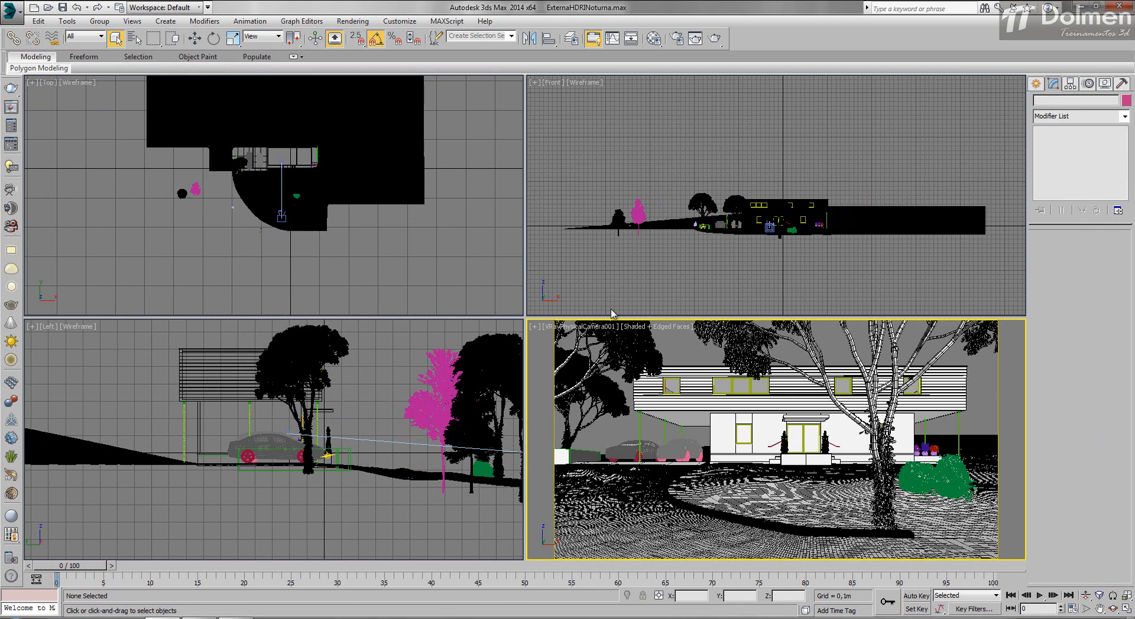
left_click(714, 39)
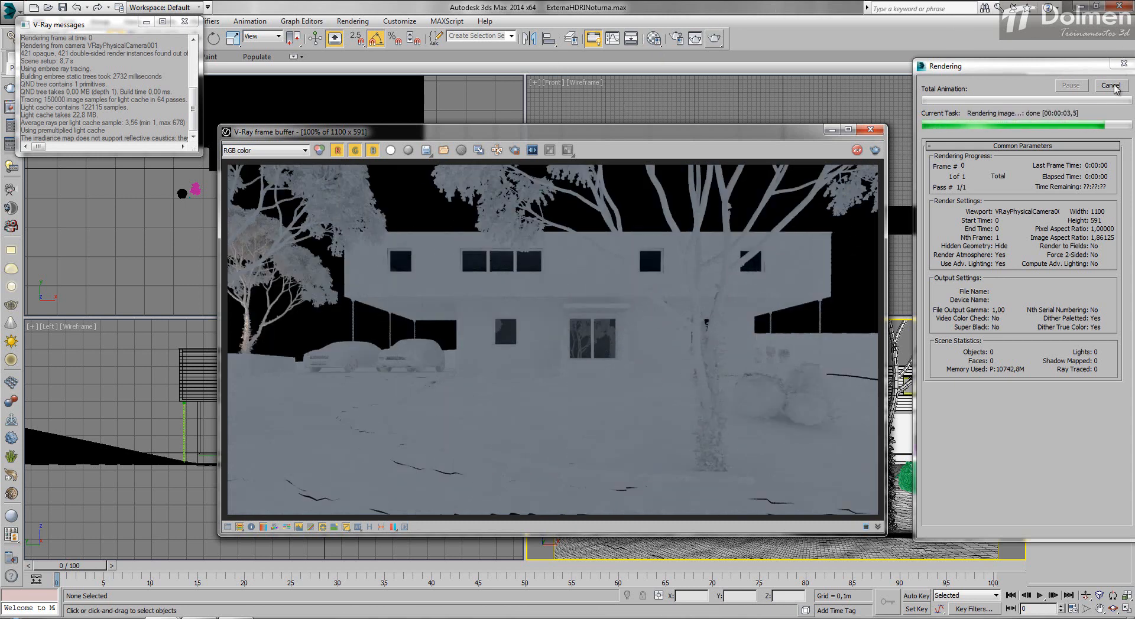
left_click(870, 131)
left_click(185, 21)
Delete the yellow light located among the trees beside the house.
left_click(168, 180)
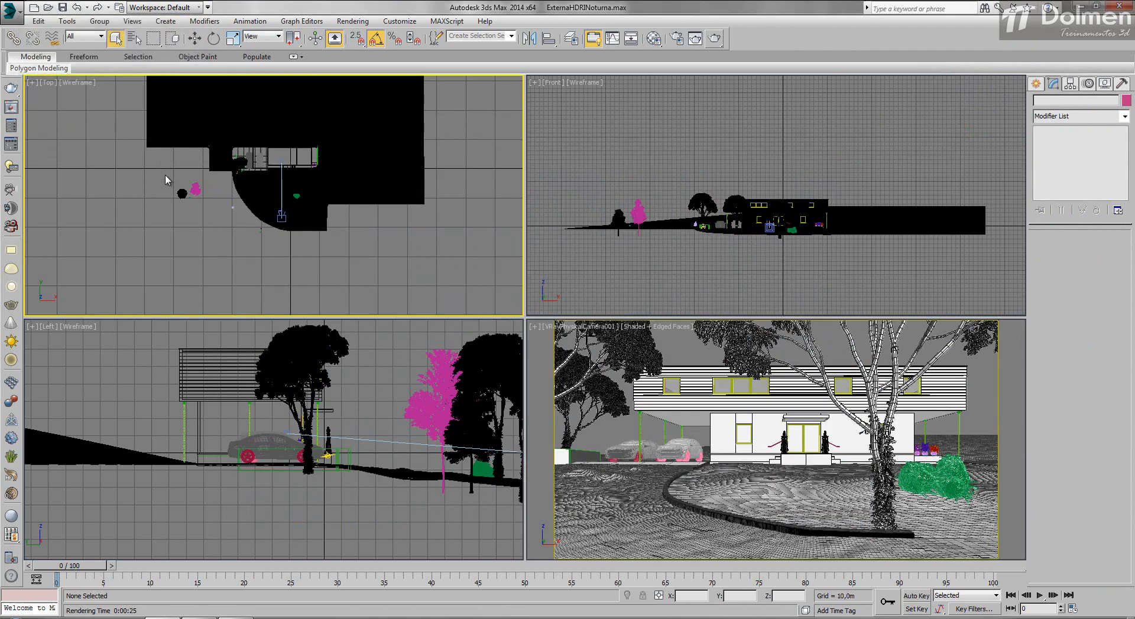
middle_click_drag(167, 180, 200, 304)
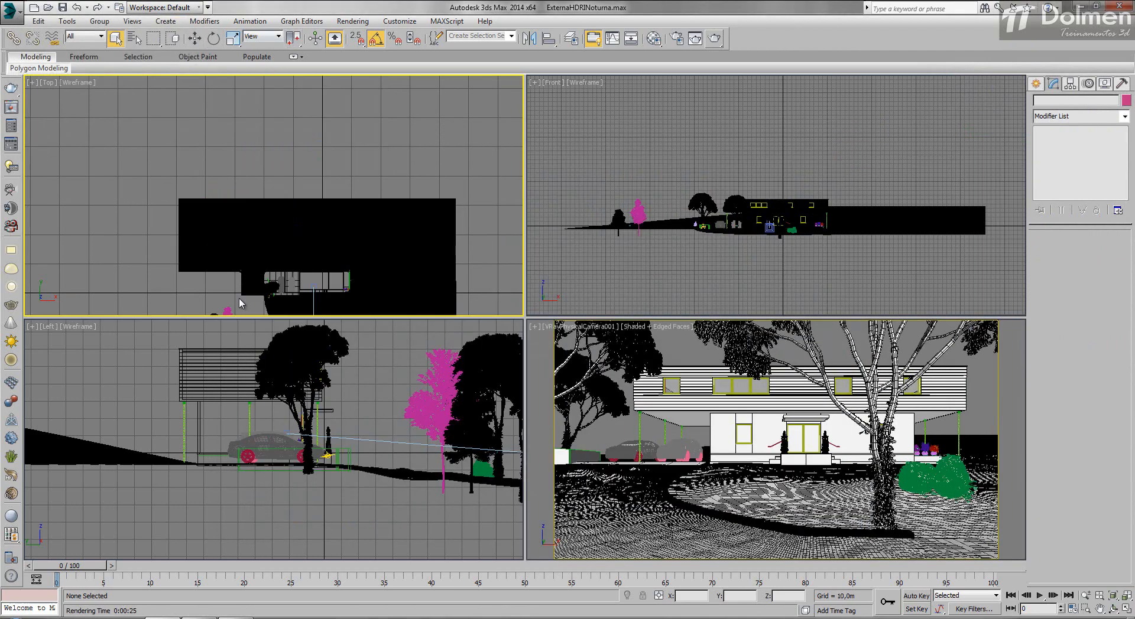
scroll(302, 246, "up", 12)
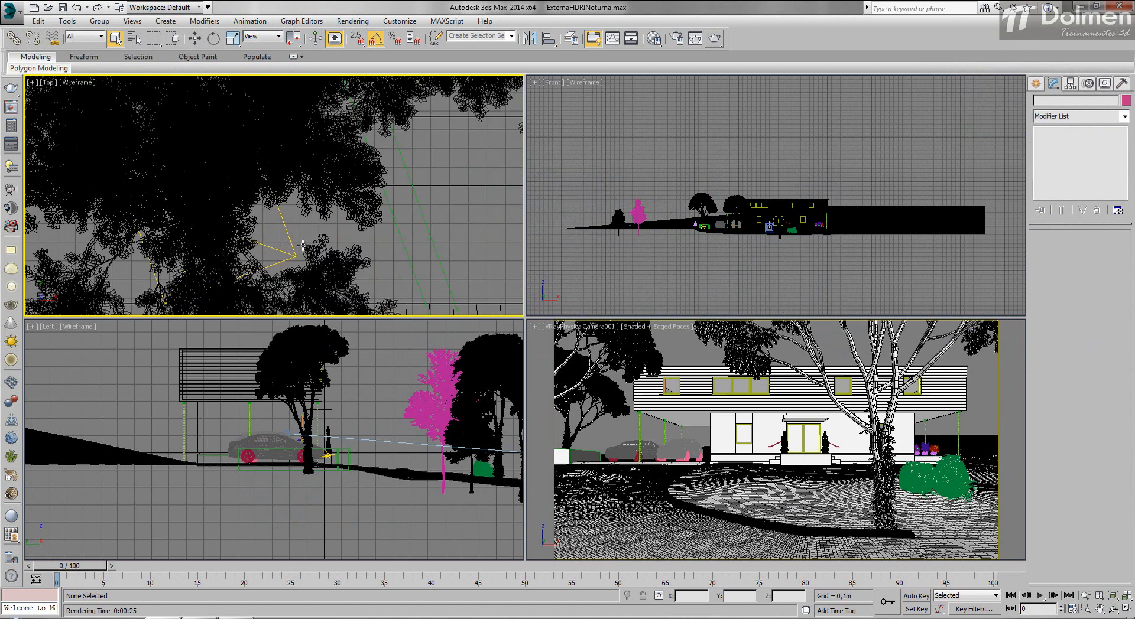
left_click(287, 237)
key("Delete")
Place a VRayLight of type Dome in the empty area beside the terrain in the Top view.
middle_click(655, 397)
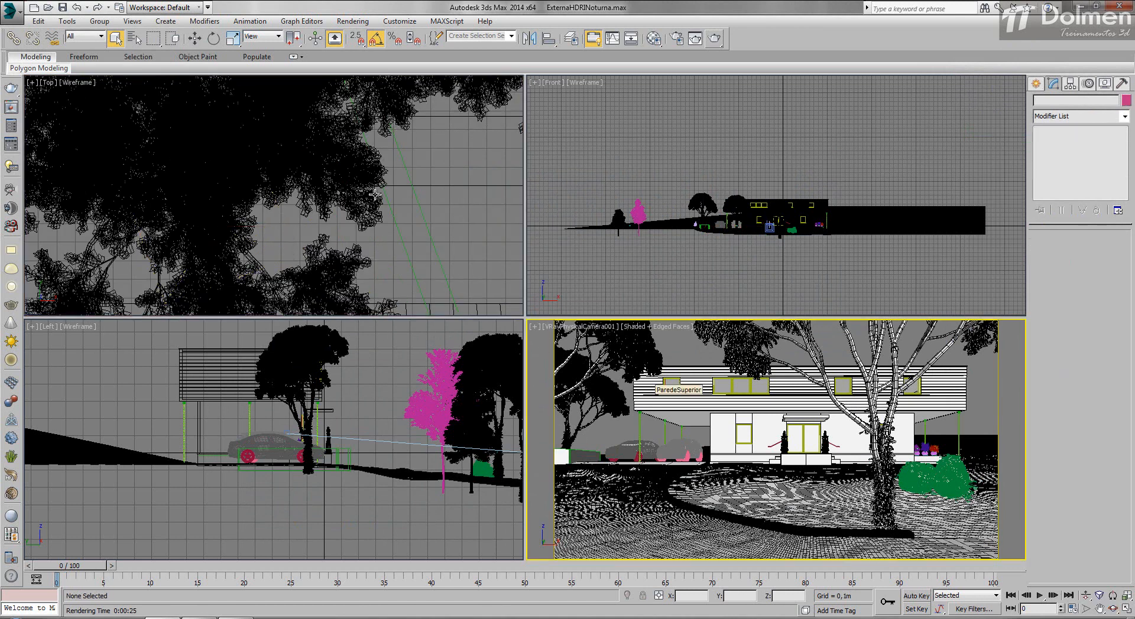
middle_click(435, 195)
key("z")
middle_click(646, 196)
key("z")
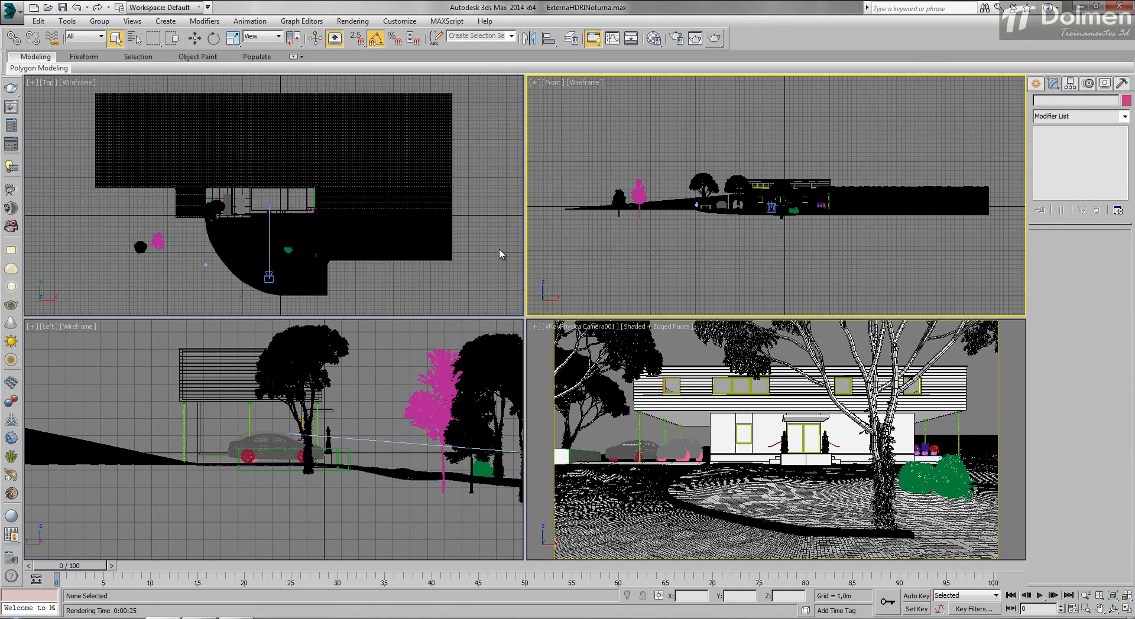
middle_click(401, 367)
key("z")
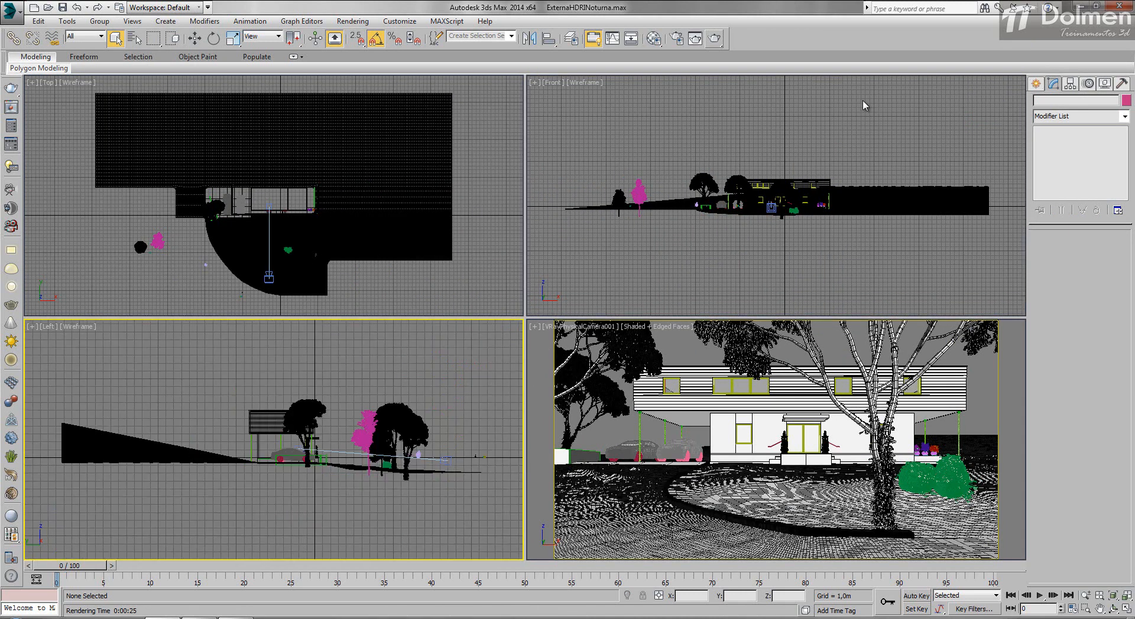
left_click(1033, 83)
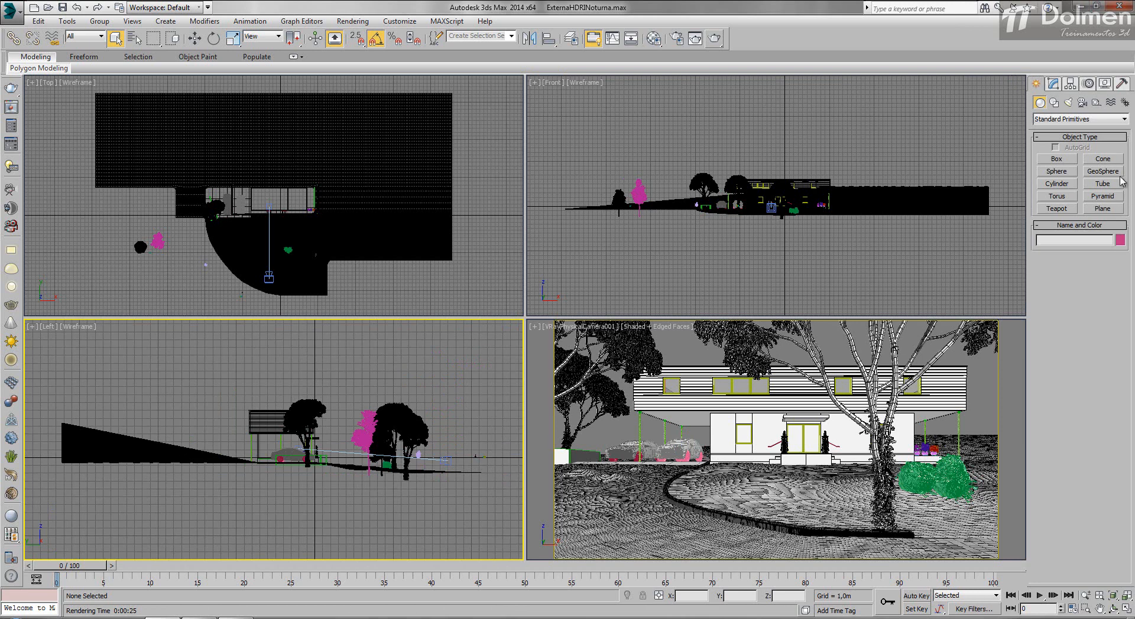
left_click(1067, 102)
left_click(1077, 119)
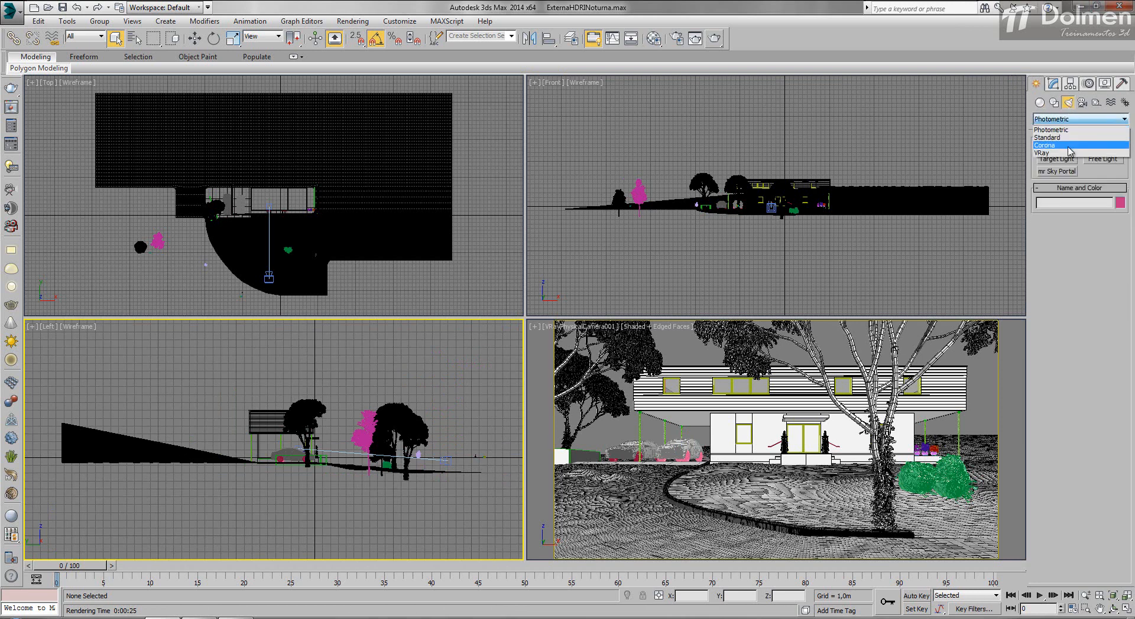
left_click(1070, 153)
left_click(1058, 160)
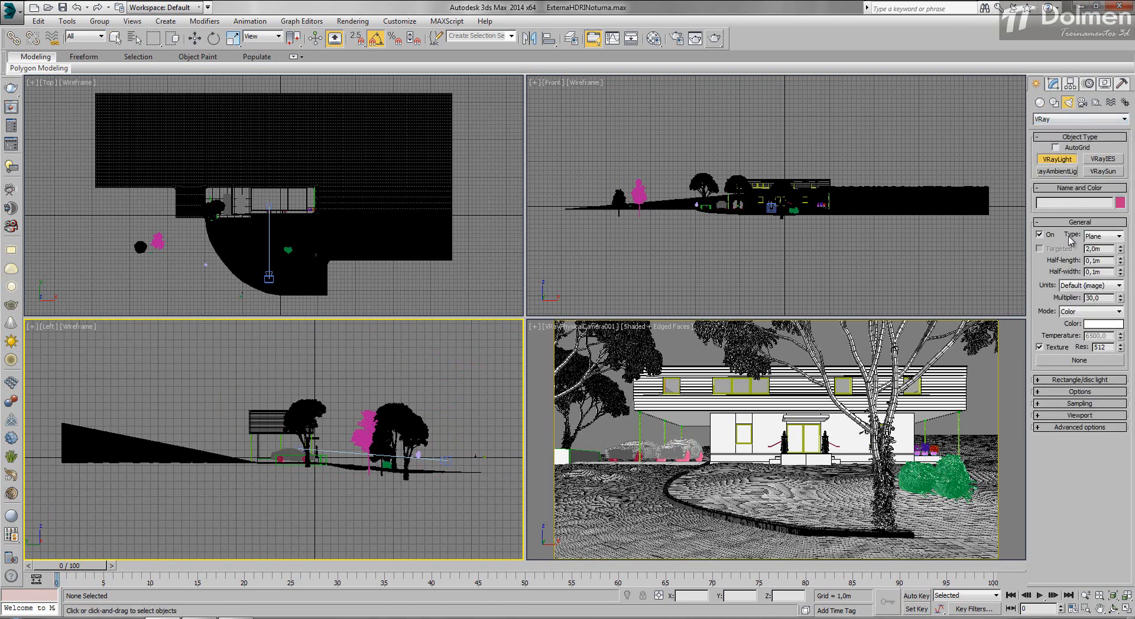
left_click(1096, 236)
left_click(1096, 254)
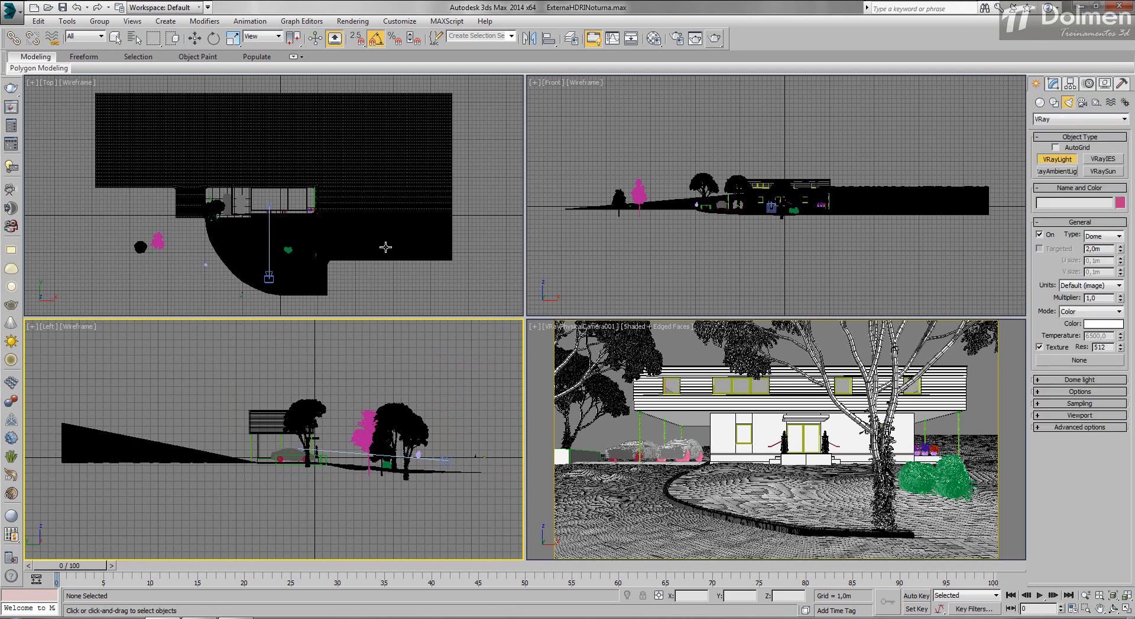
left_click(418, 288)
right_click(458, 266)
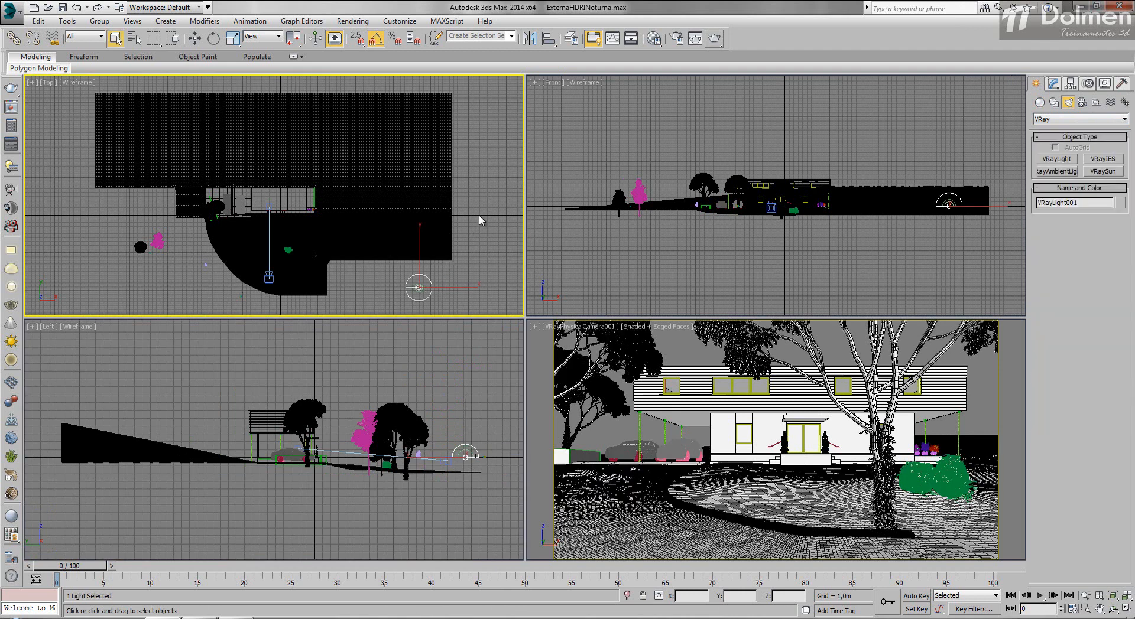
Show the dome light's parameters, test-render the VRayPhysicalCamera001 view, and close the frame buffer and V-Ray messages windows.
left_click(1055, 83)
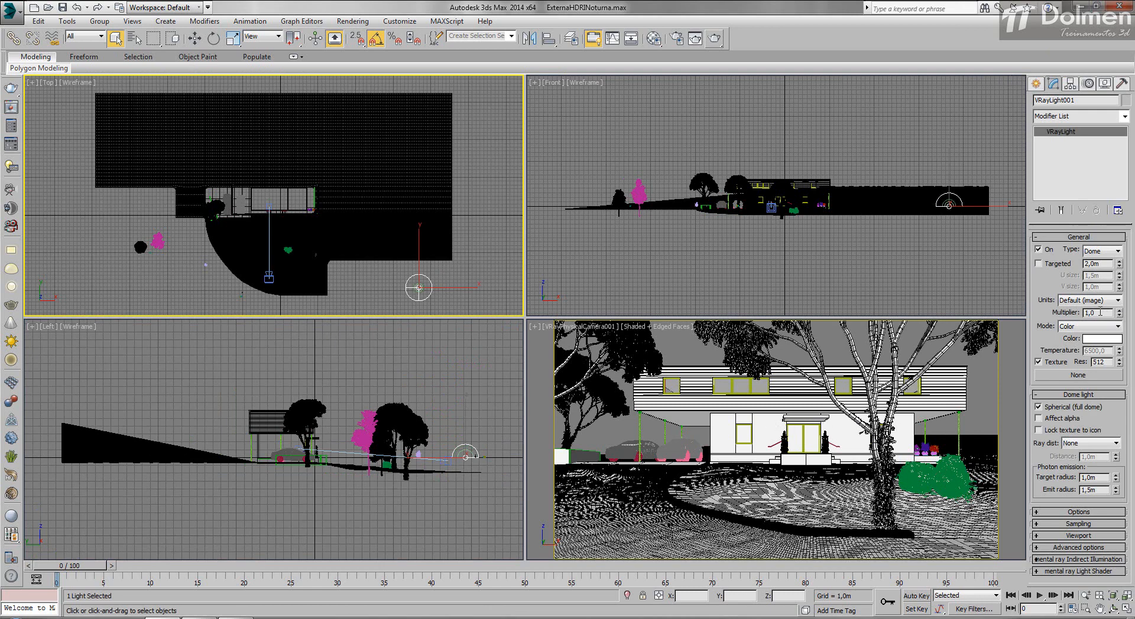
right_click(705, 388)
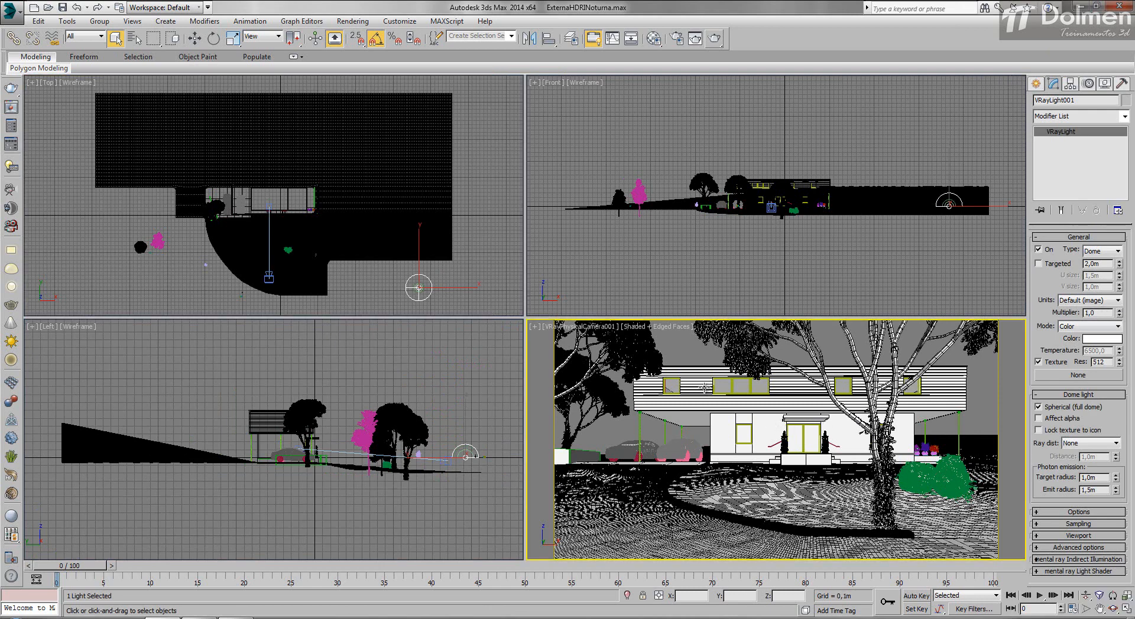
left_click(722, 38)
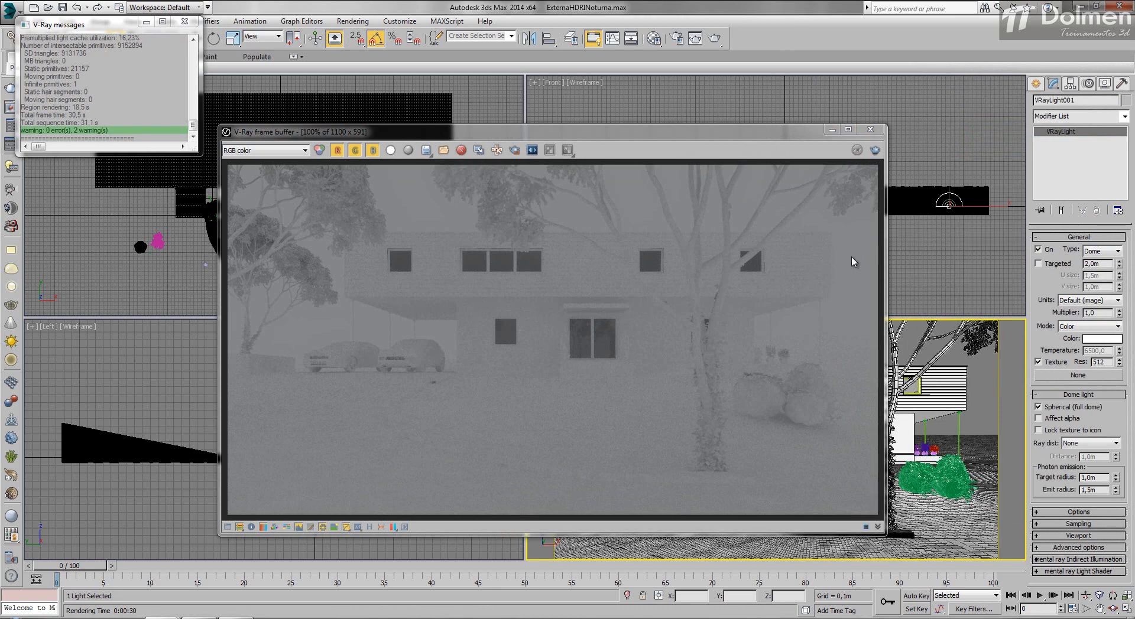
left_click(870, 129)
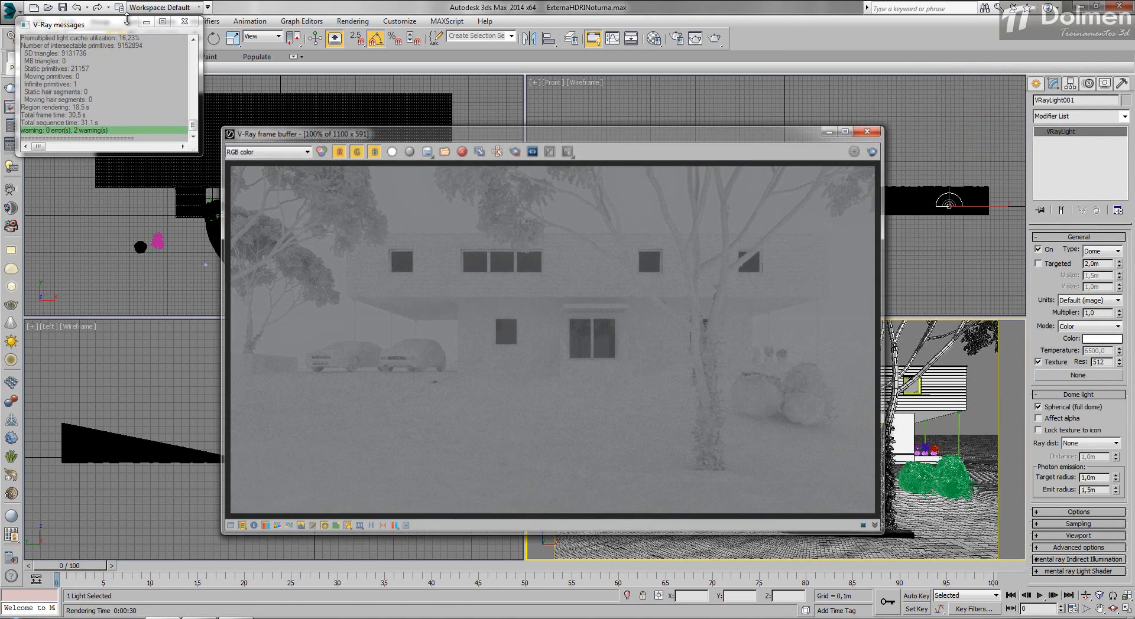
left_click(185, 22)
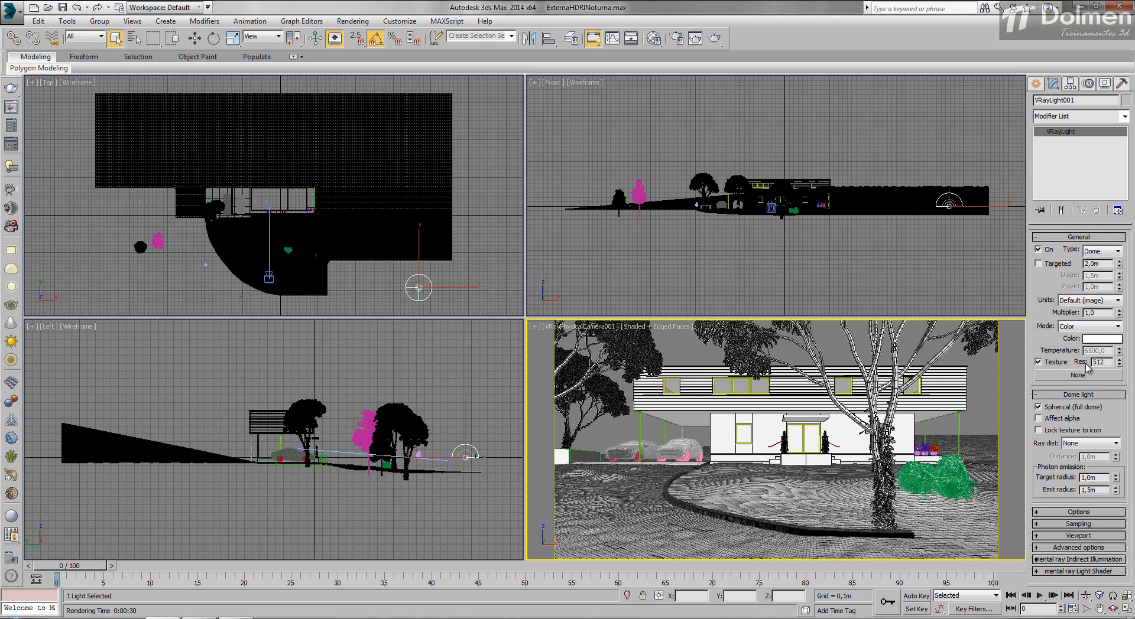
Assign a VRayHDRI map to the dome light's texture, using the VP_hdri_skydome image from the Aula15 folder.
left_click(1078, 513)
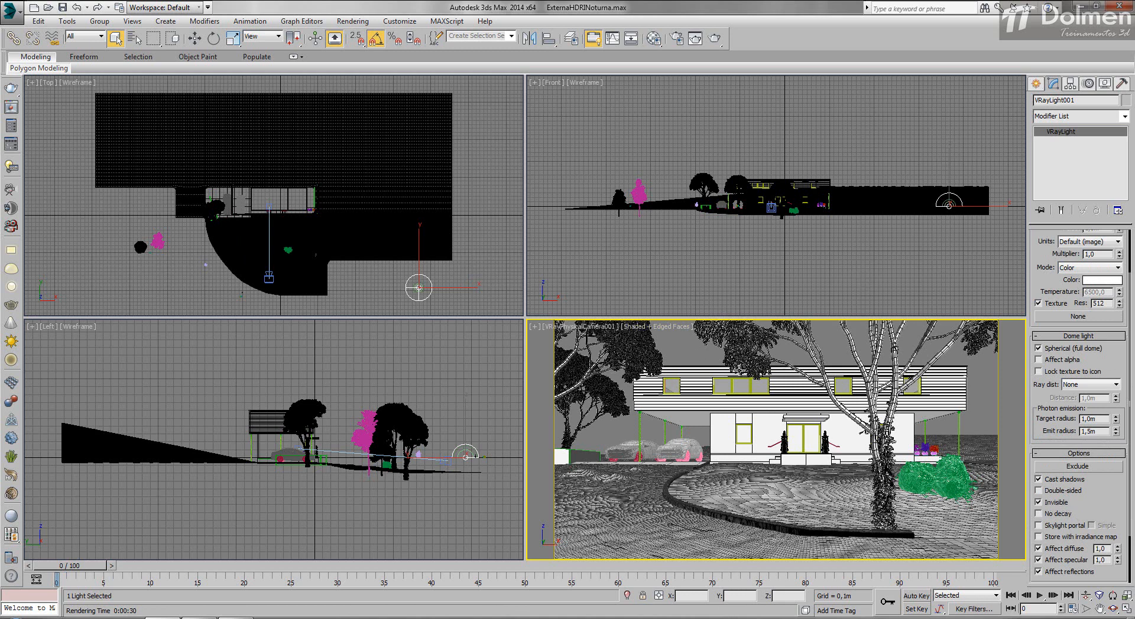
scroll(1041, 395, "up", 3)
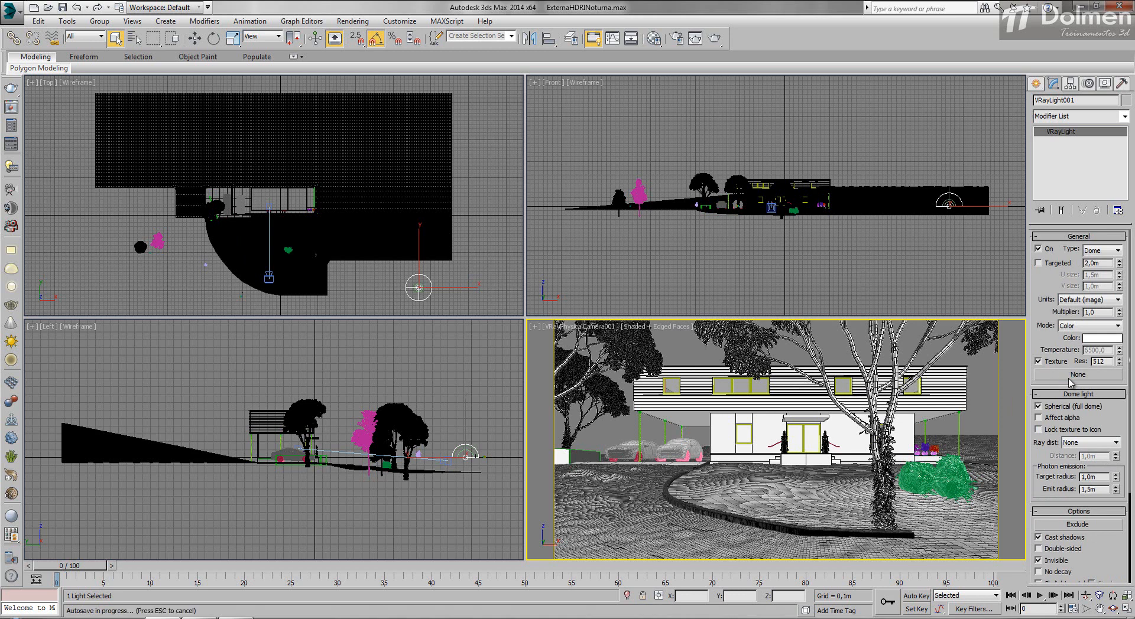
key("Escape")
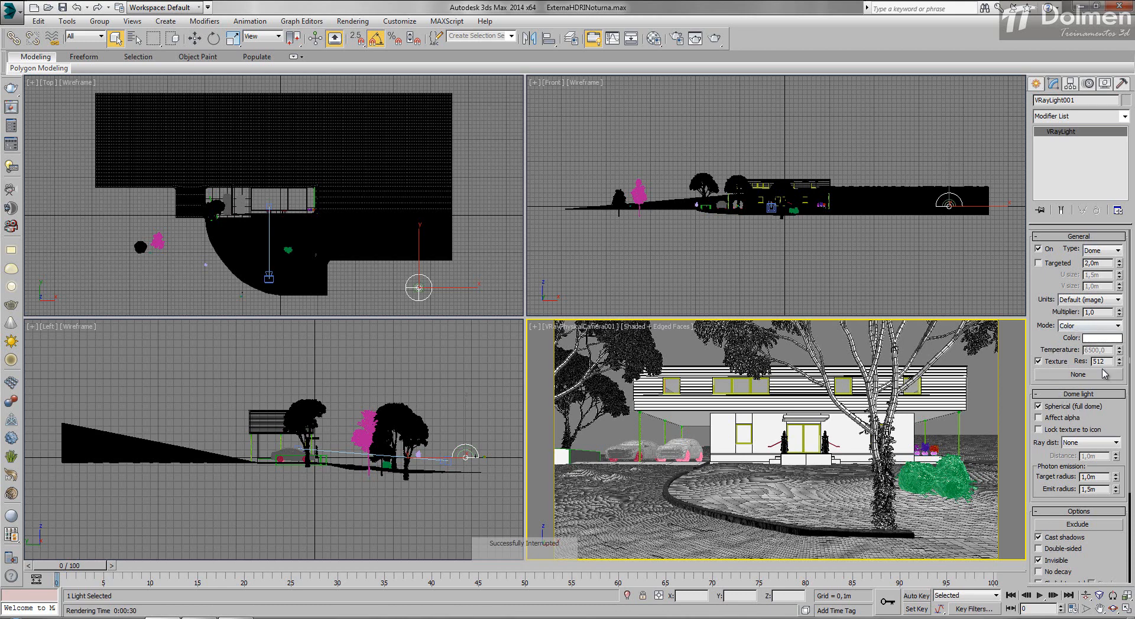
left_click(1078, 375)
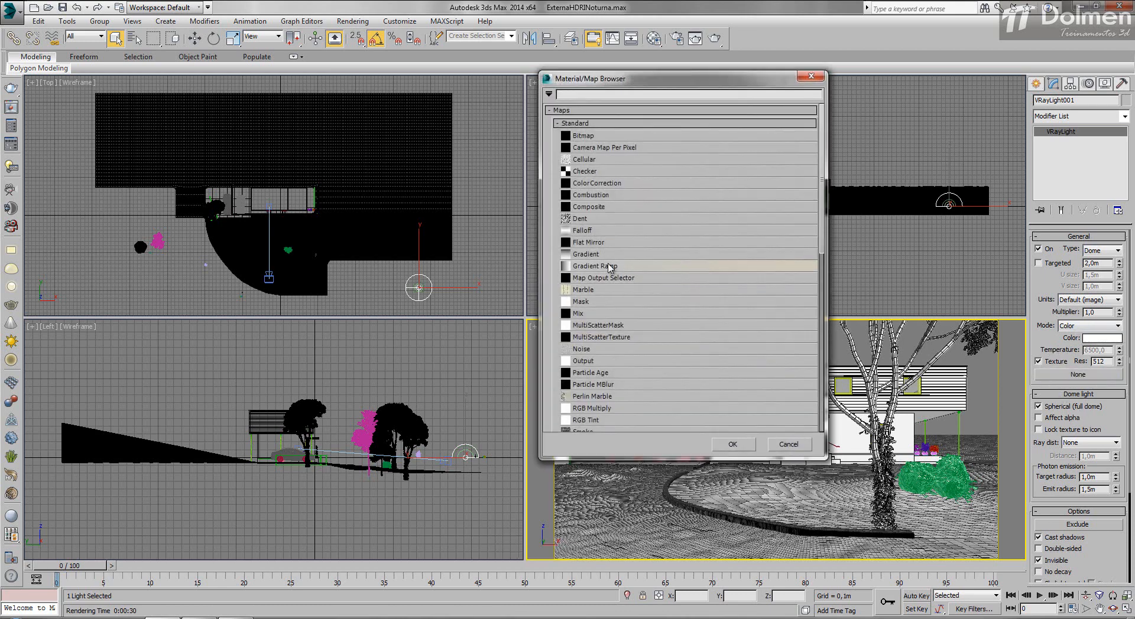
scroll(646, 410, "down", 5)
scroll(645, 411, "down", 3)
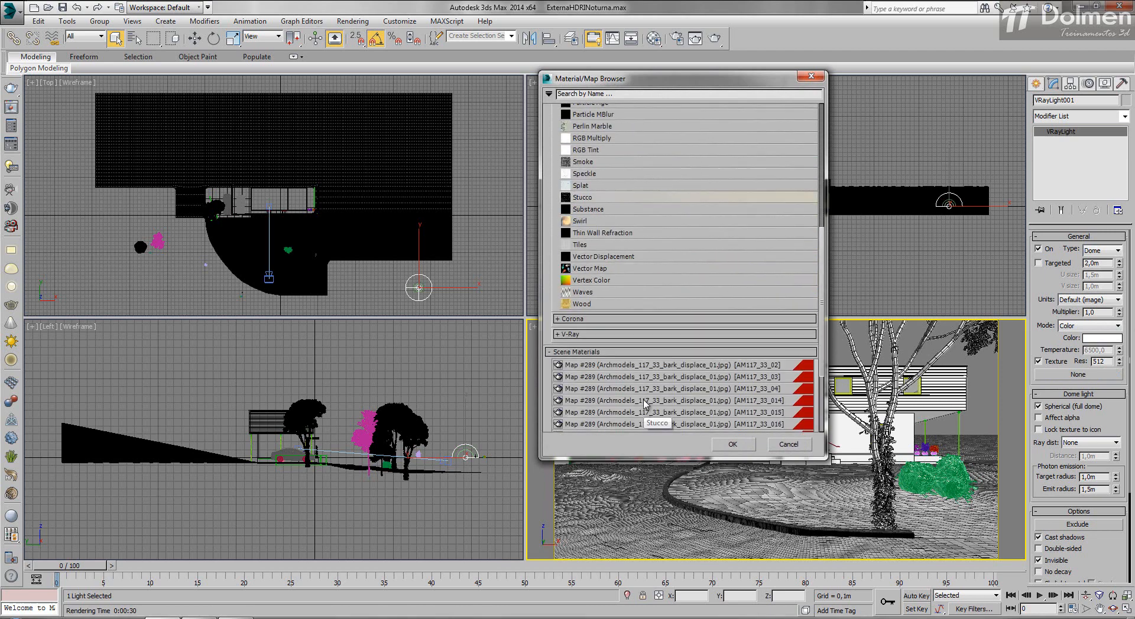
left_click(614, 334)
scroll(617, 346, "down", 3)
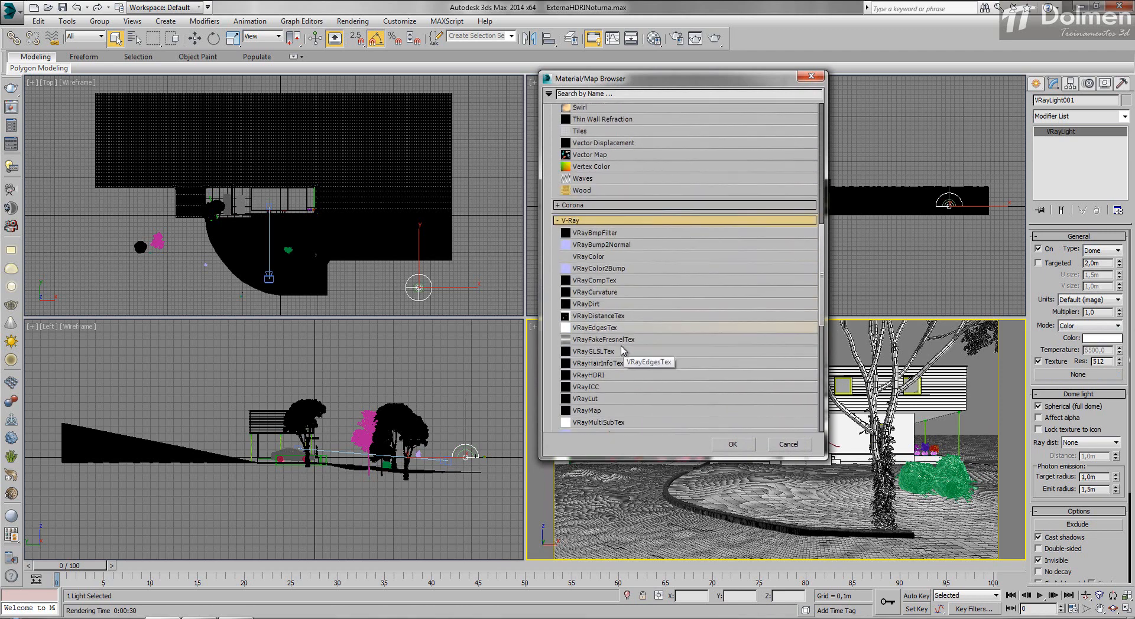
double_click(598, 376)
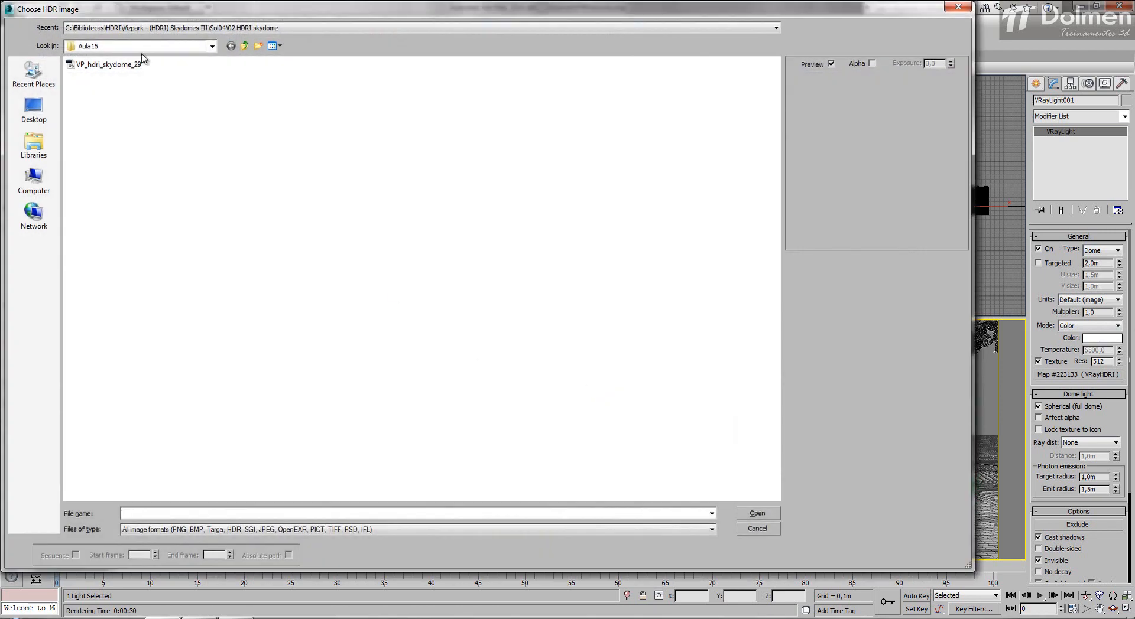
double_click(133, 65)
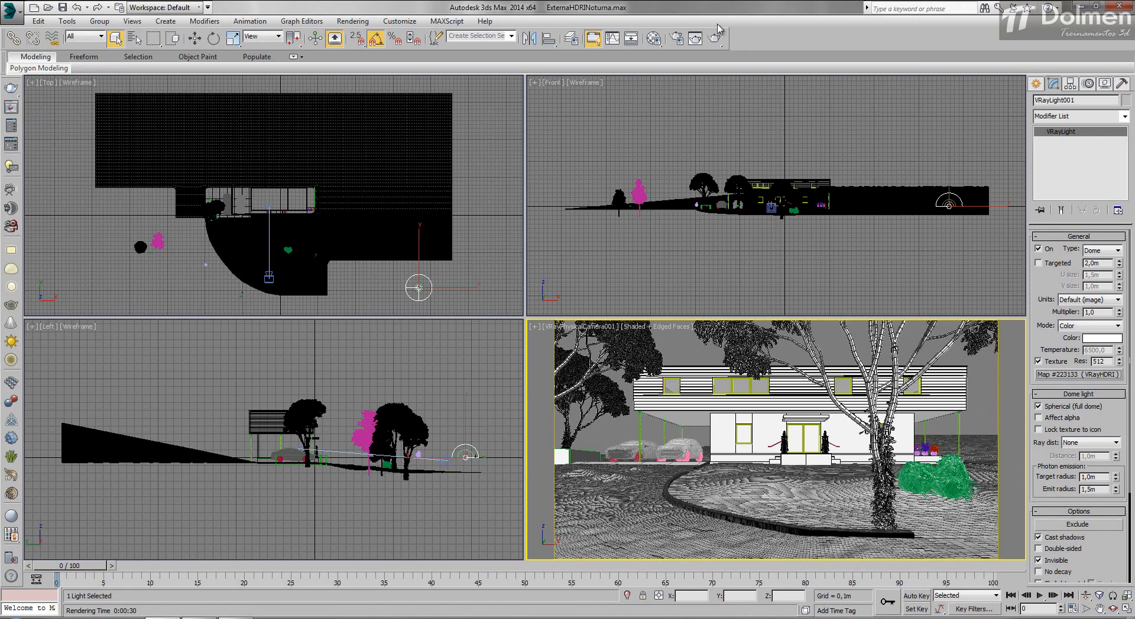
Instance the dome light's HDRI map into the Material Editor beside the existing sky map, with Spherical mapping and overall multiplier 0,1.
left_click(653, 38)
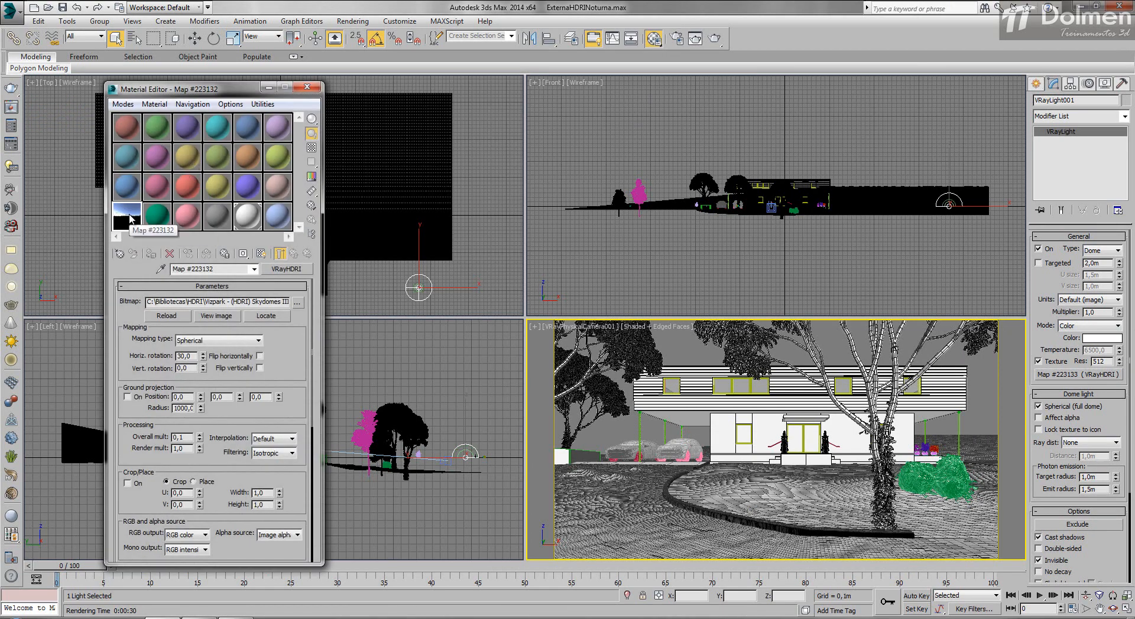
left_click_drag(1077, 377, 170, 224)
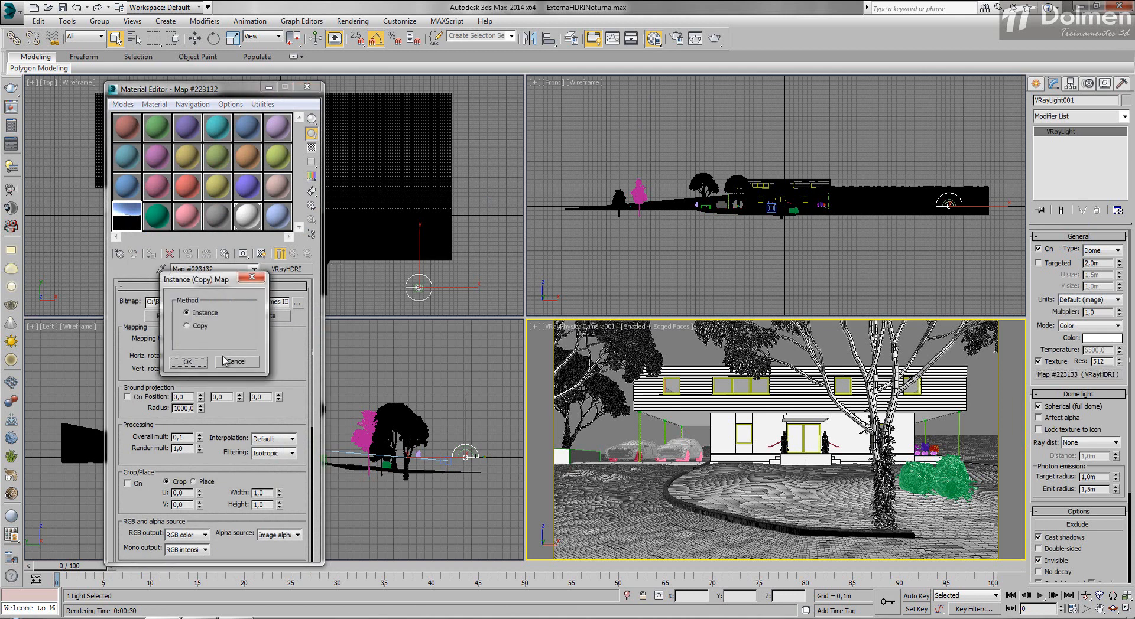
left_click(187, 362)
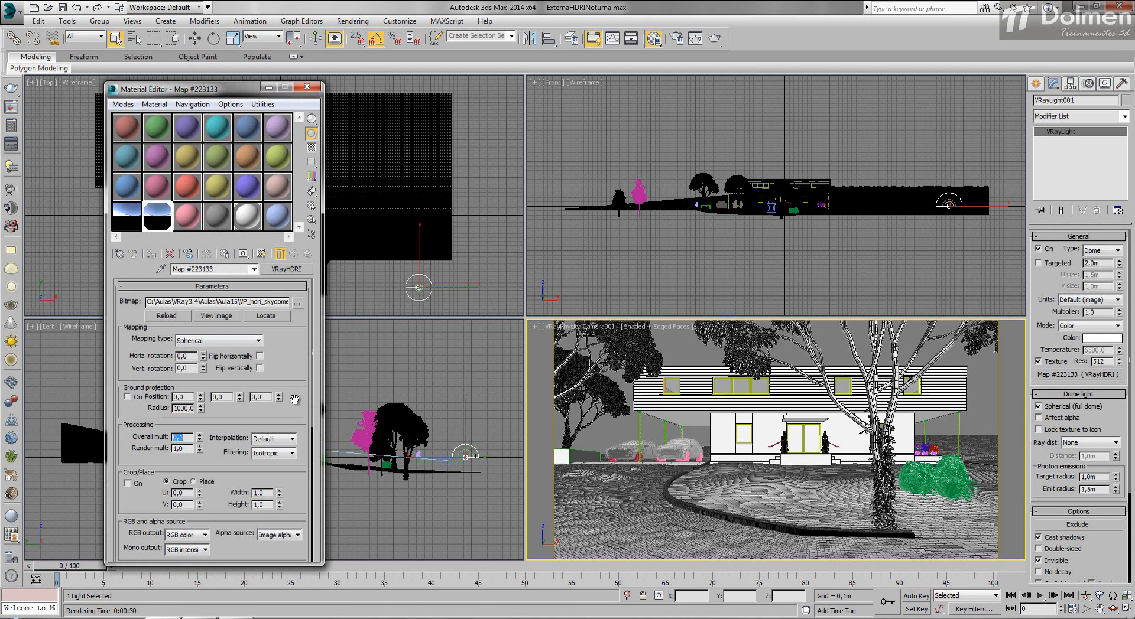
Render the VRayPhysicalCamera001 view and place the frame buffer so the Material Editor's HDRI parameters stay accessible.
right_click(716, 405)
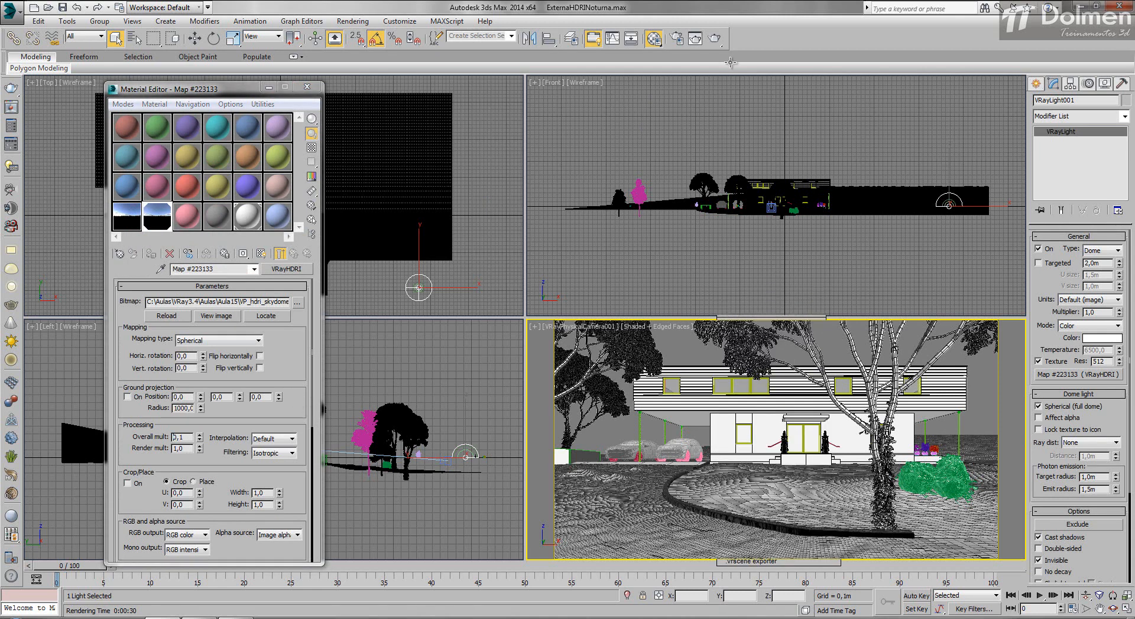
left_click(715, 41)
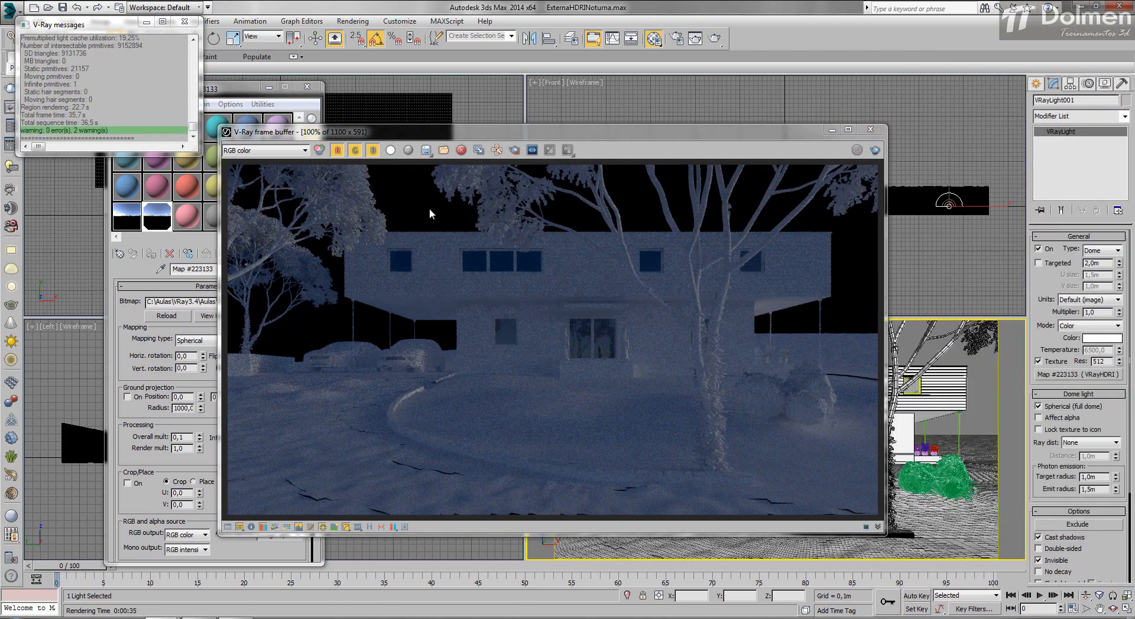
left_click_drag(434, 133, 559, 110)
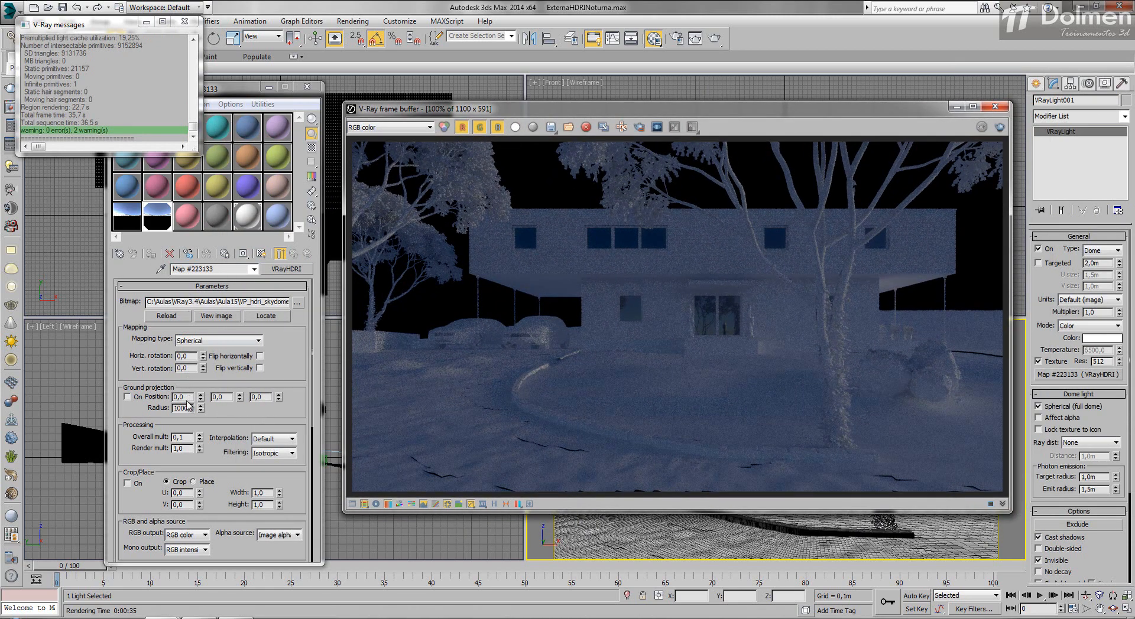
Set the HDRI map's horizontal rotation to 30 and render the camera view again.
double_click(182, 356)
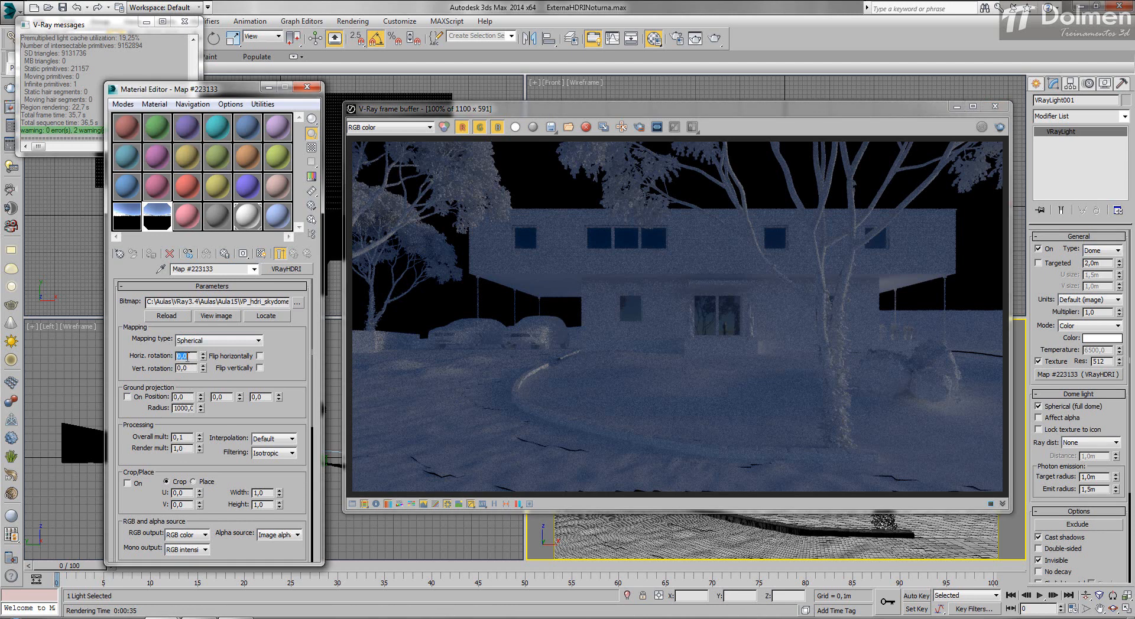
type("30")
key("Return")
left_click(999, 126)
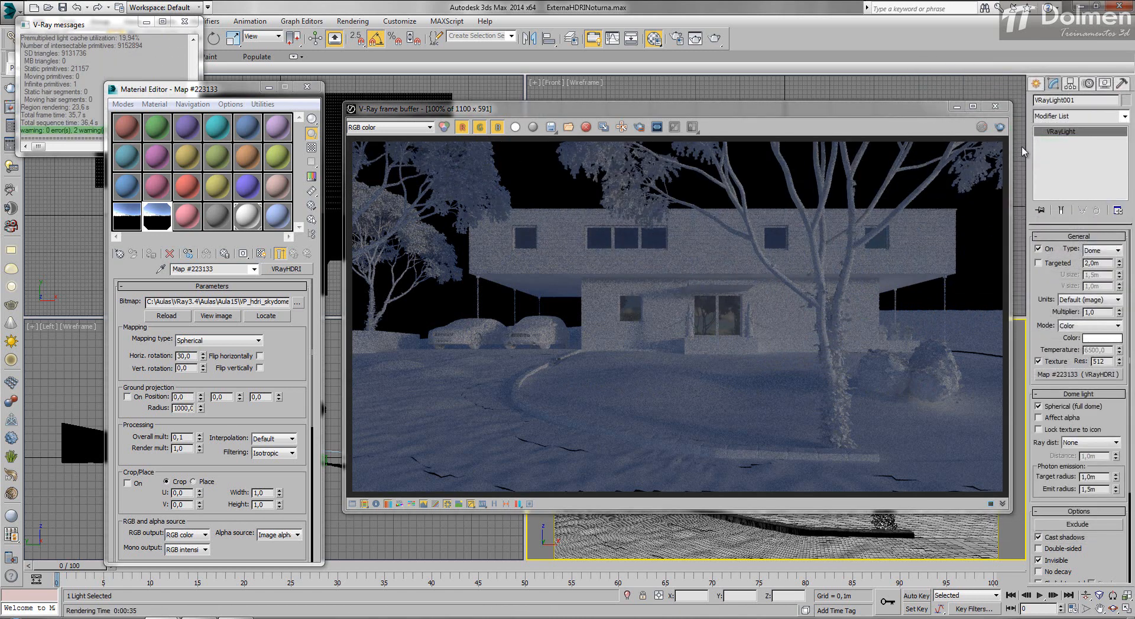
Compare the old and new sky maps in the Material Editor, and close the frame buffer and the editor.
left_click(131, 221)
left_click(152, 222)
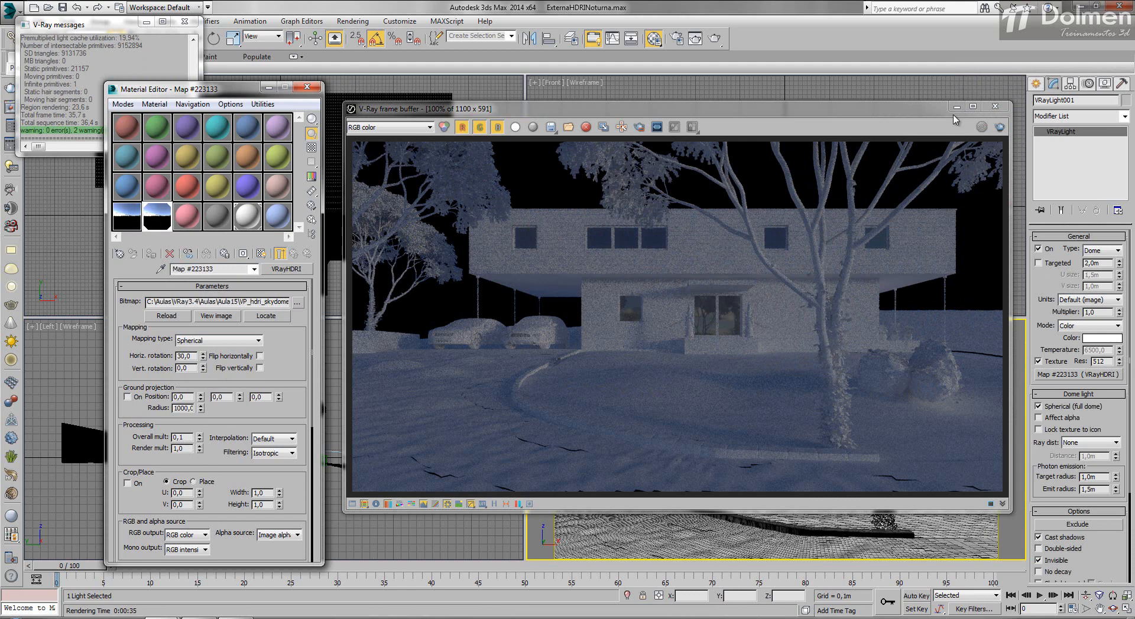
left_click(994, 106)
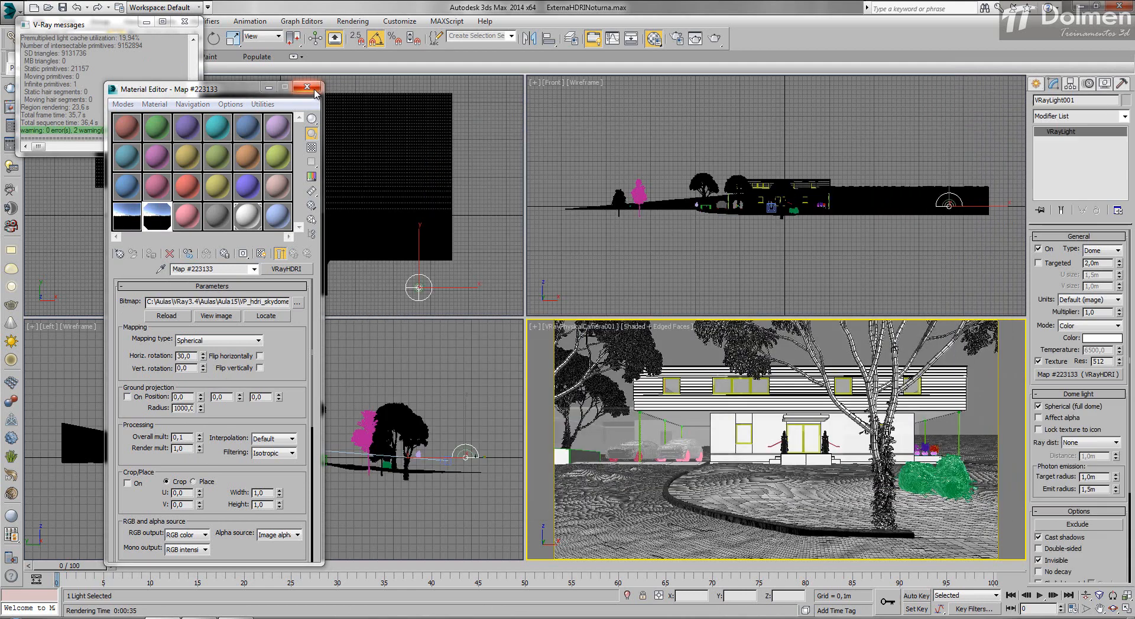
left_click(307, 87)
Set the VRayPhysicalCamera001 film speed (ISO) to 130, test-render the camera view and close the frame buffer.
left_click(446, 460)
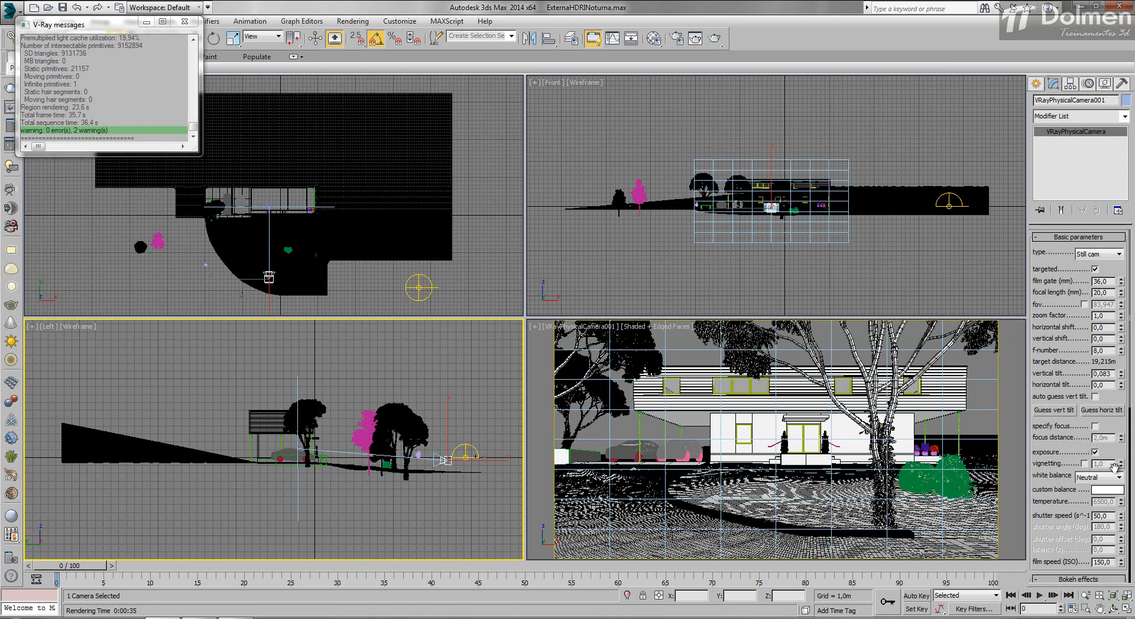
left_click_drag(1082, 510, 1080, 461)
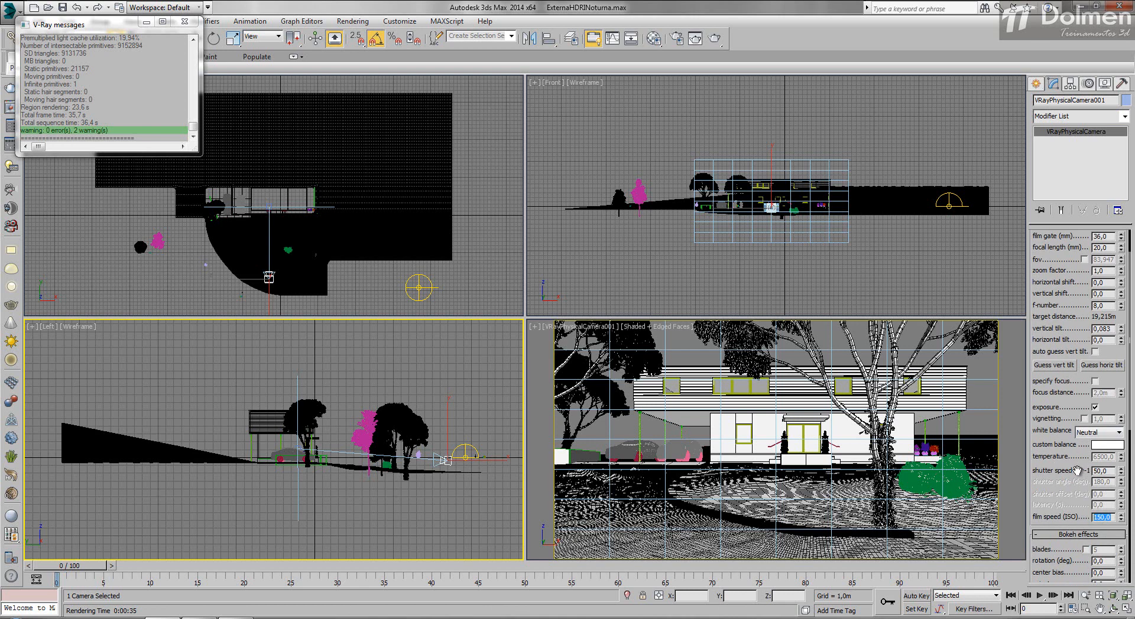
left_click_drag(1077, 467, 1077, 440)
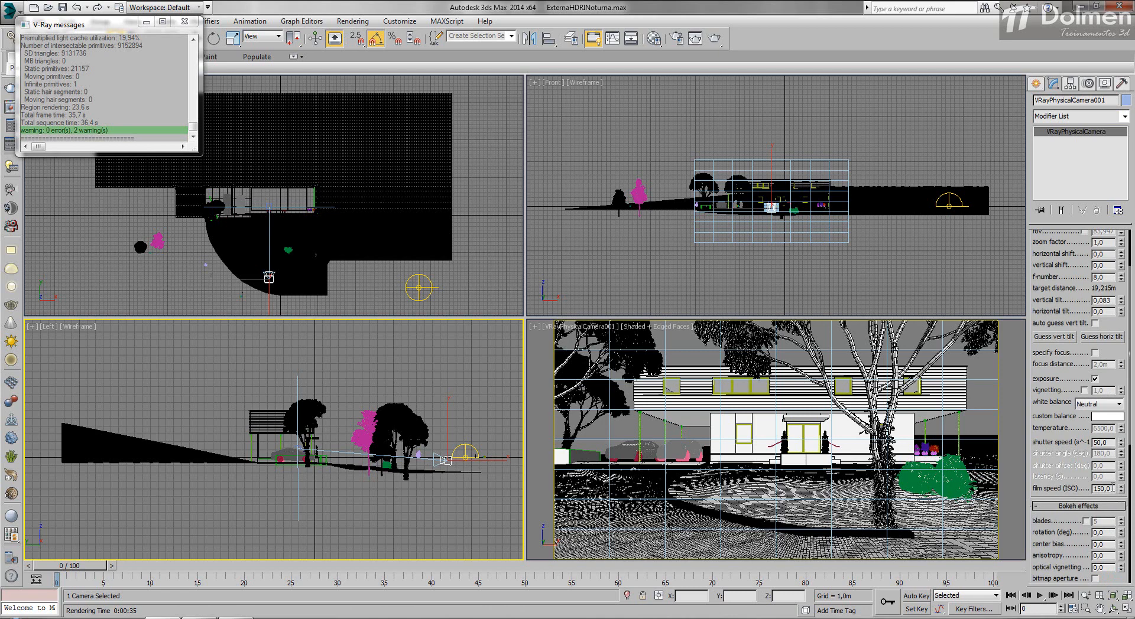
key("Return")
left_click(715, 39)
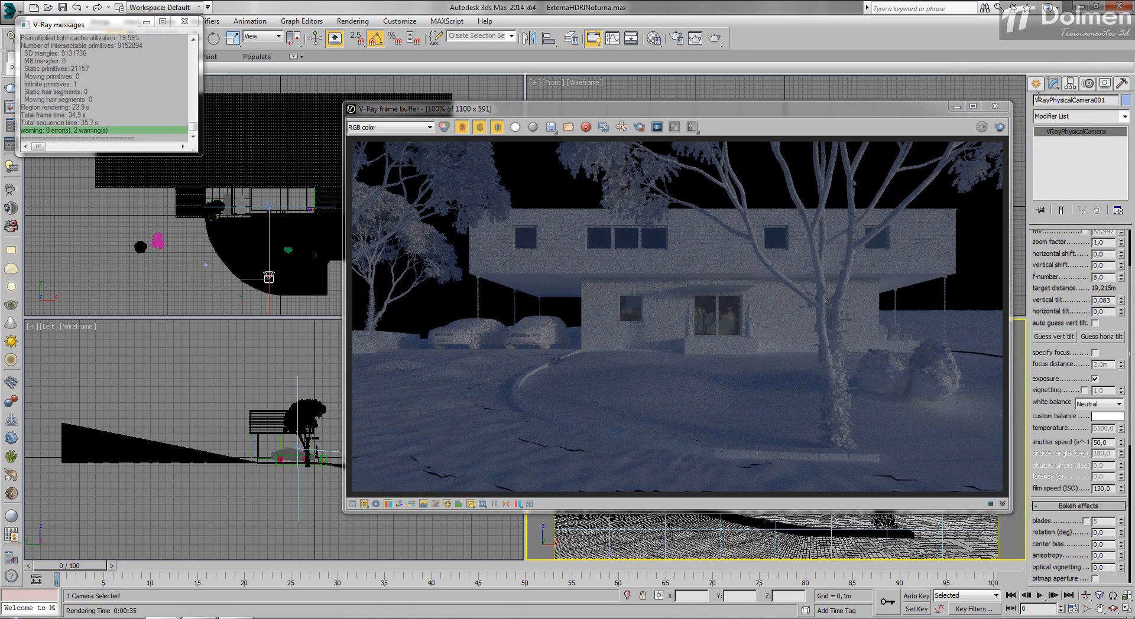
left_click(993, 107)
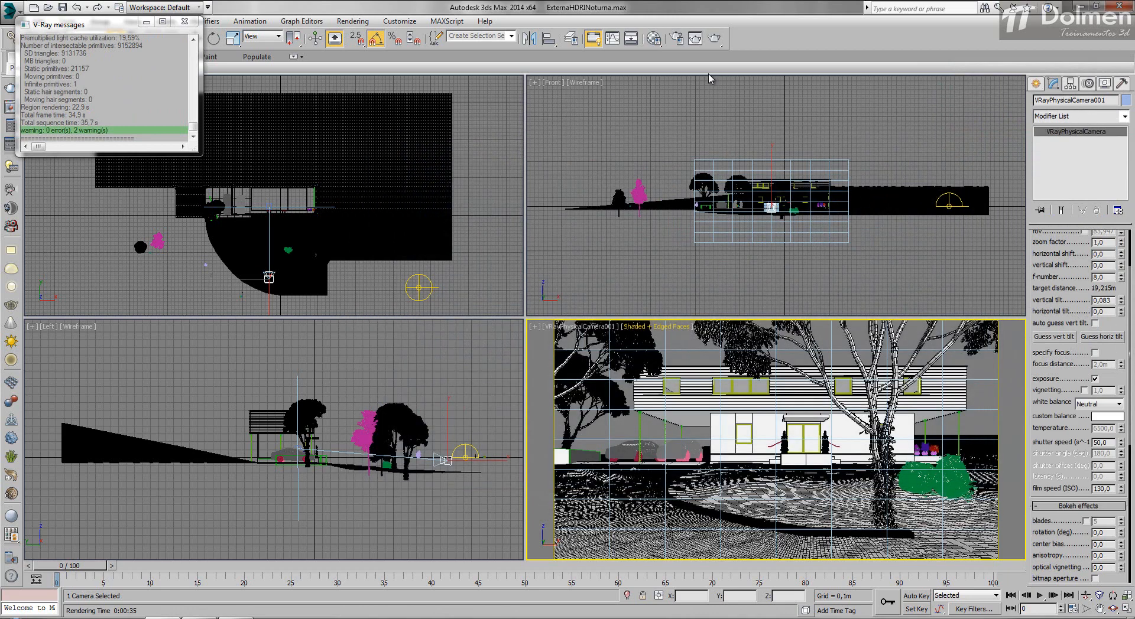
Close the V-Ray messages window and draw a small VRayLight of type Plane over the large tree near the camera in the Top view.
left_click(655, 116)
left_click(1036, 84)
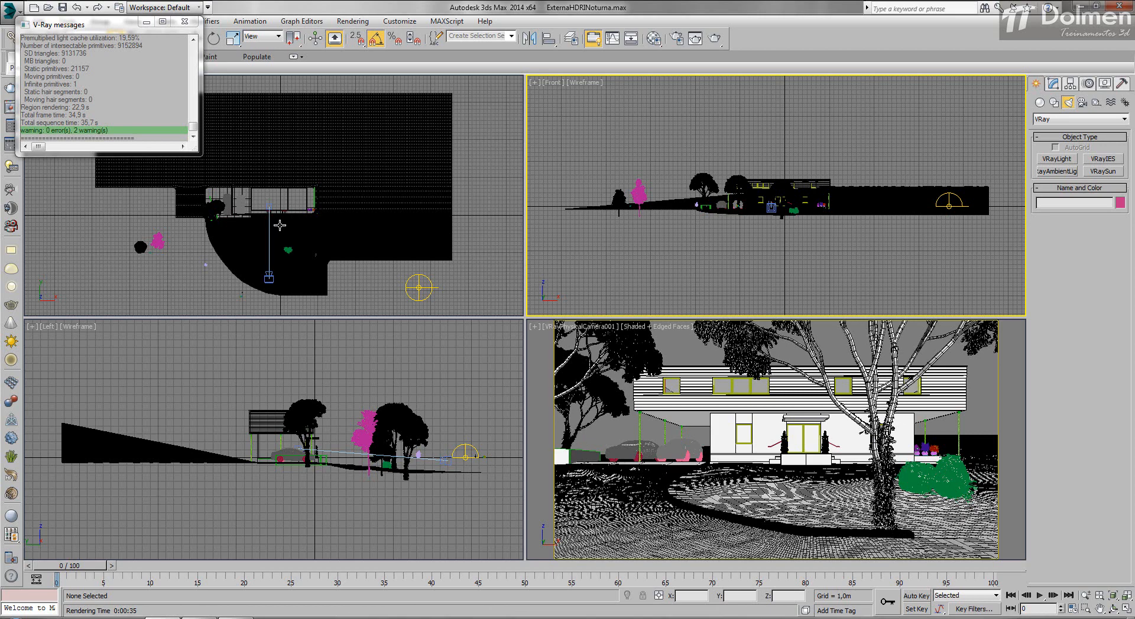
scroll(280, 225, "up", 5)
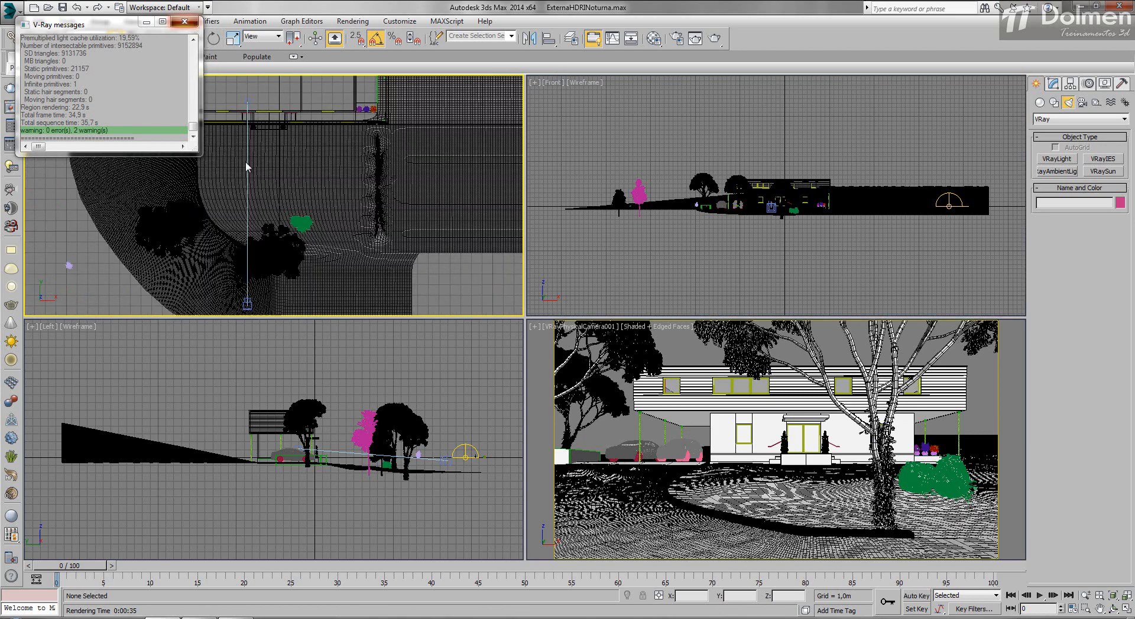
left_click(185, 22)
left_click(1050, 161)
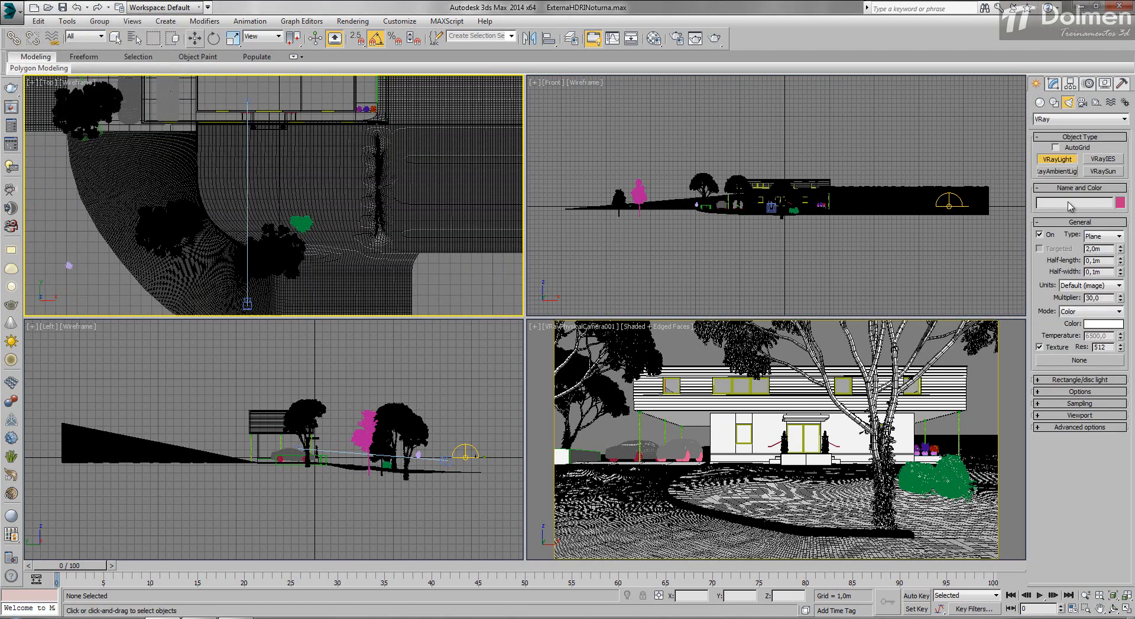
scroll(294, 226, "up", 8)
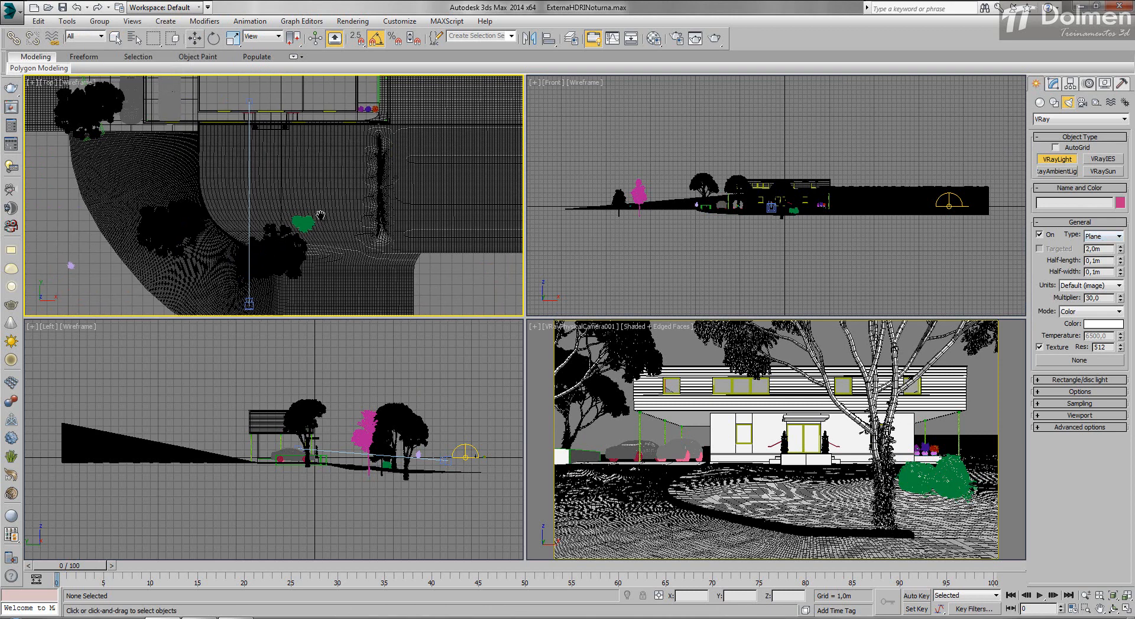
left_click(386, 228)
left_click_drag(387, 229, 372, 203)
right_click(372, 204)
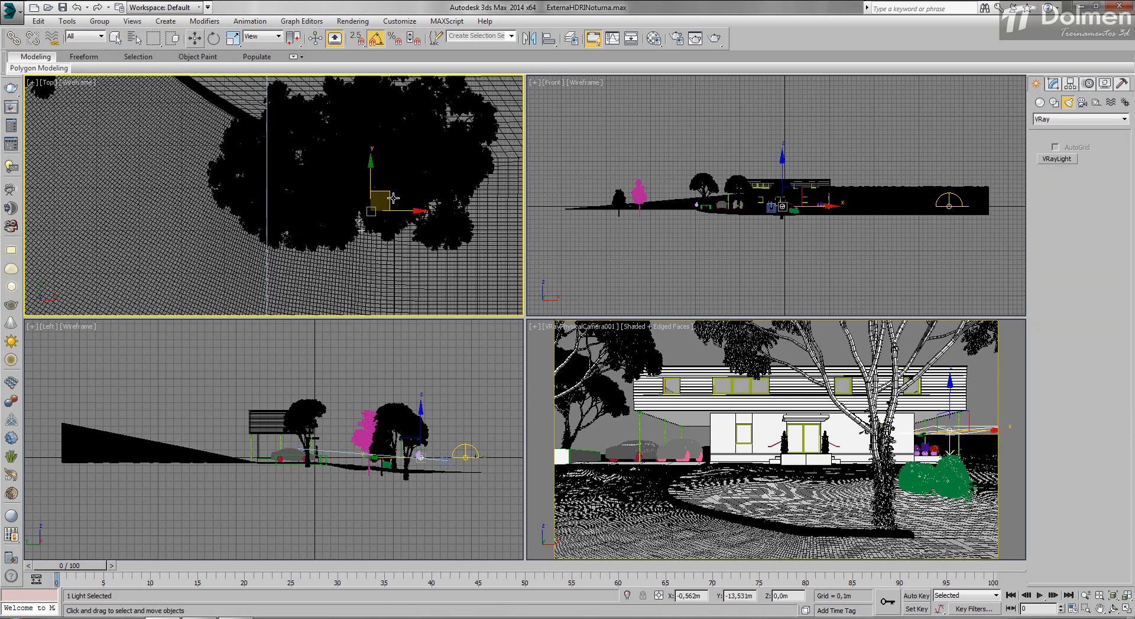
Move the plane light to the camera-side edge of the large tree in Top view and rotate it in Left view to face upward.
key("w")
left_click_drag(402, 253, 392, 217)
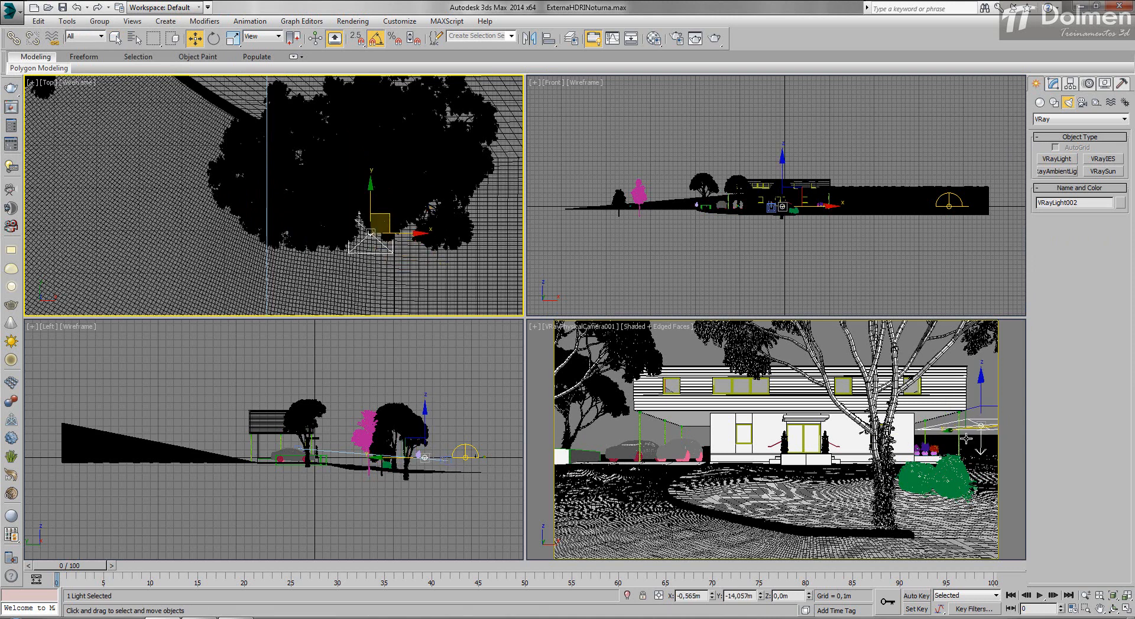
scroll(430, 471, "up", 8)
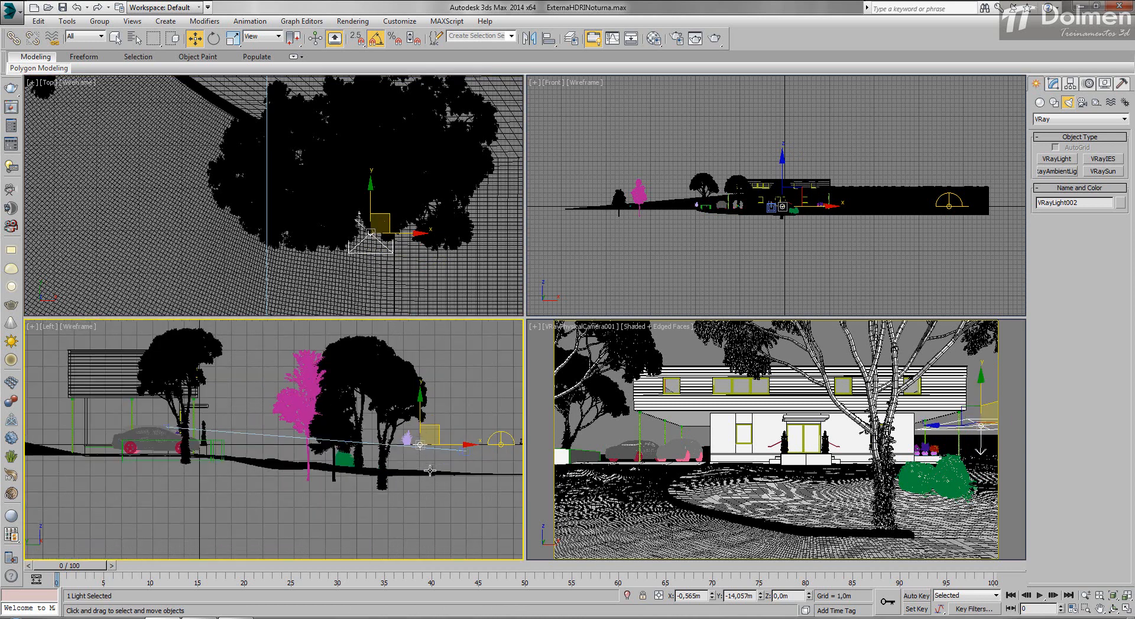
key("e")
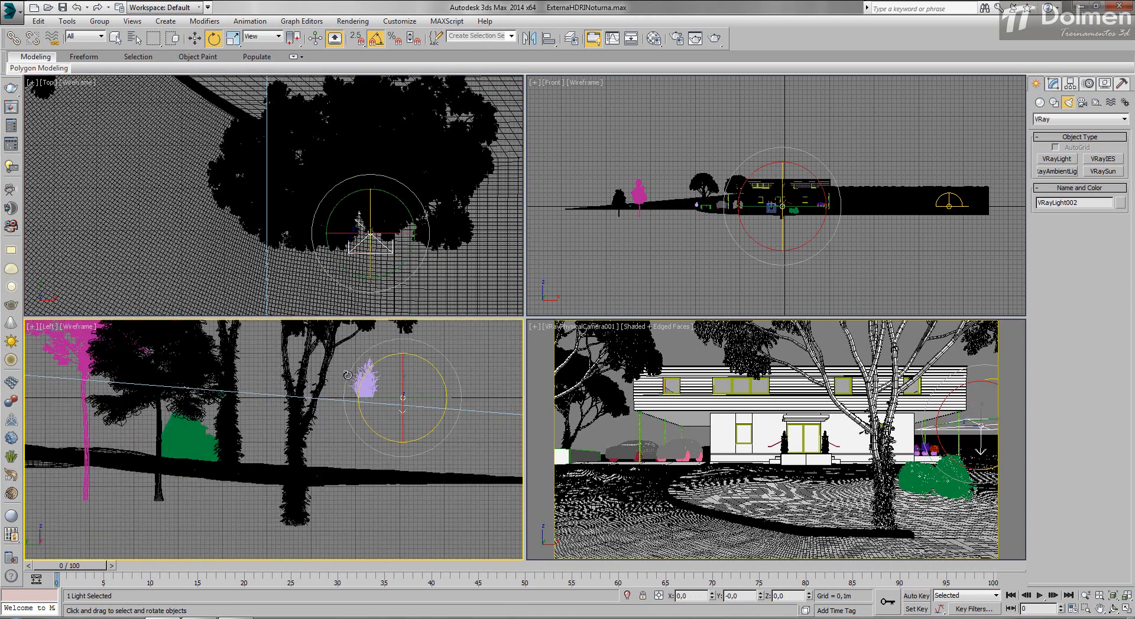
left_click_drag(347, 415, 341, 486)
Move the light down to the foot of the large tree in Left view and tilt it about 15 degrees toward the trunk.
key("w")
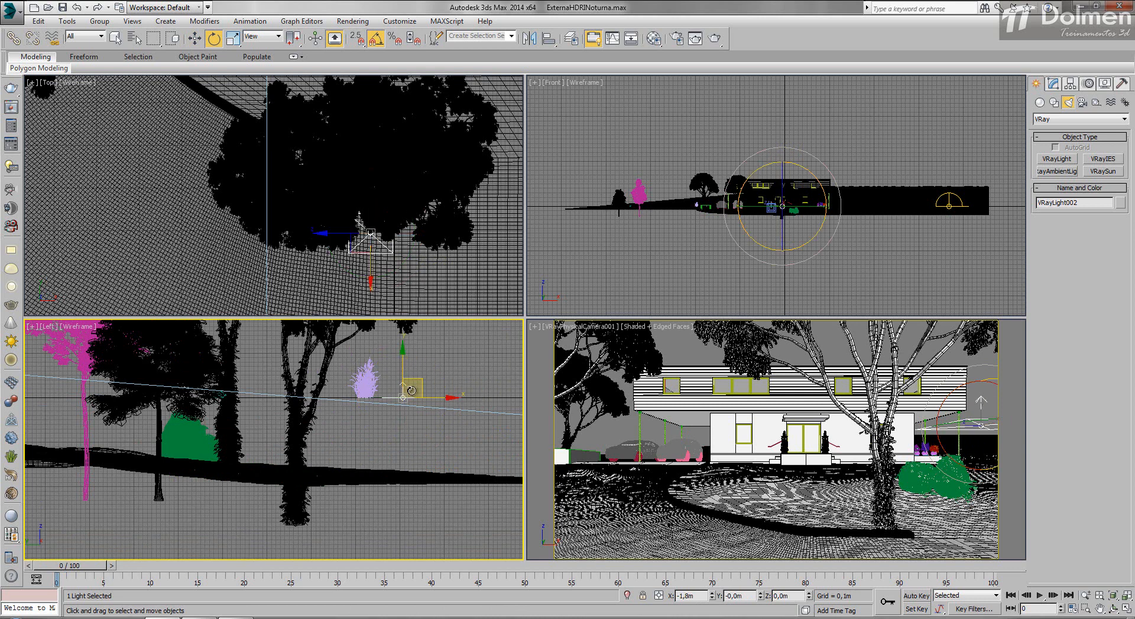
left_click_drag(415, 383, 344, 444)
key("e")
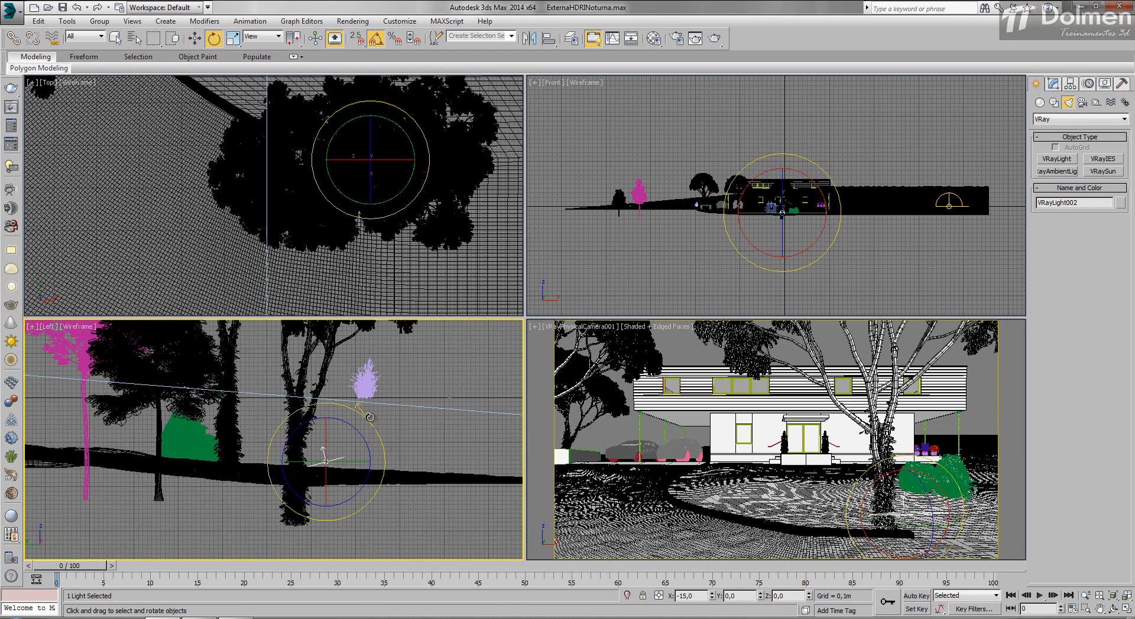
key("w")
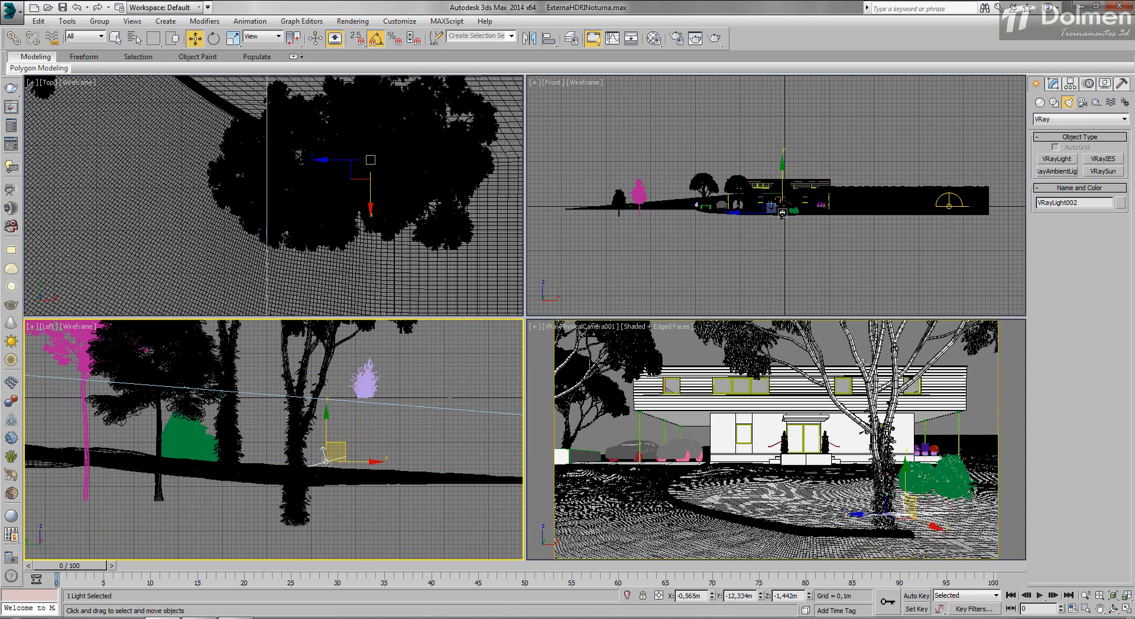
Lower the light to ground level beside the trunk, to a Z of about -1.7 m, using a maximized perspective view, and return to the camera view.
right_click(738, 464)
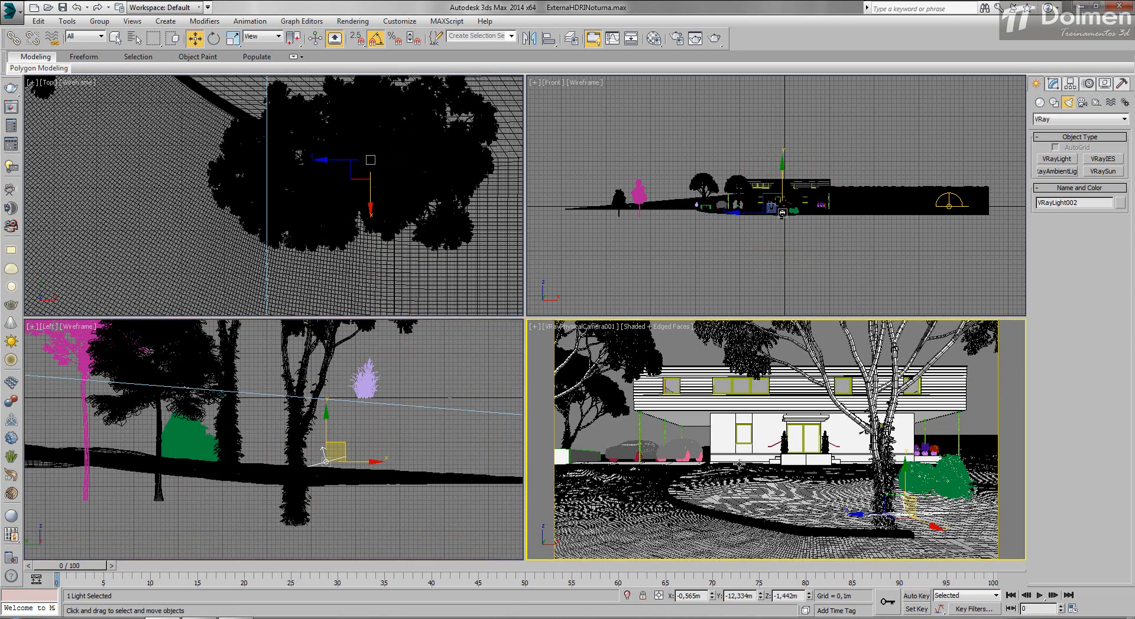
key("p")
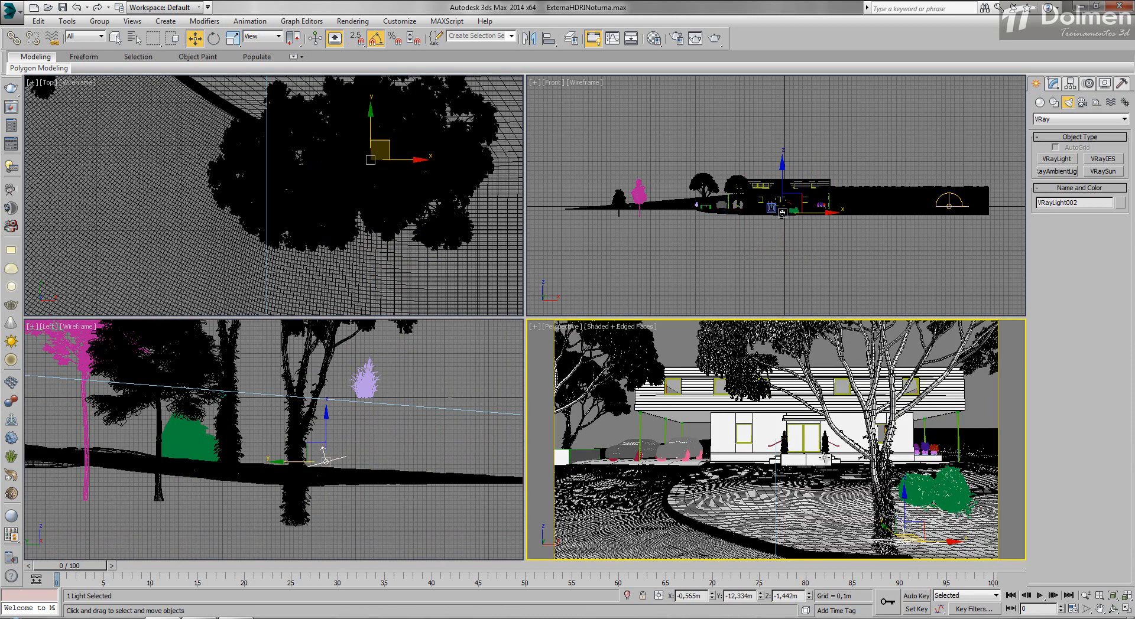
left_click(1126, 609)
middle_click_drag(449, 378, 749, 431, "alt")
middle_click_drag(749, 316, 748, 381, "alt")
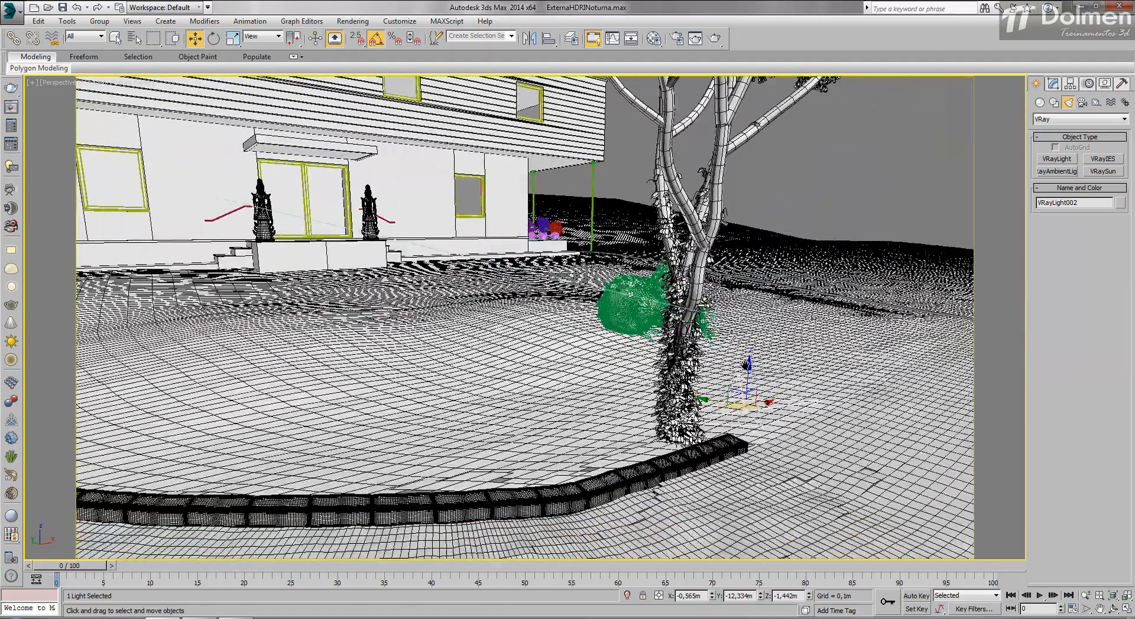
mouse_move(748, 395)
left_mouse_down()
mouse_move(746, 416)
mouse_move(748, 404)
left_mouse_up()
middle_click_drag(747, 405, 674, 412, "alt")
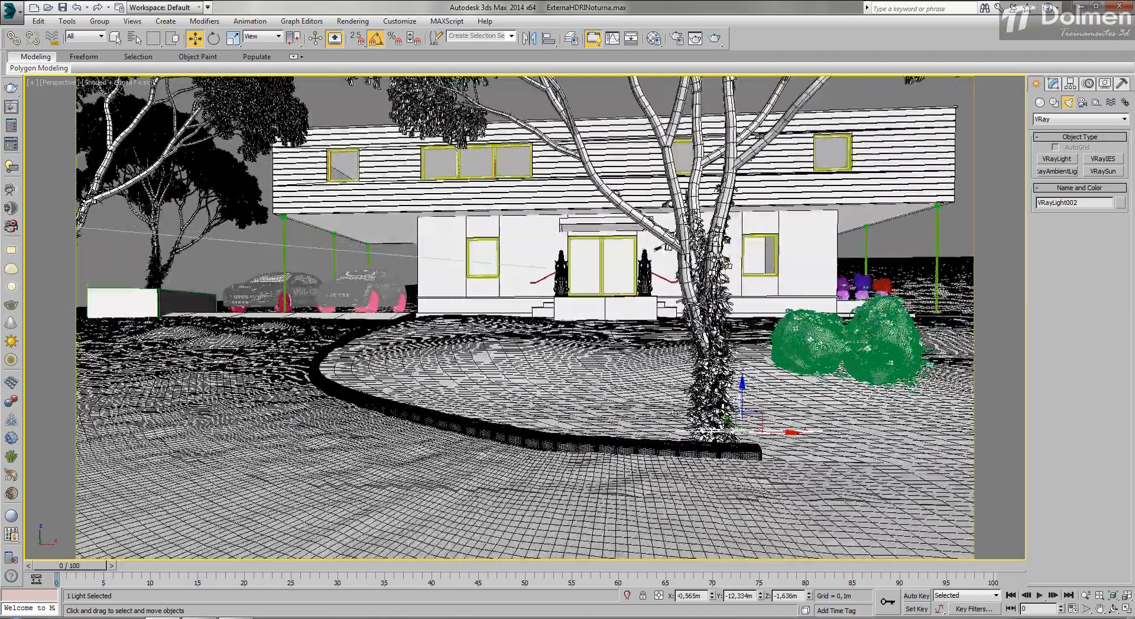
left_click_drag(741, 388, 742, 395)
key("c")
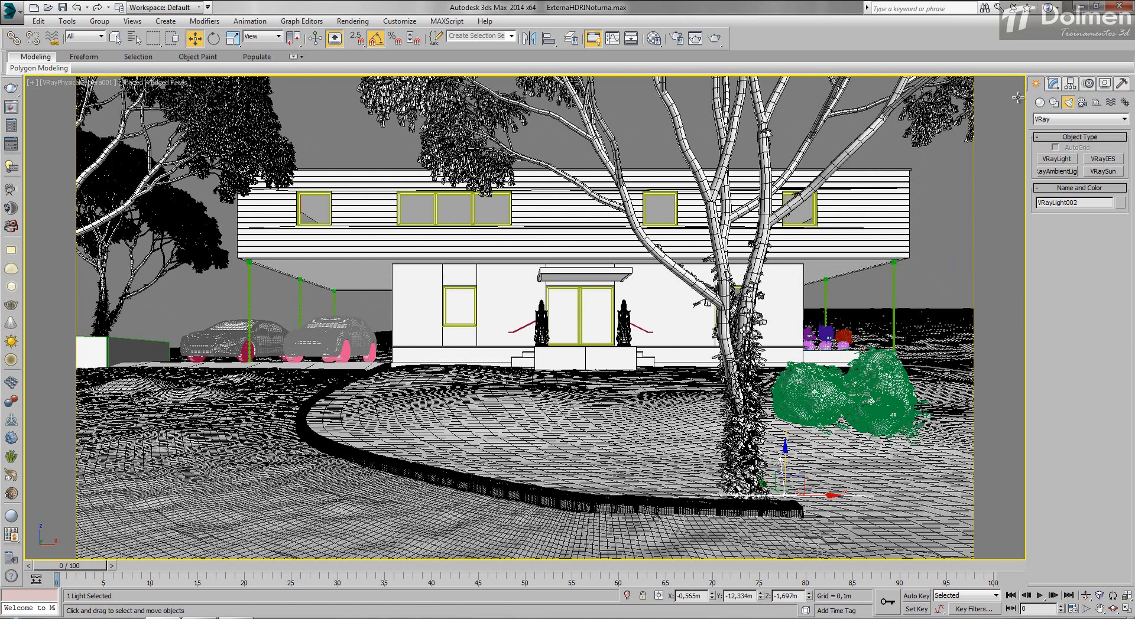
Reduce the light to a half-length of 0.479 m and half-width of 0.432 m, and set its color mode to Temperature at 3500.
left_click(1053, 83)
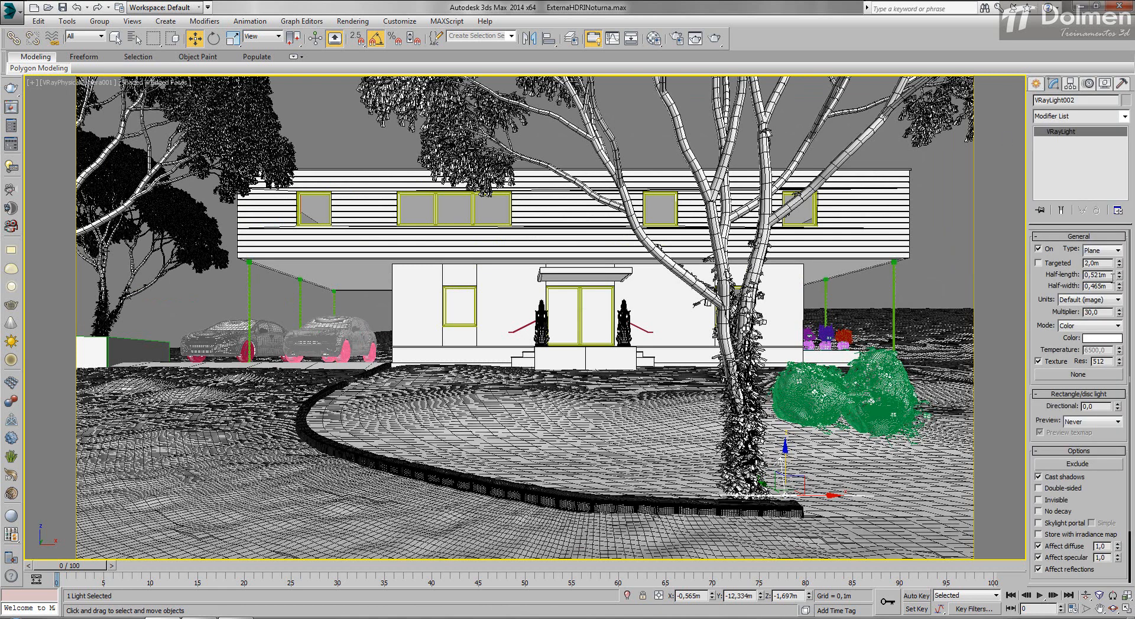
left_click_drag(1121, 282, 1120, 290)
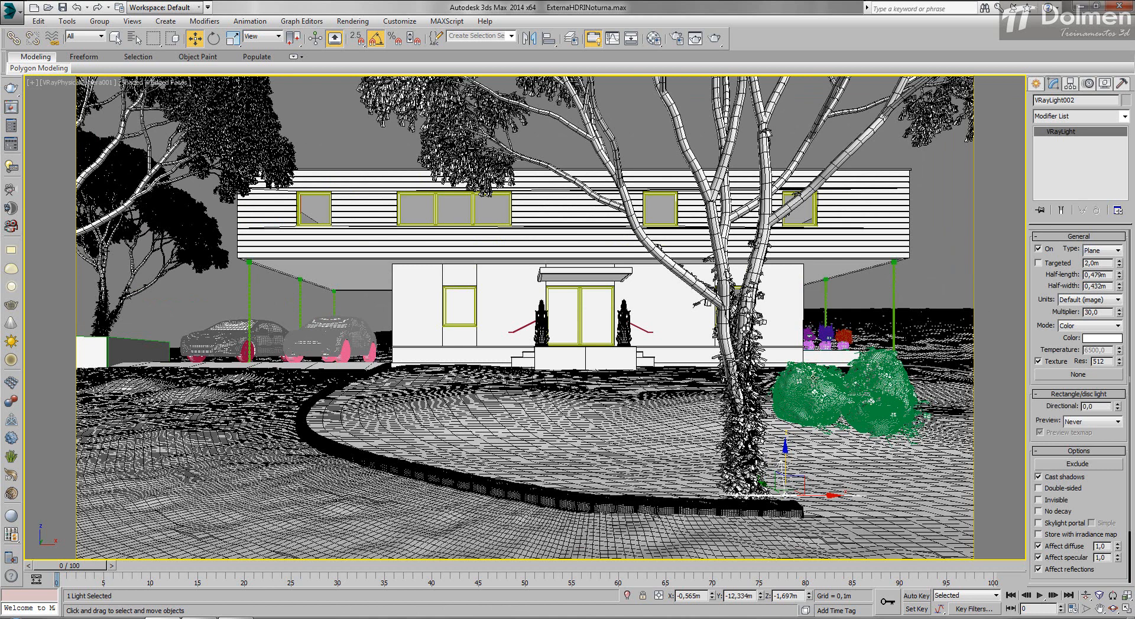
left_click(1106, 326)
left_click(1085, 343)
double_click(1107, 351)
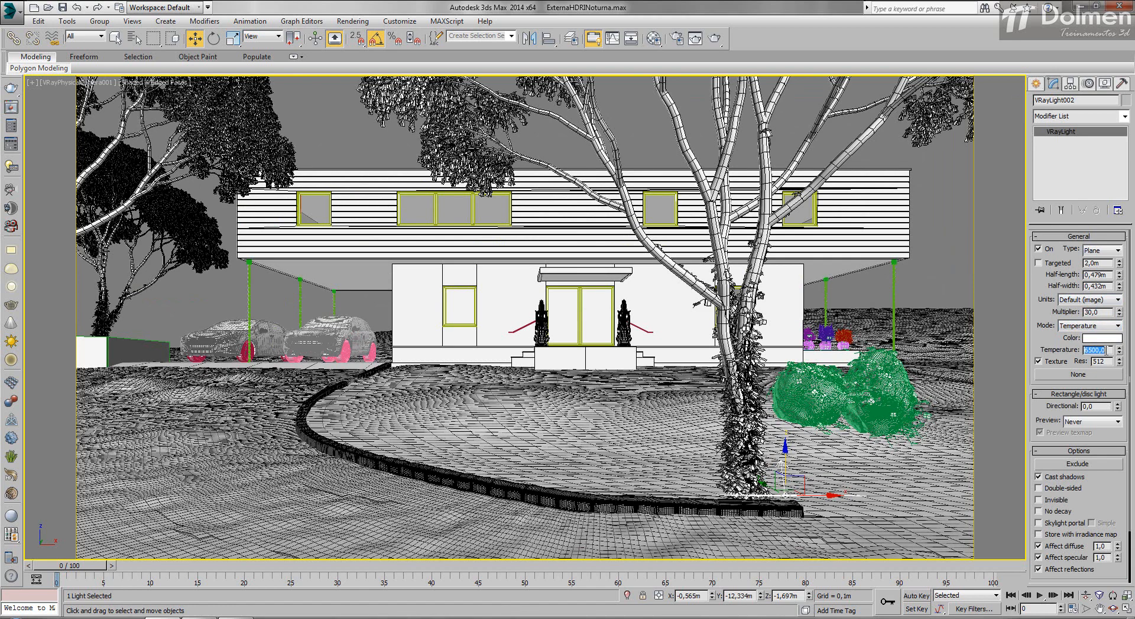
type("3500")
key("Return")
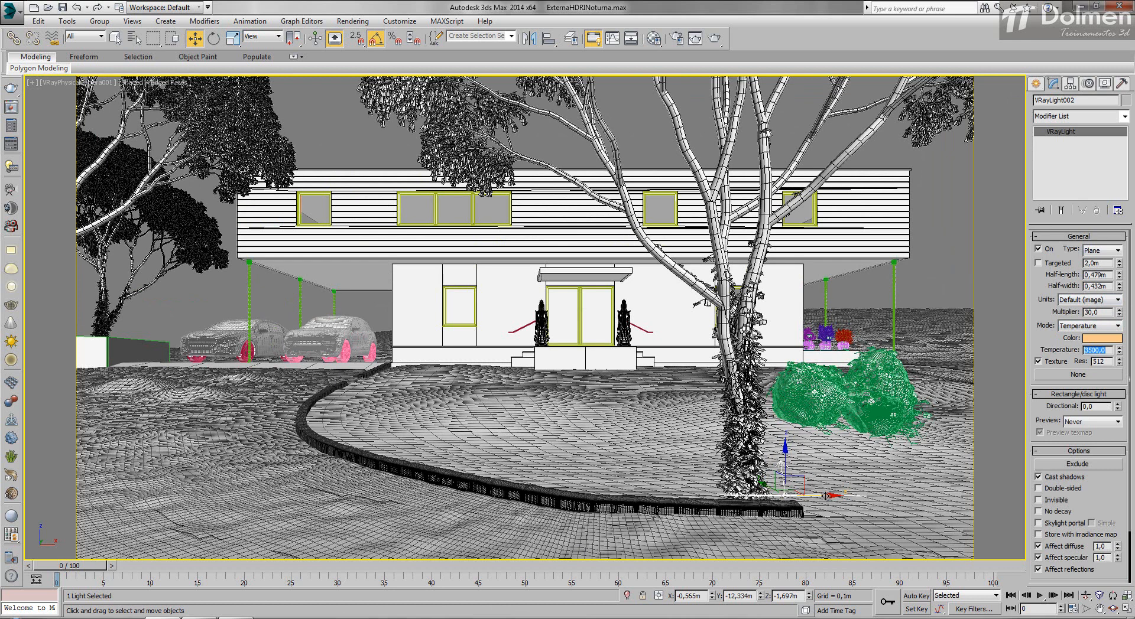
Shift the light along X closer to the trunk and set its multiplier to 15, preview to Selected and directional value to 0.79.
mouse_move(829, 497)
left_mouse_down()
mouse_move(800, 498)
mouse_move(811, 497)
left_mouse_up()
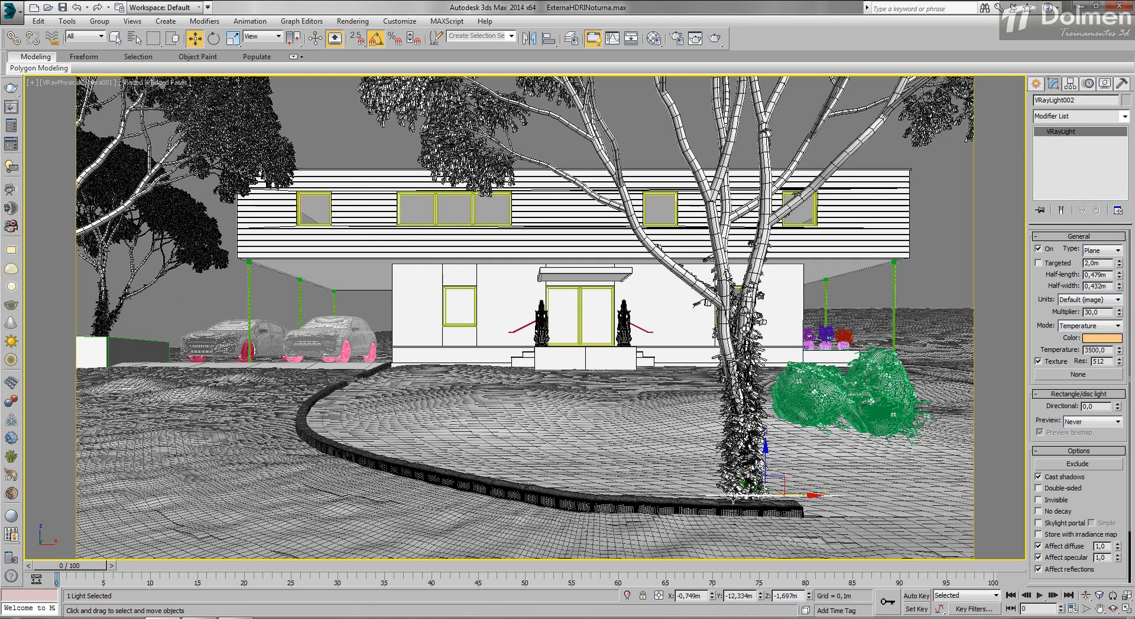
double_click(1101, 314)
left_click(1091, 422)
left_click(1090, 433)
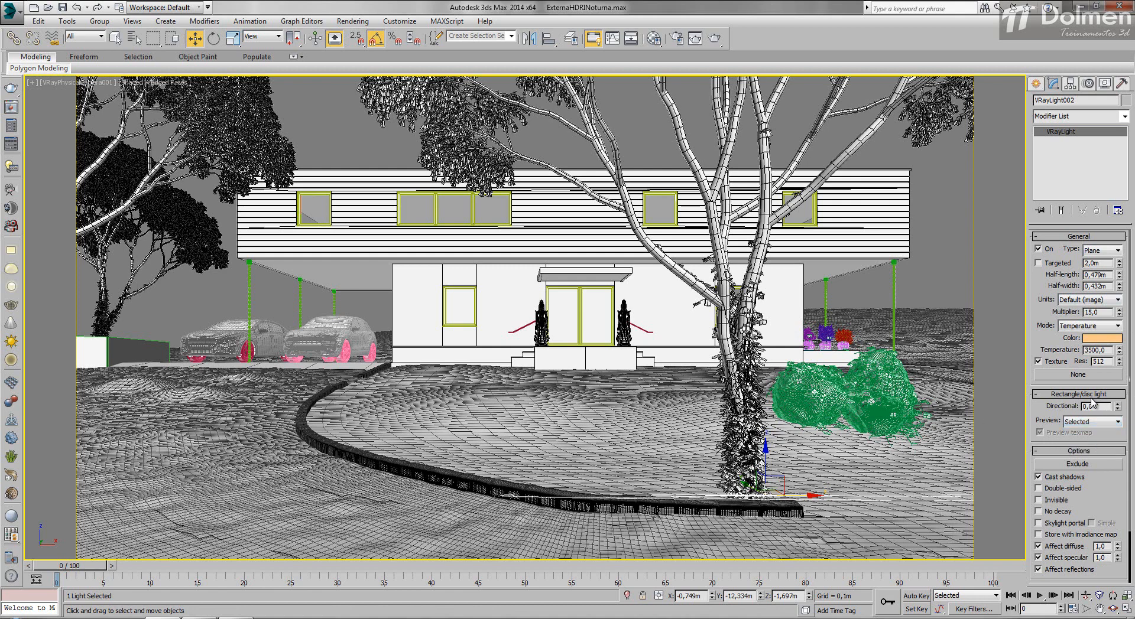
left_click_drag(1118, 407, 1133, 357)
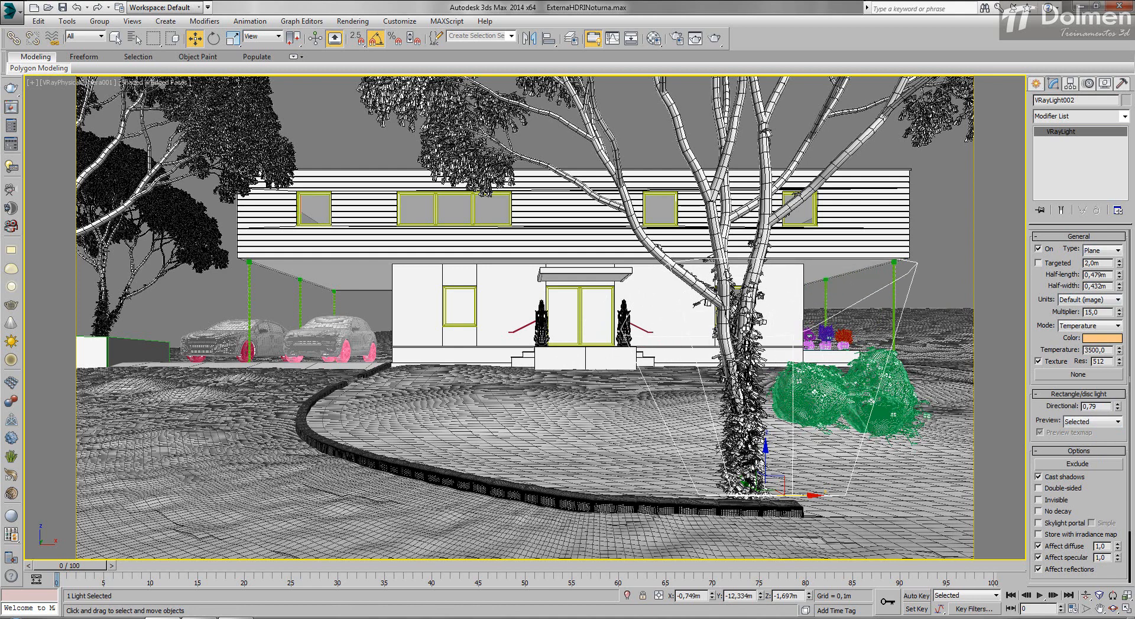
Test-render the camera view, turn off mouse tracking in the frame buffer and close the buffer.
left_click(714, 38)
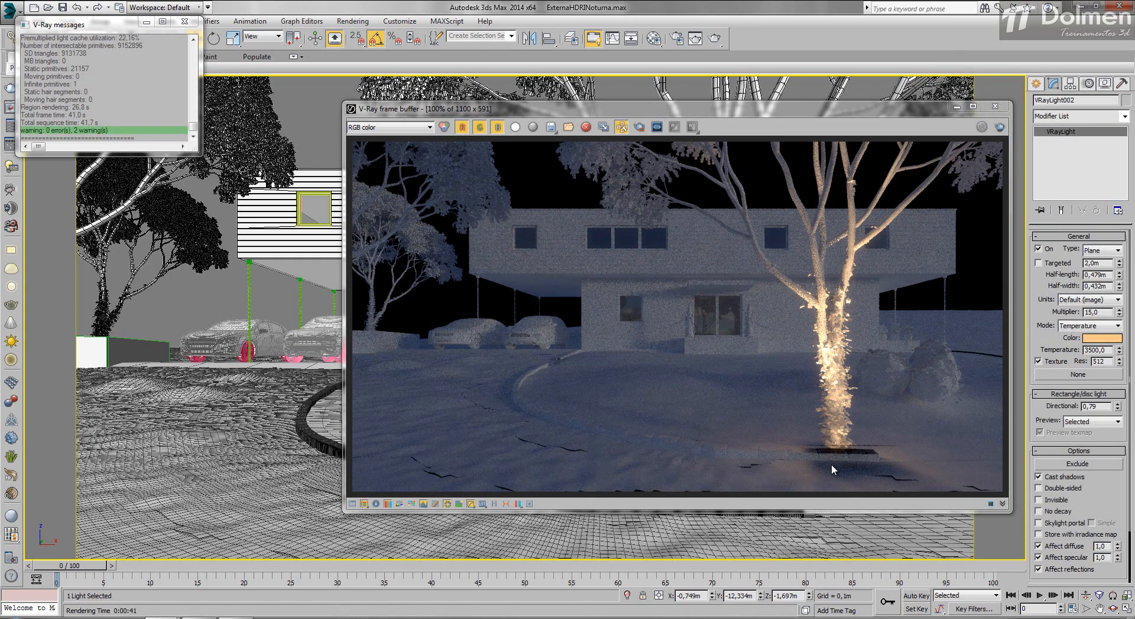
left_click(621, 127)
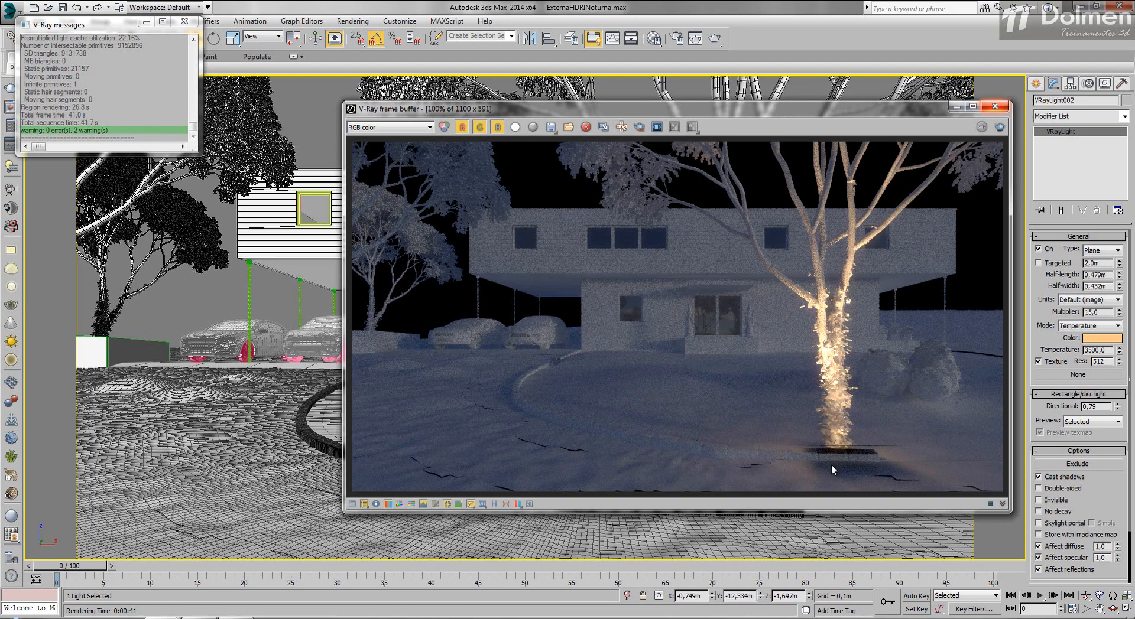
left_click(995, 106)
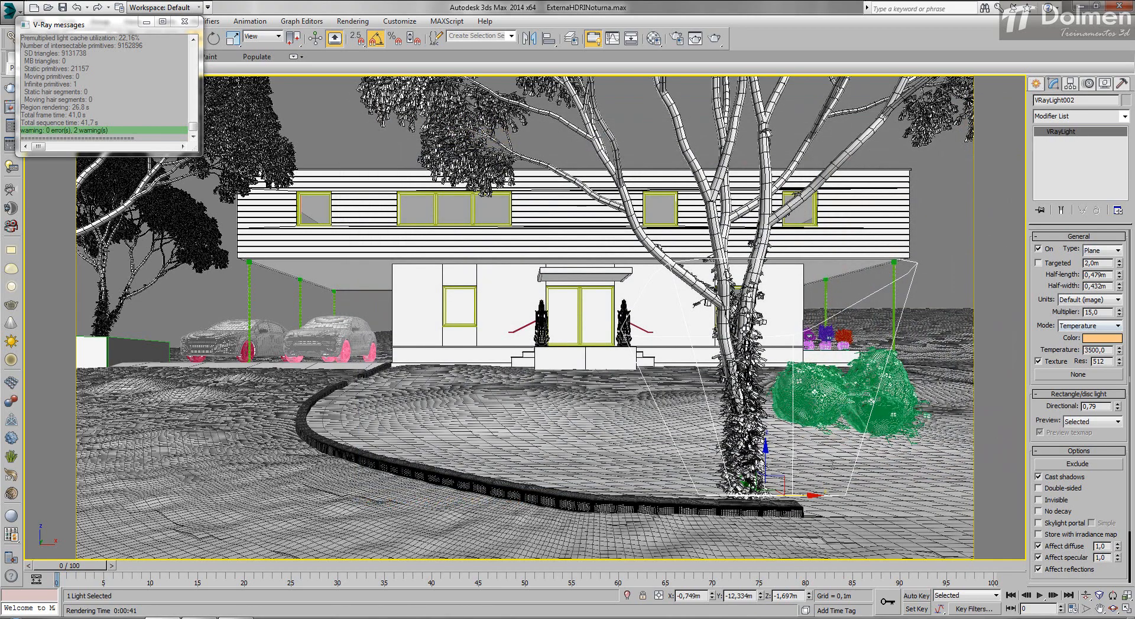
Set the tree light's multiplier to 10, make the light invisible and close the V-Ray messages window.
double_click(1098, 312)
type("10")
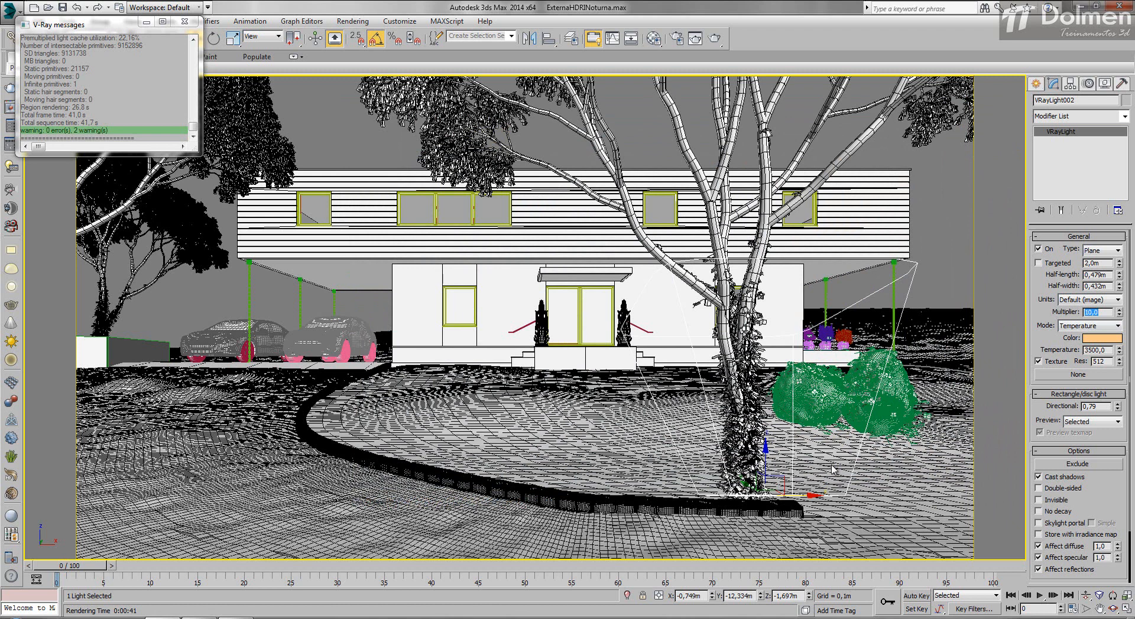
left_click(1038, 500)
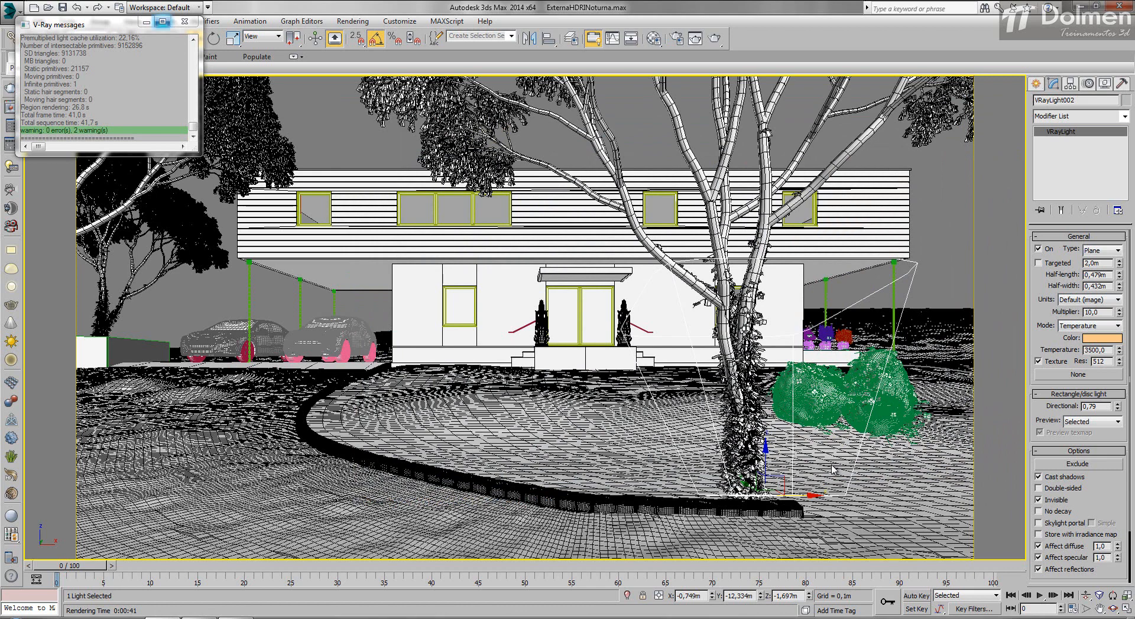
left_click(184, 21)
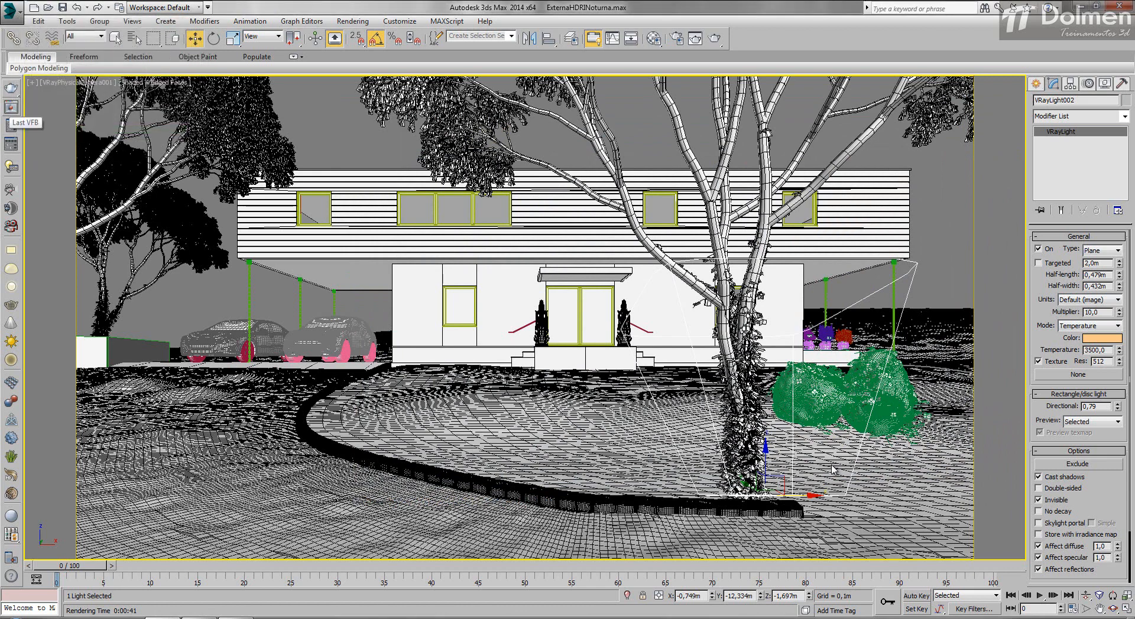
Reopen the last frame buffer, define a render region around the lit tree, render it again and close the buffer.
left_click(11, 107)
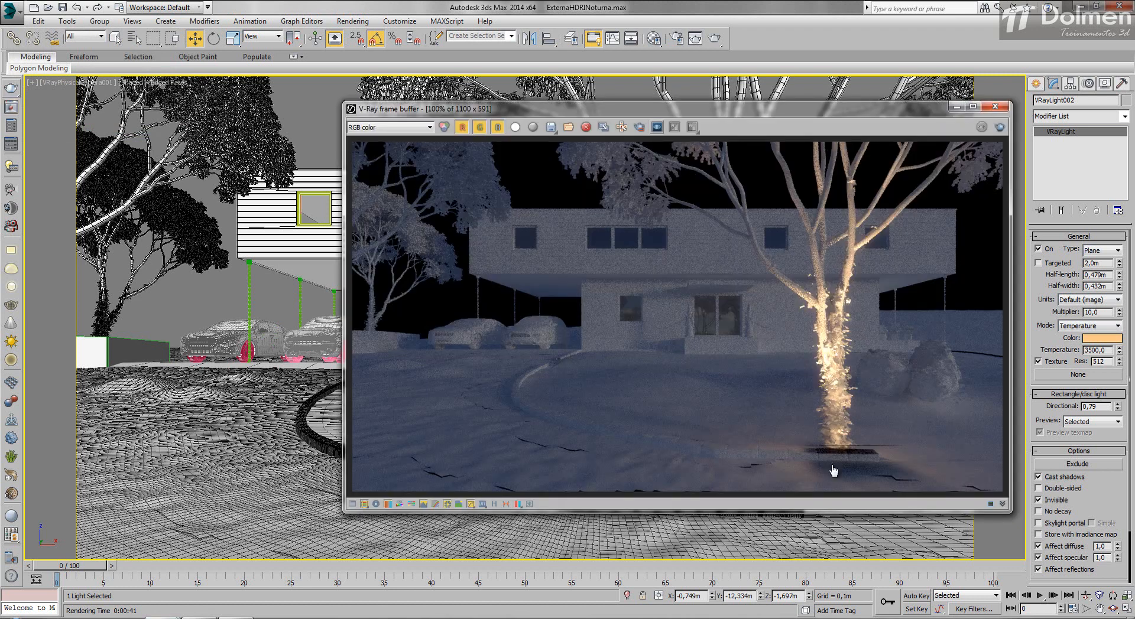
left_click(639, 128)
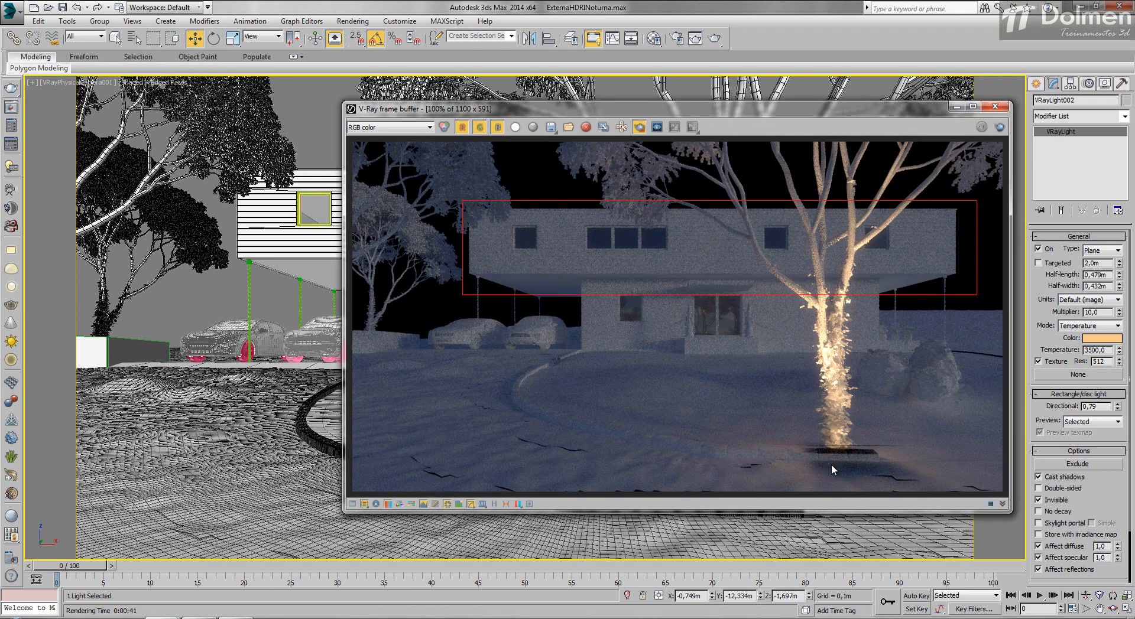
left_click_drag(695, 142, 935, 475)
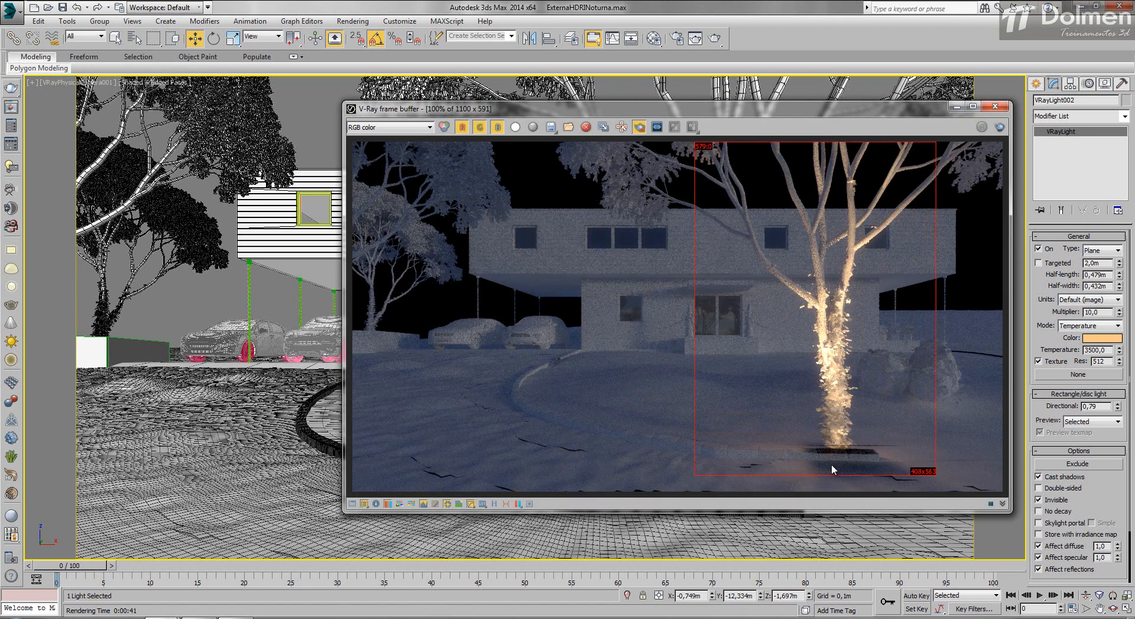
left_click(999, 127)
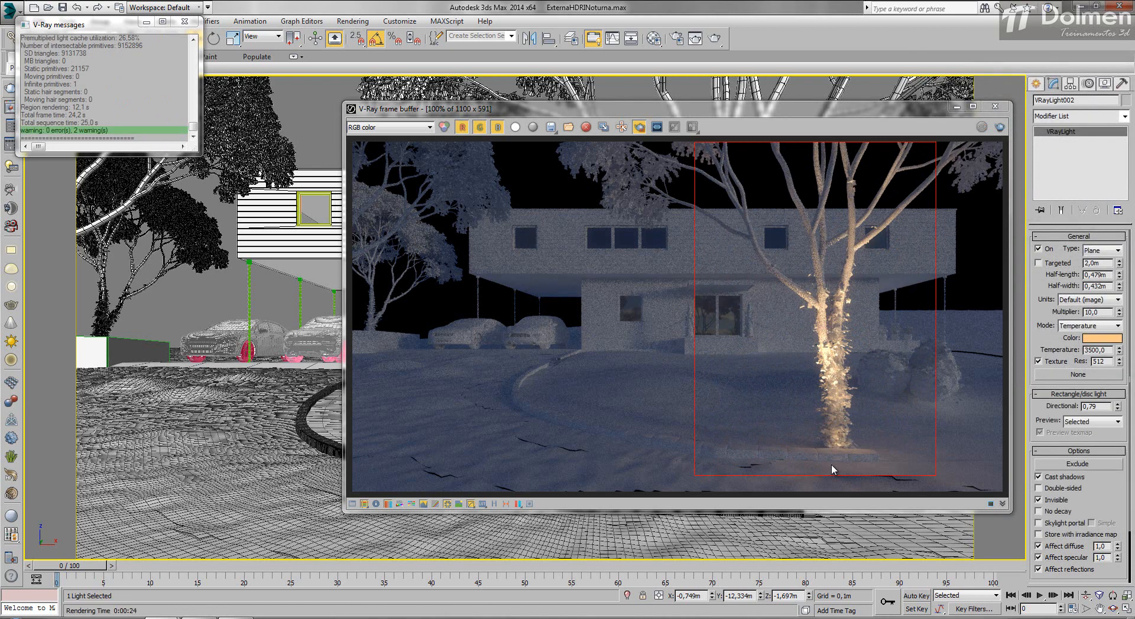
key("Escape")
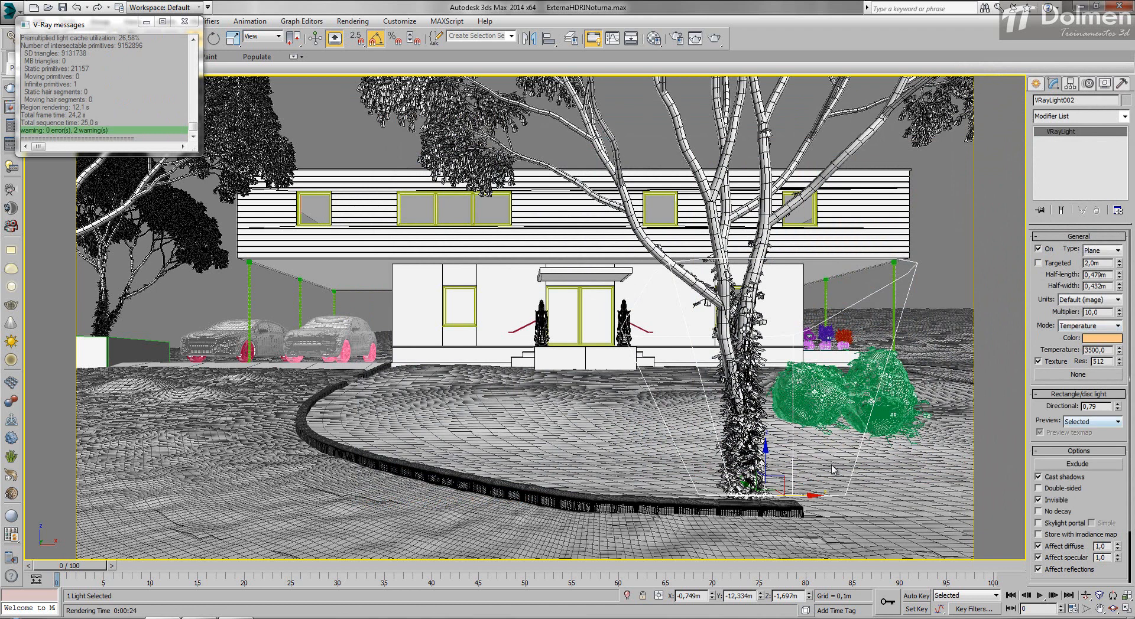
Set the tree light's directional value to 0.66.
left_click_drag(1117, 407, 1117, 415)
left_click_drag(831, 465, 831, 465)
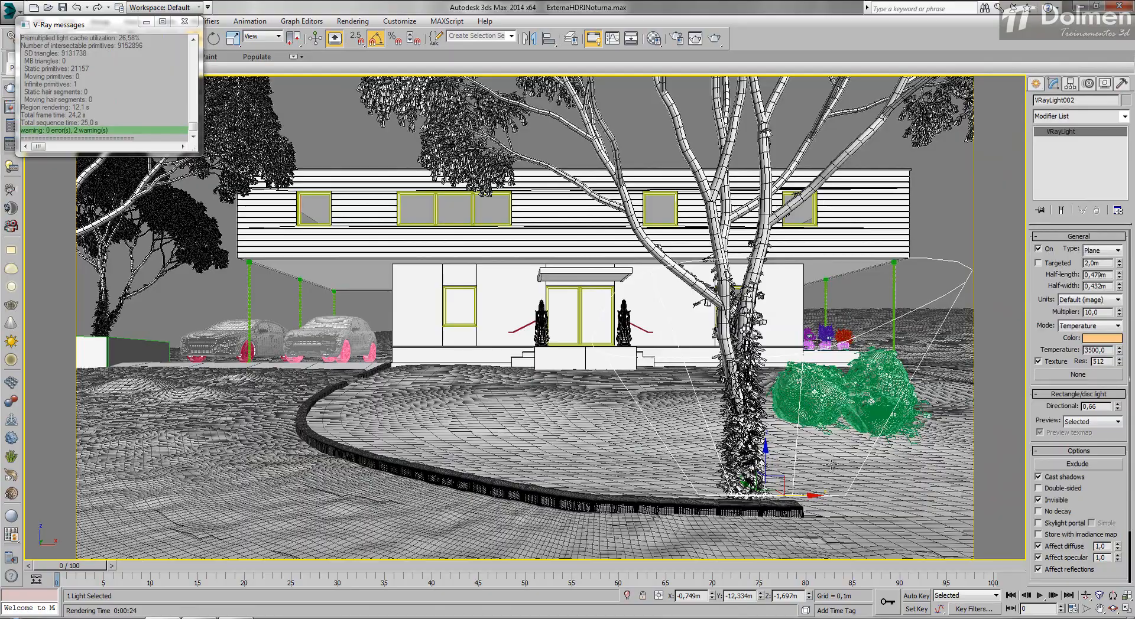
right_click(831, 465)
left_click(832, 465)
Pull the light about 0.2 m away from the trunk toward the camera in perspective view, and close the V-Ray messages window.
key("p")
middle_click_drag(831, 465, 831, 467, "alt")
scroll(831, 465, "up", 6)
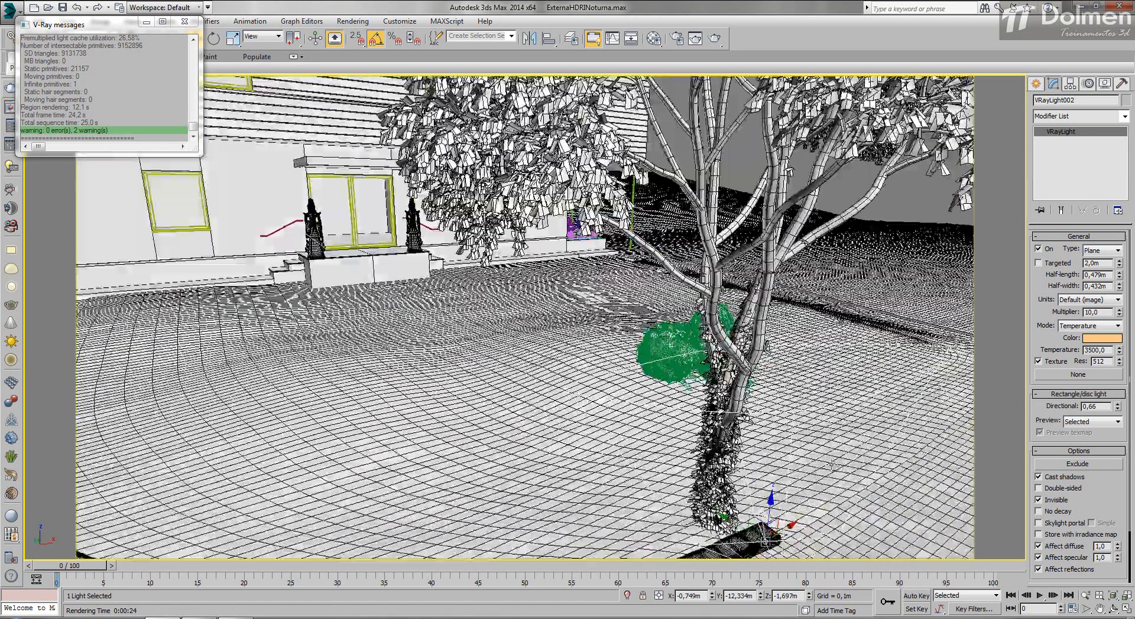
left_click_drag(733, 520, 756, 532)
scroll(832, 465, "down", 4)
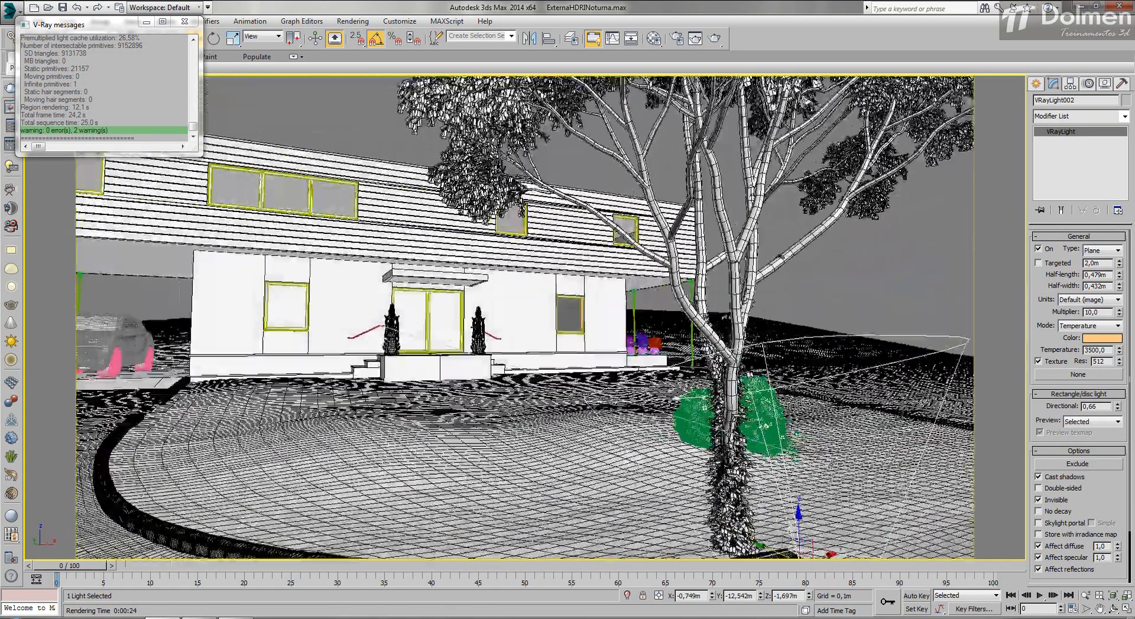
middle_click_drag(831, 465, 798, 384, "alt")
scroll(831, 465, "down", 4)
scroll(831, 466, "up", 4)
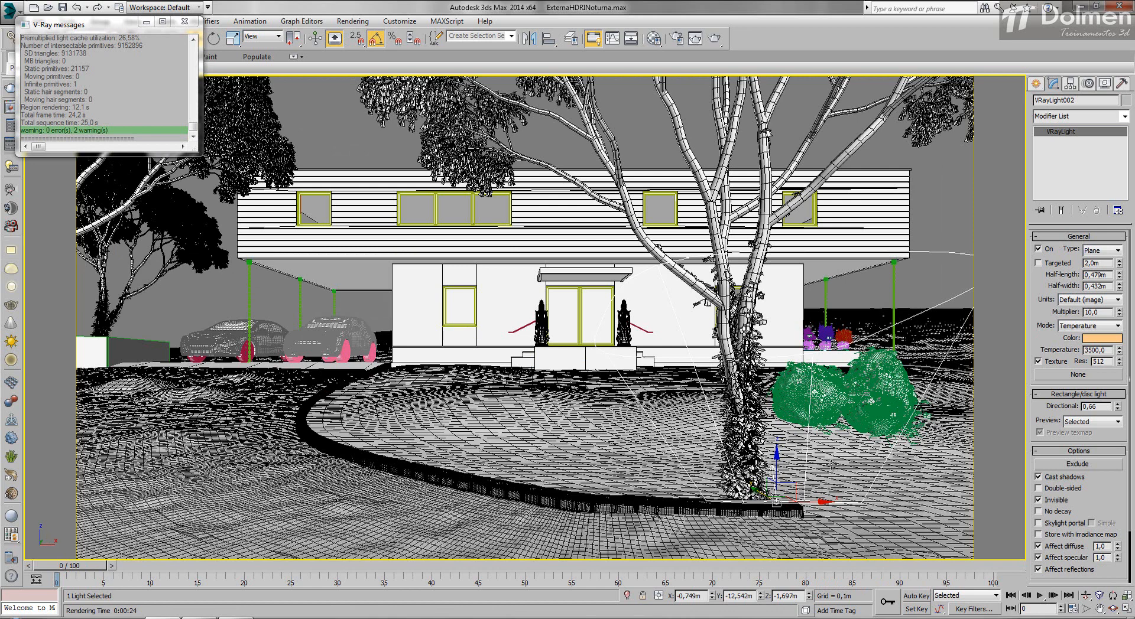
left_click(185, 22)
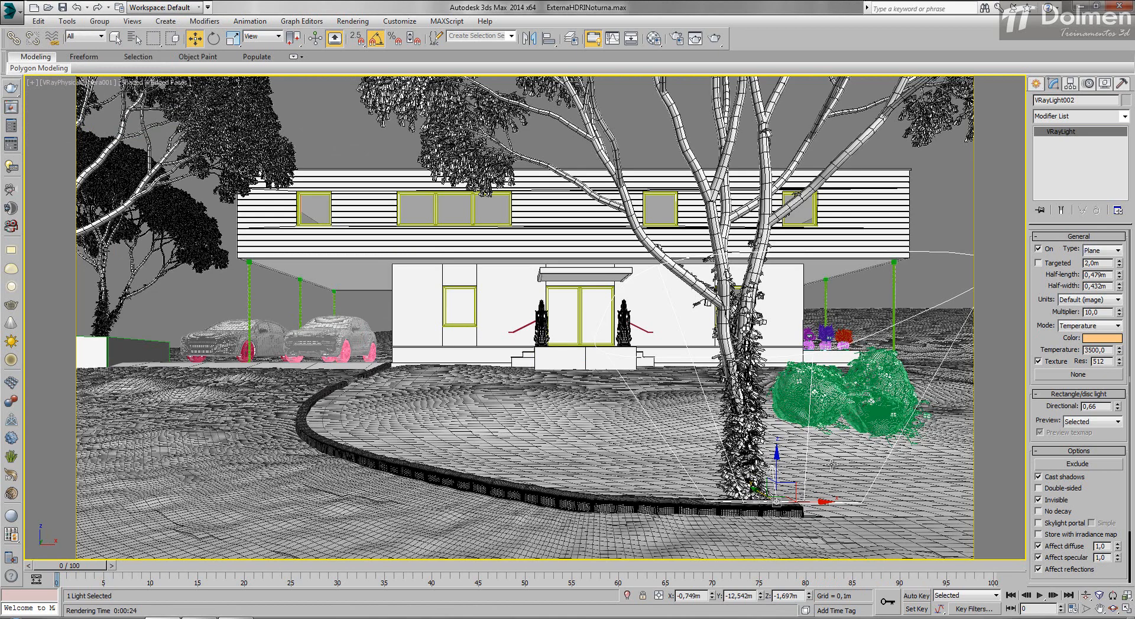
key("alt+w")
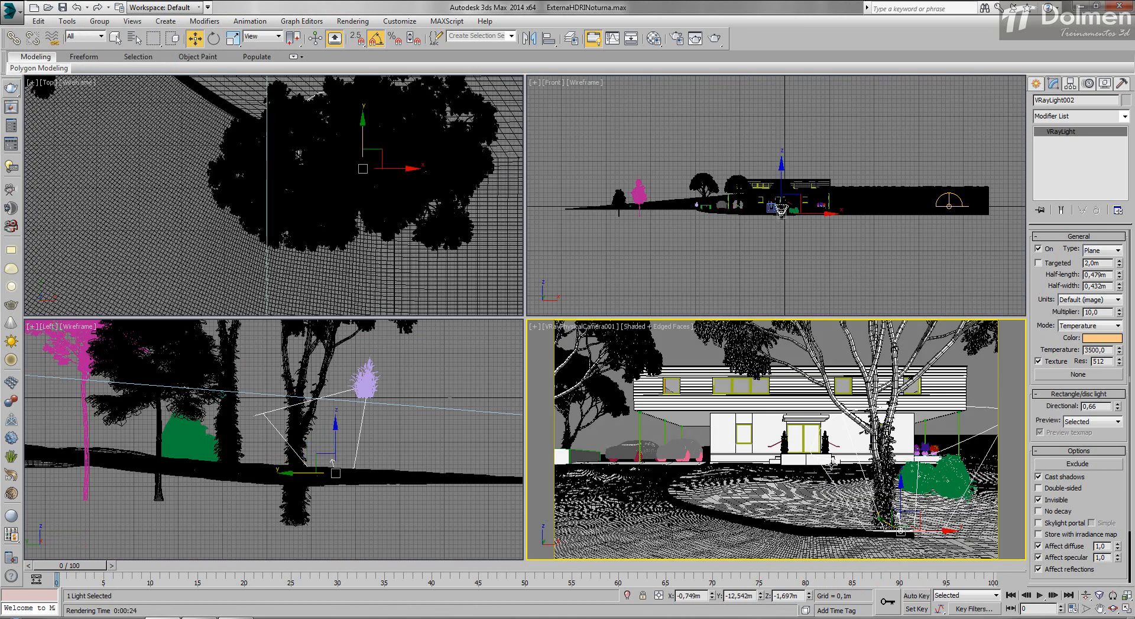
Clone the tree uplight as one independent copy and place it beneath the tree beside the carport at about X -17.97 m, Y -0.17 m.
scroll(355, 253, "down", 4)
middle_click_drag(355, 253, 359, 271)
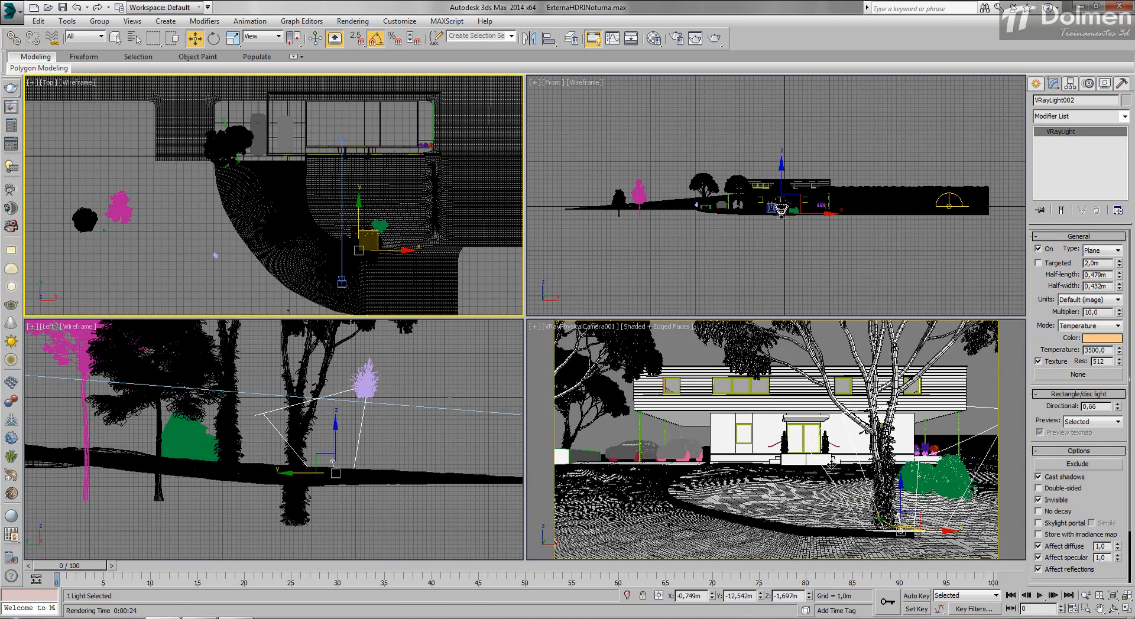
left_click_drag(359, 249, 236, 162, "shift")
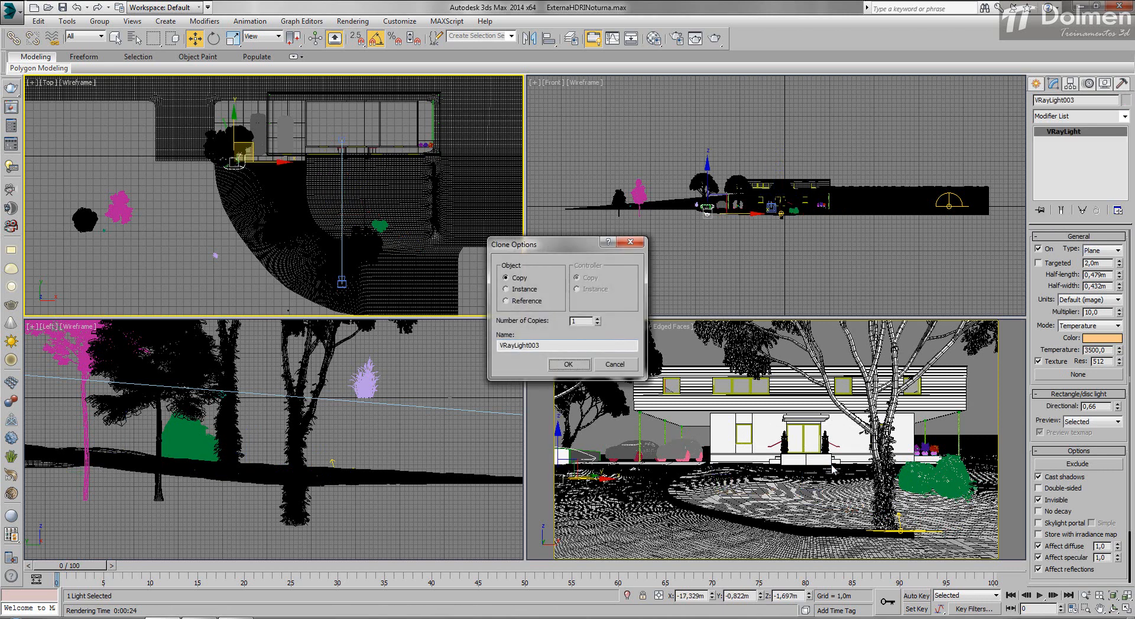
key("Return")
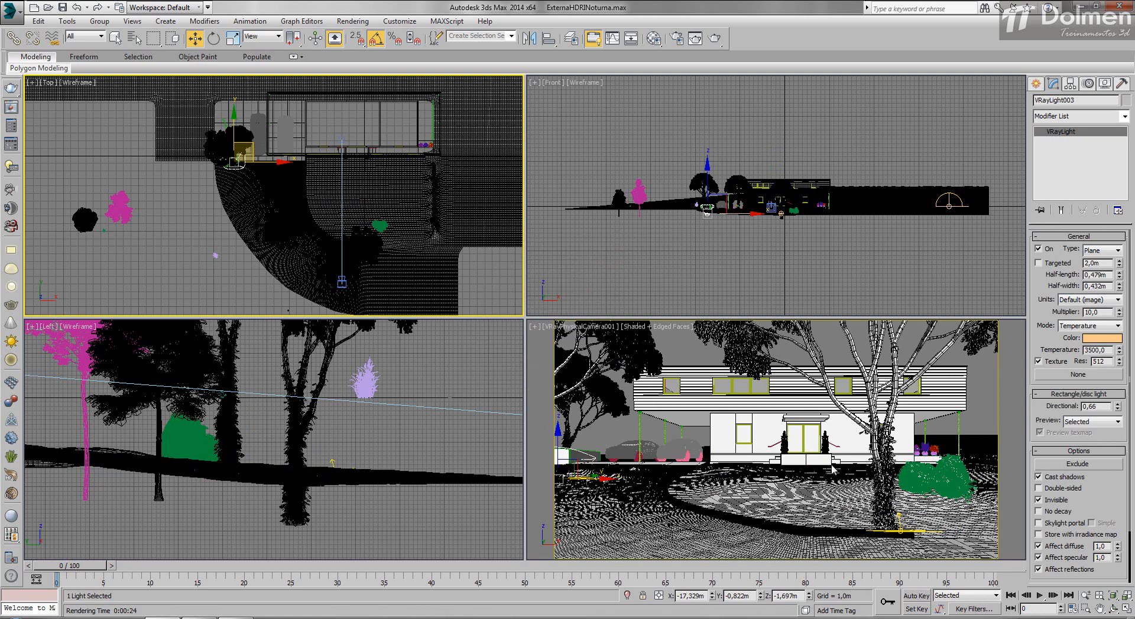
key("z")
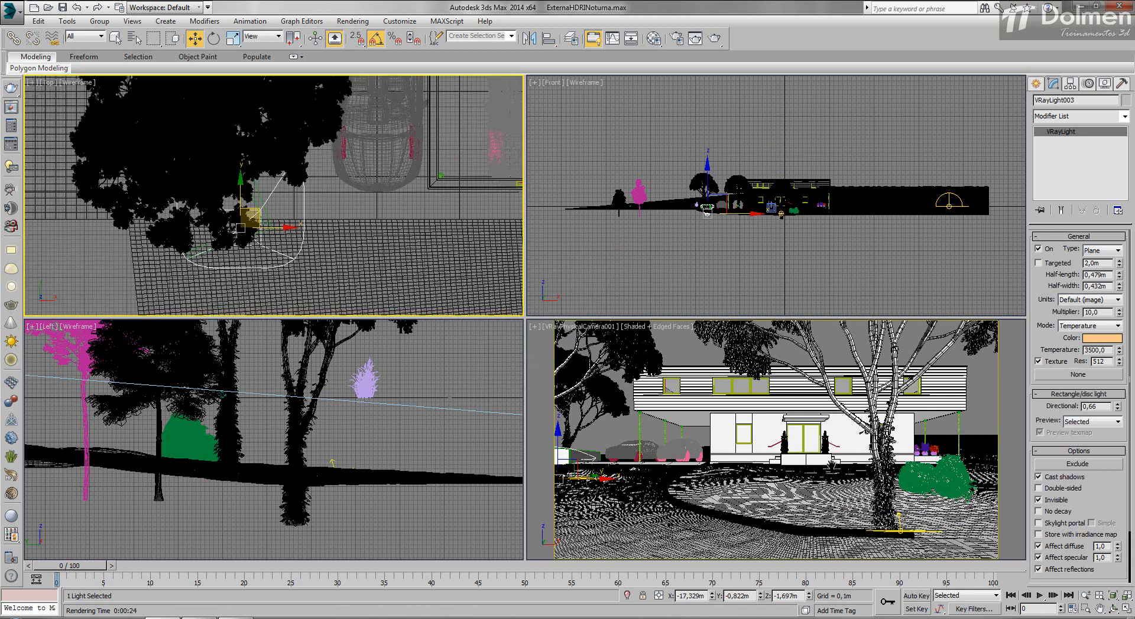
left_click_drag(260, 221, 233, 192)
Raise the copied light in perspective view to about Z -0.11 m at the tree's base, and restore the camera view.
right_click(832, 466)
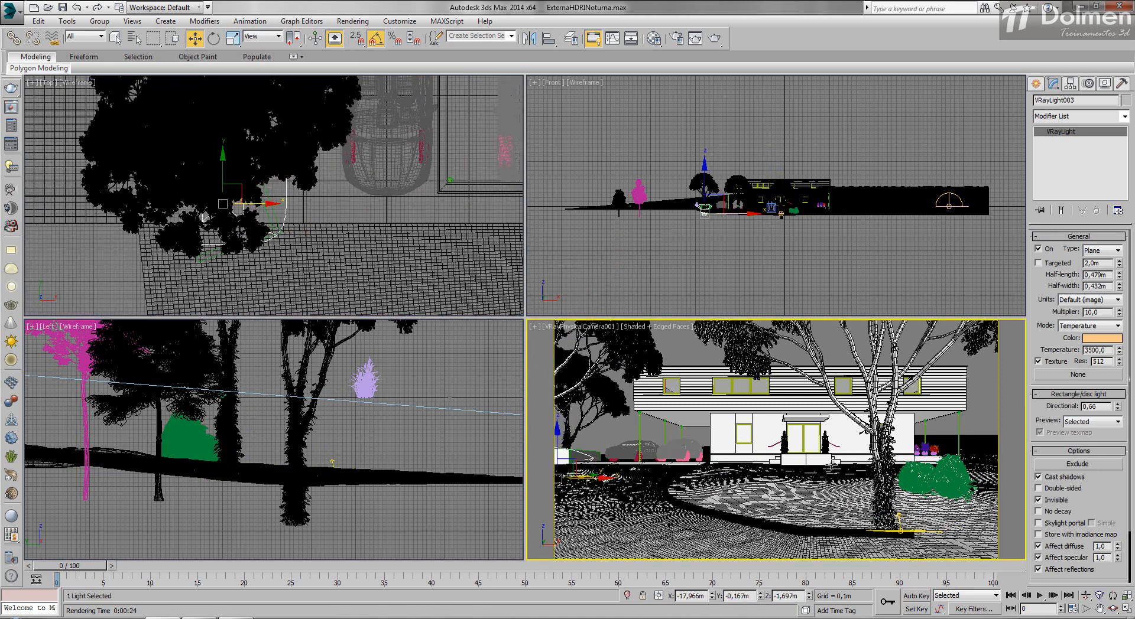
key("p")
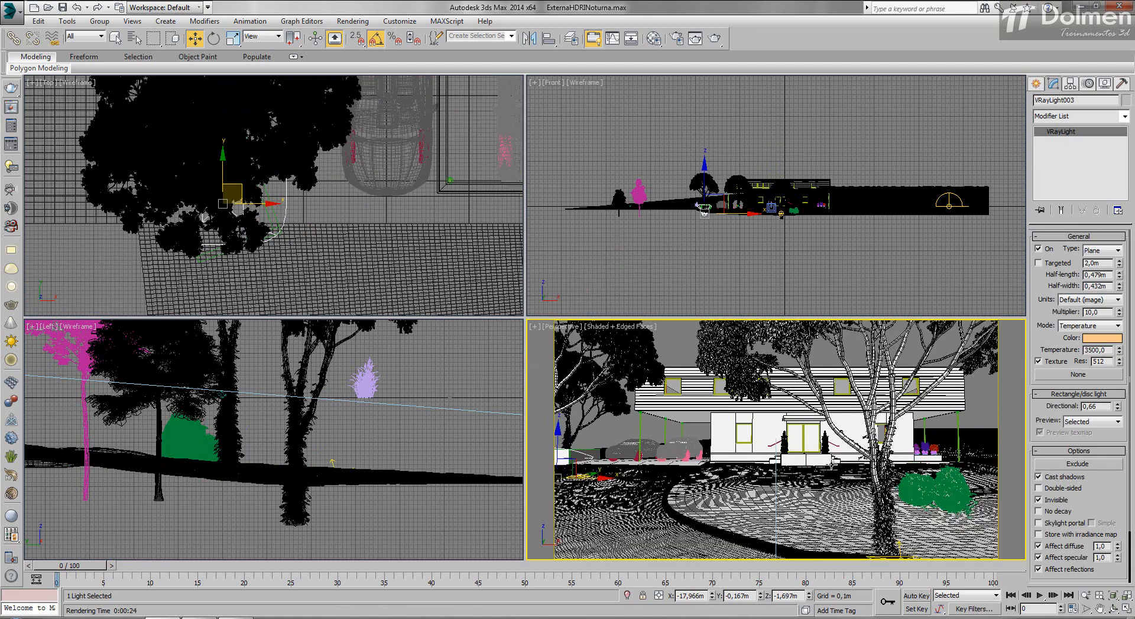
key("z")
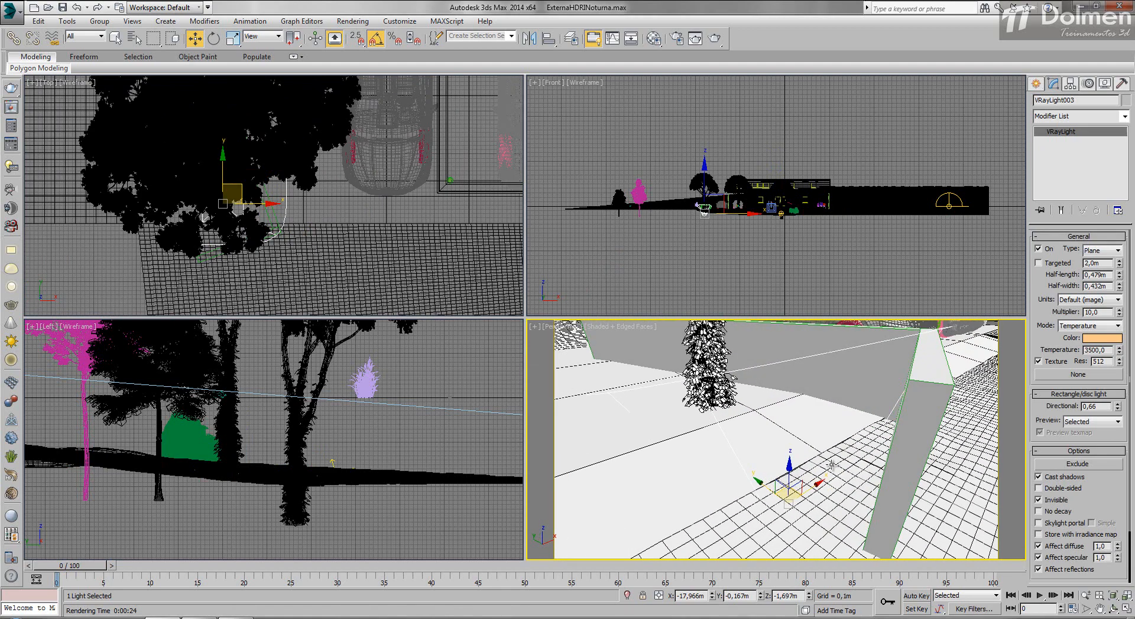
left_click_drag(789, 472, 794, 345)
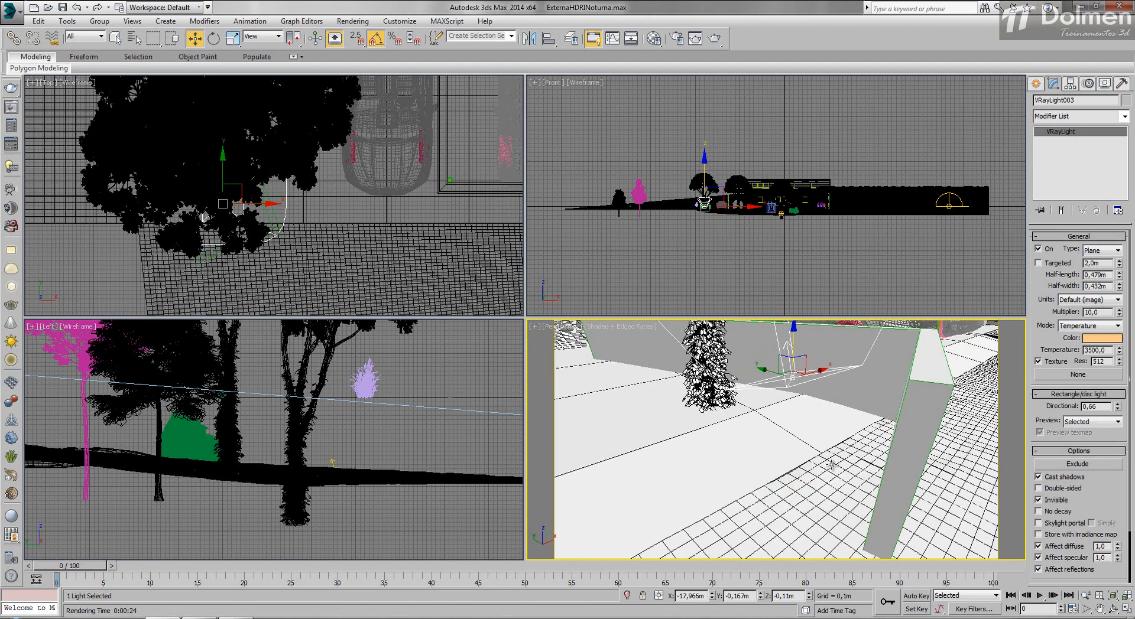
key("c")
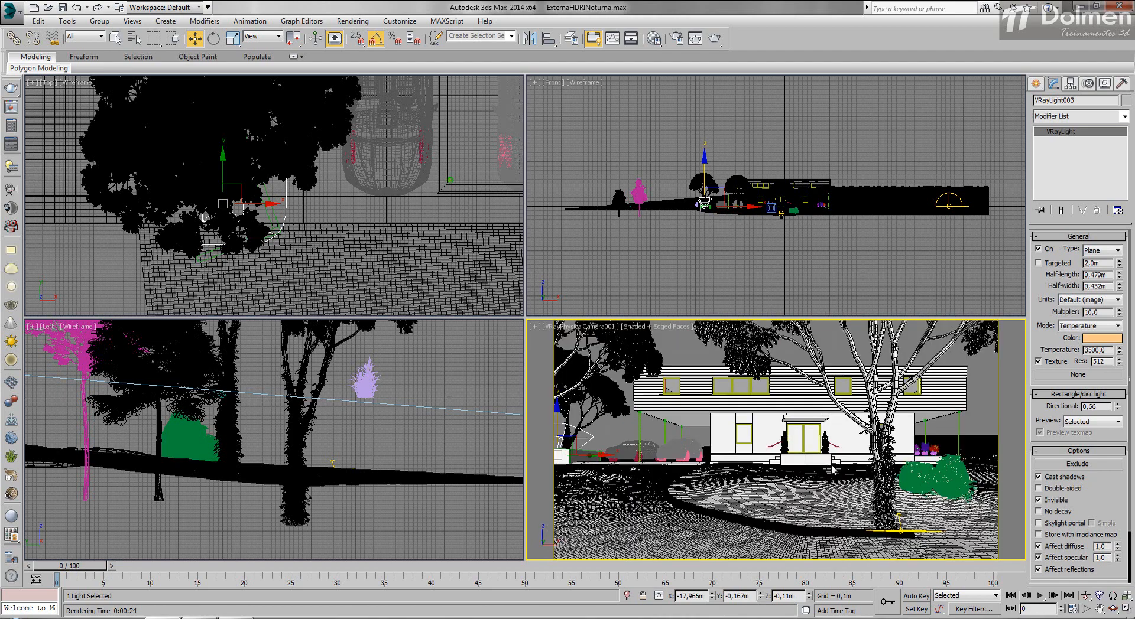
Render a region around the tree beside the carport, turn off region rendering, and close the frame buffer and V-Ray messages.
left_click(11, 107)
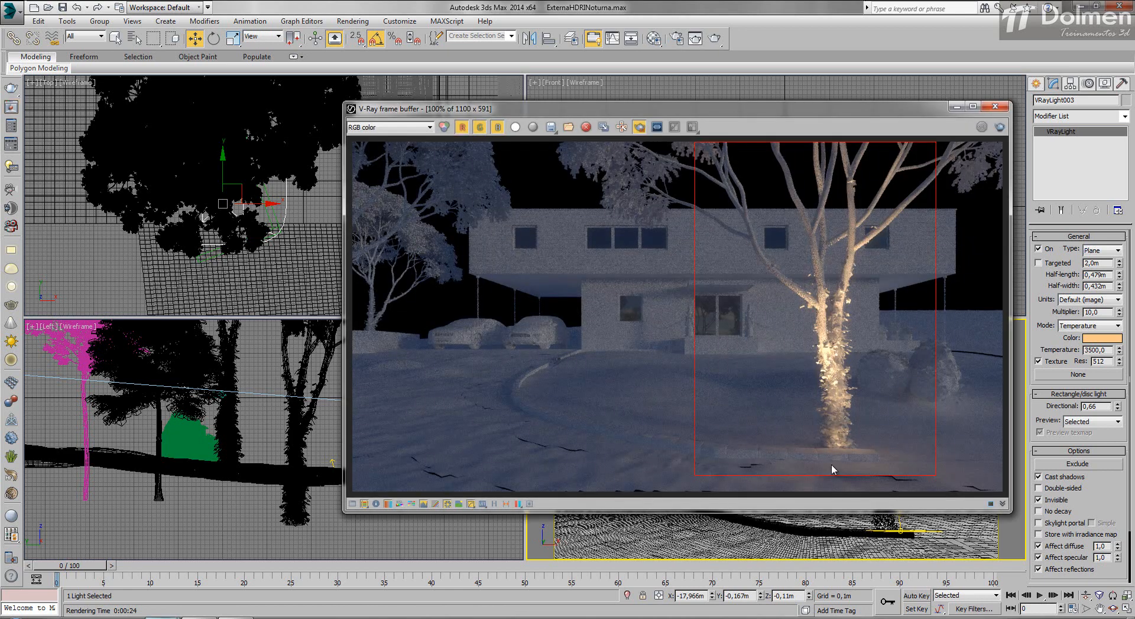
left_click_drag(459, 239, 353, 377)
key("shift+q")
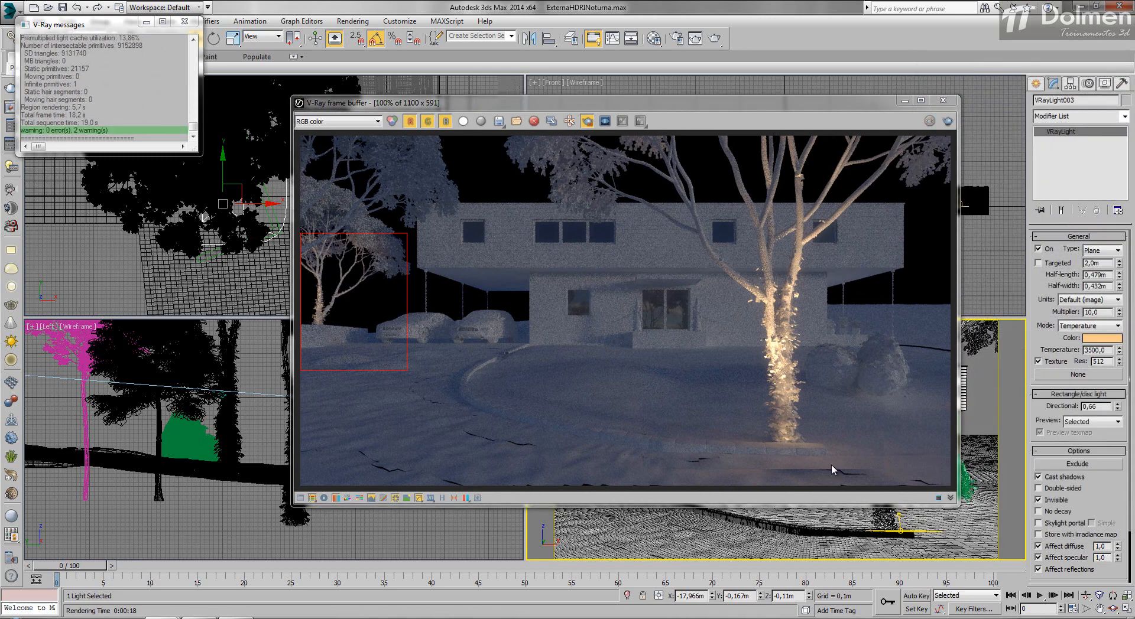
left_click(587, 121)
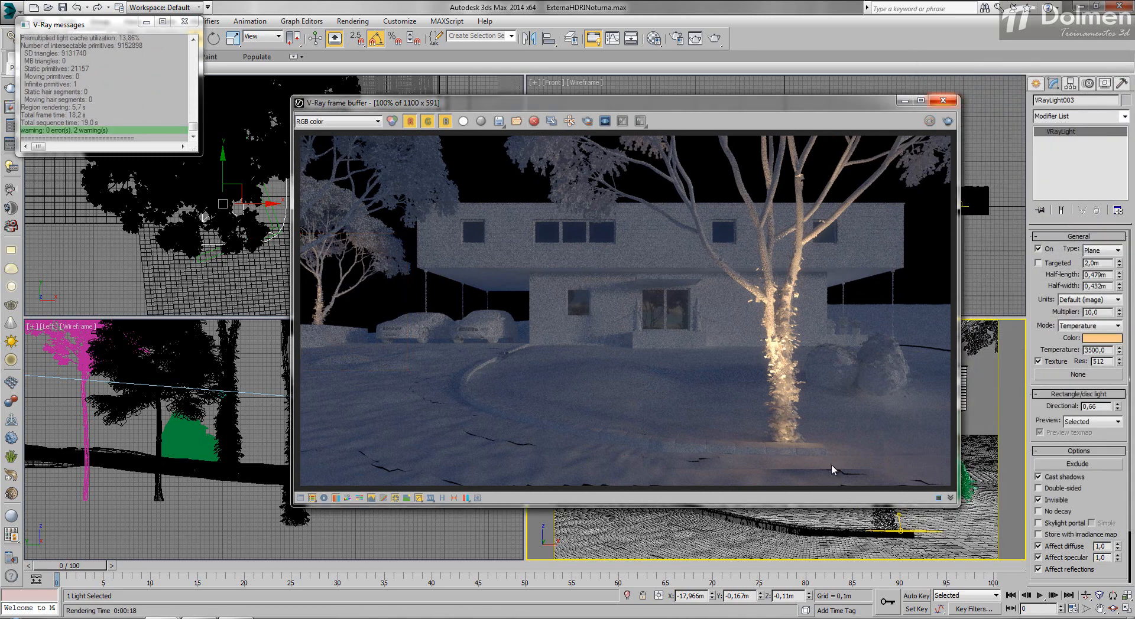
left_click(943, 100)
left_click(184, 21)
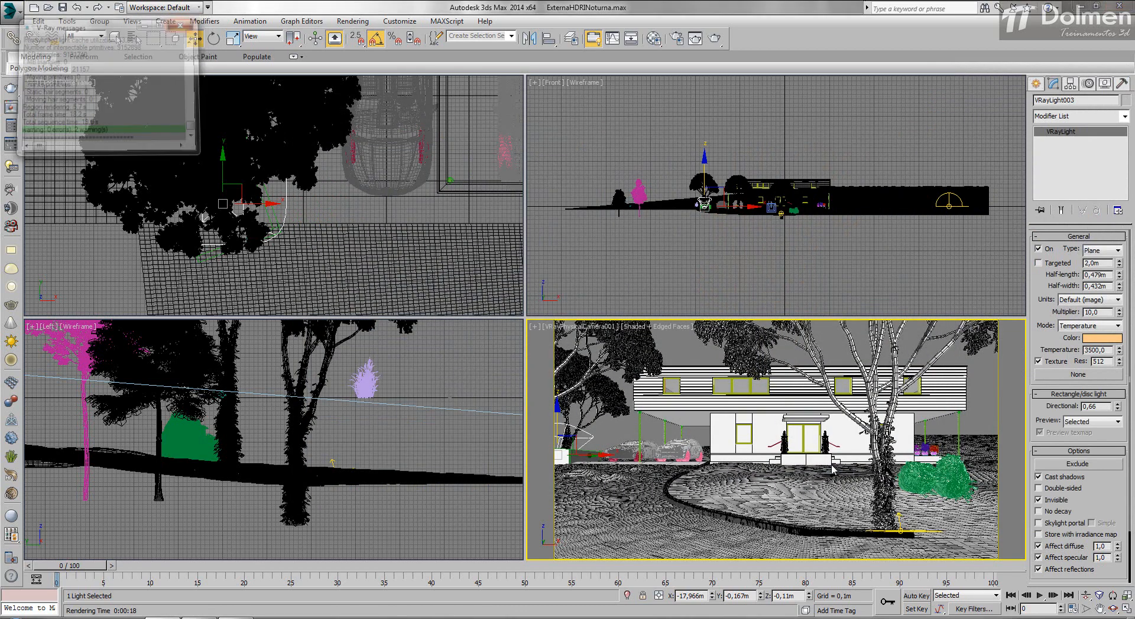
Draw a V-Ray plane light over the carport car nearest the house in top view, about 0.412 m half-length and 0.383 m half-width.
left_click(304, 204)
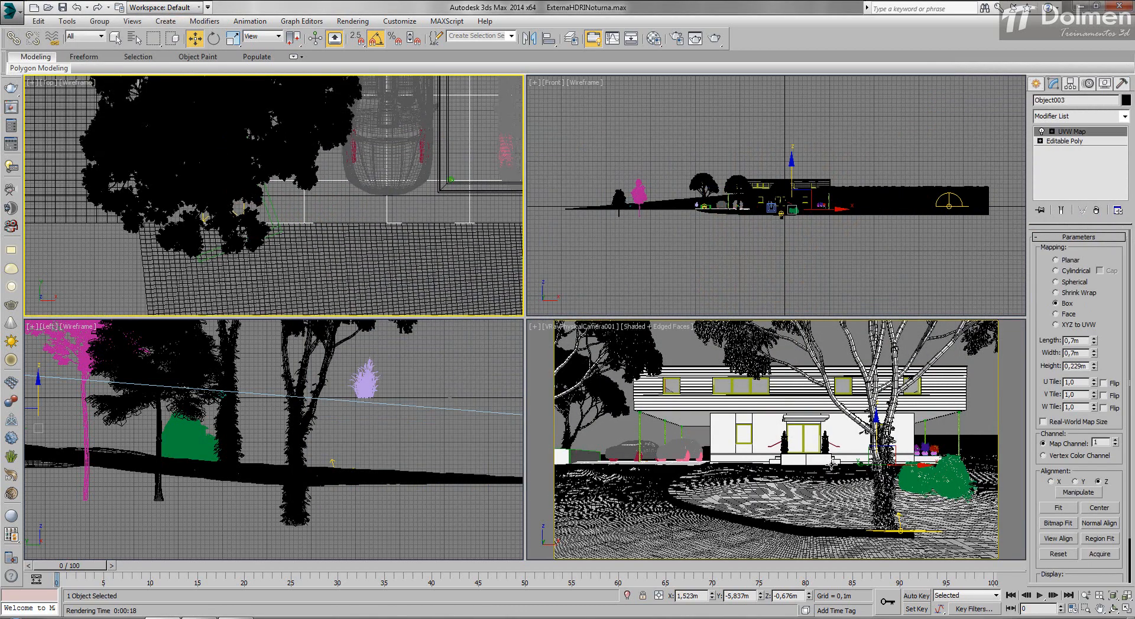
key("z")
middle_click_drag(378, 195, 316, 204)
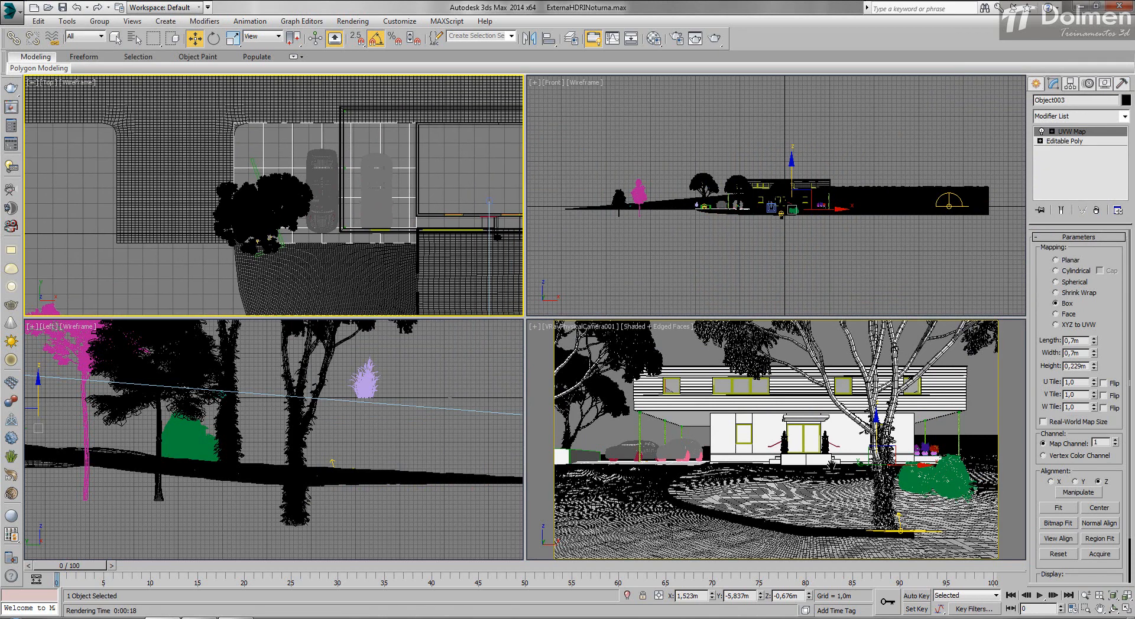
left_click(1037, 84)
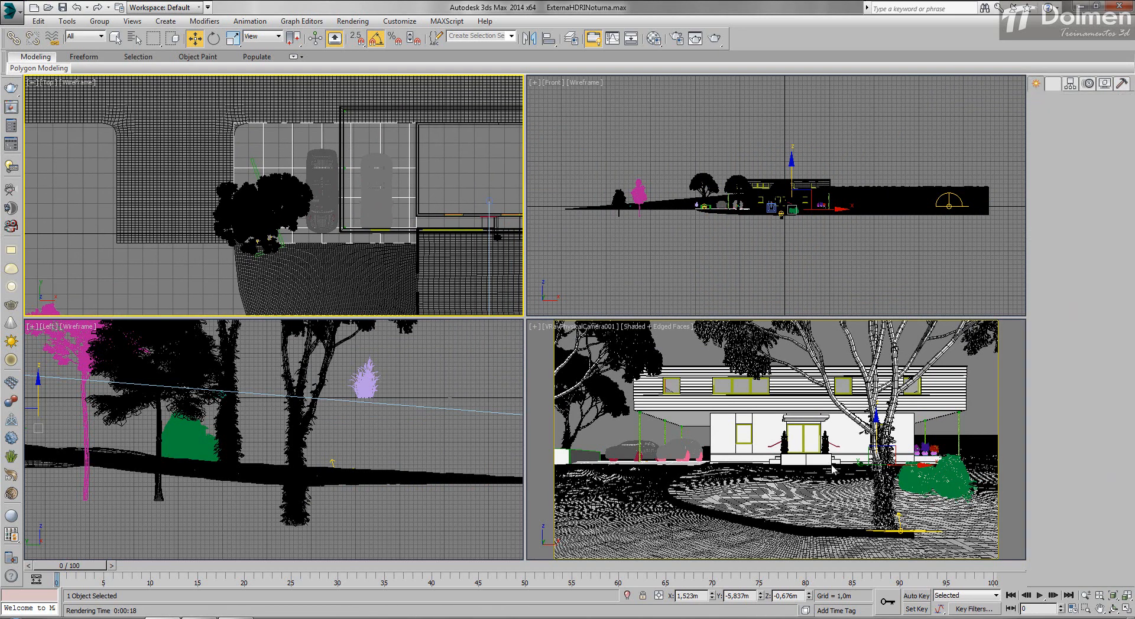
left_click(1057, 159)
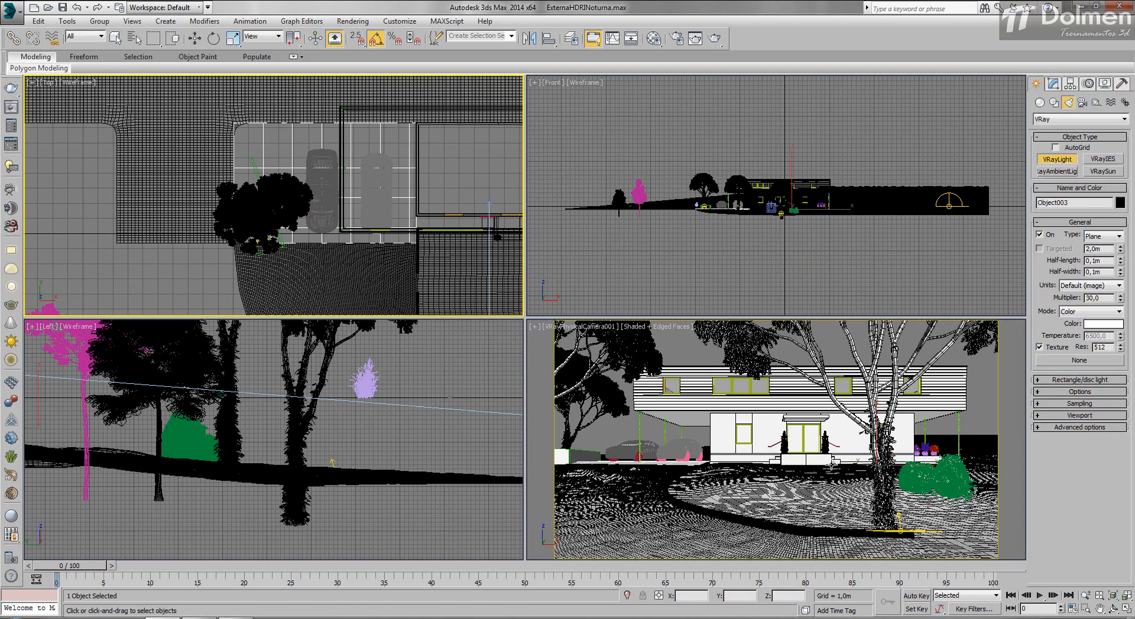
scroll(412, 210, "up", 4)
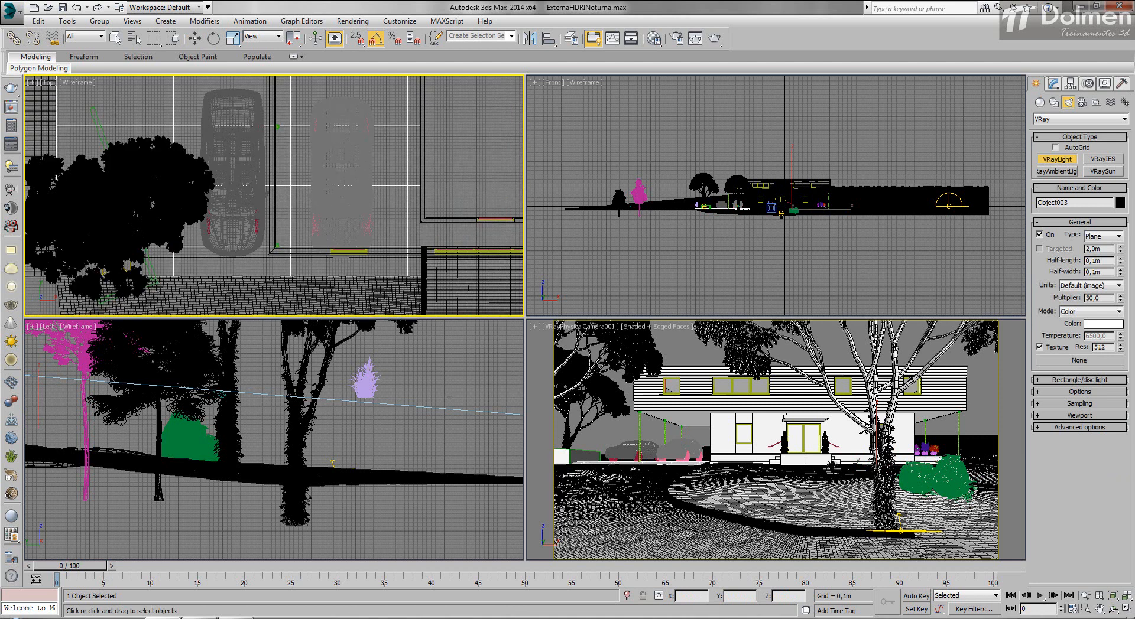
middle_click_drag(412, 210, 413, 233)
left_click_drag(346, 227, 371, 251)
Raise the new plane light in left view to just below the carport ceiling, at about Z 2.97 m.
right_click(322, 450)
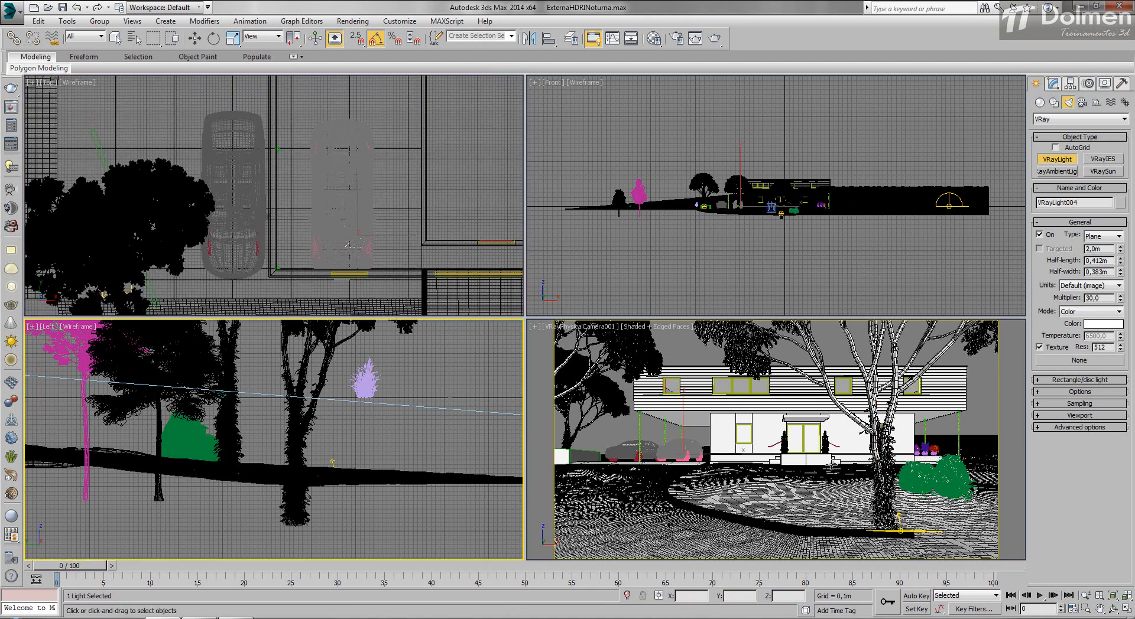
key("z")
scroll(323, 449, "down", 5)
scroll(322, 449, "down", 2)
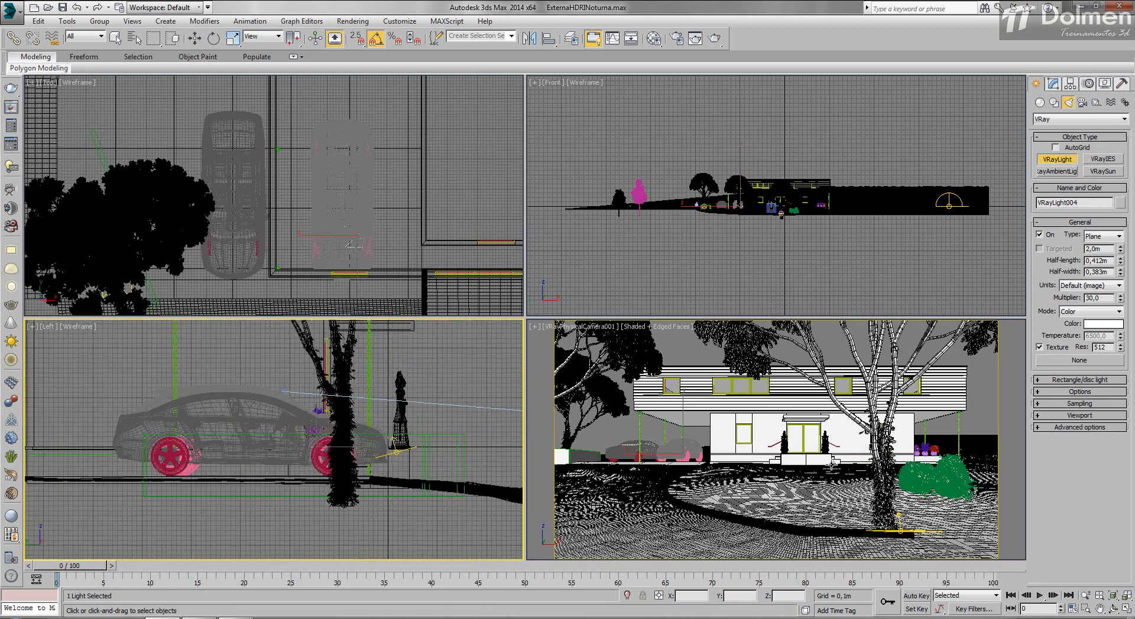
middle_click_drag(322, 449, 328, 513)
key("w")
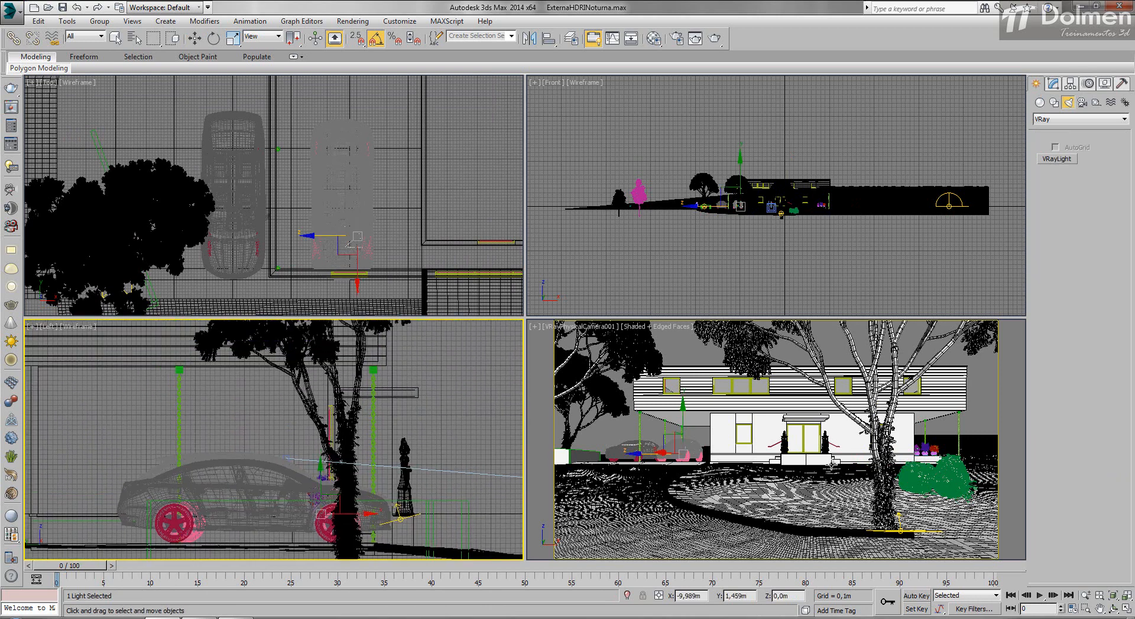
left_click_drag(327, 513, 320, 375)
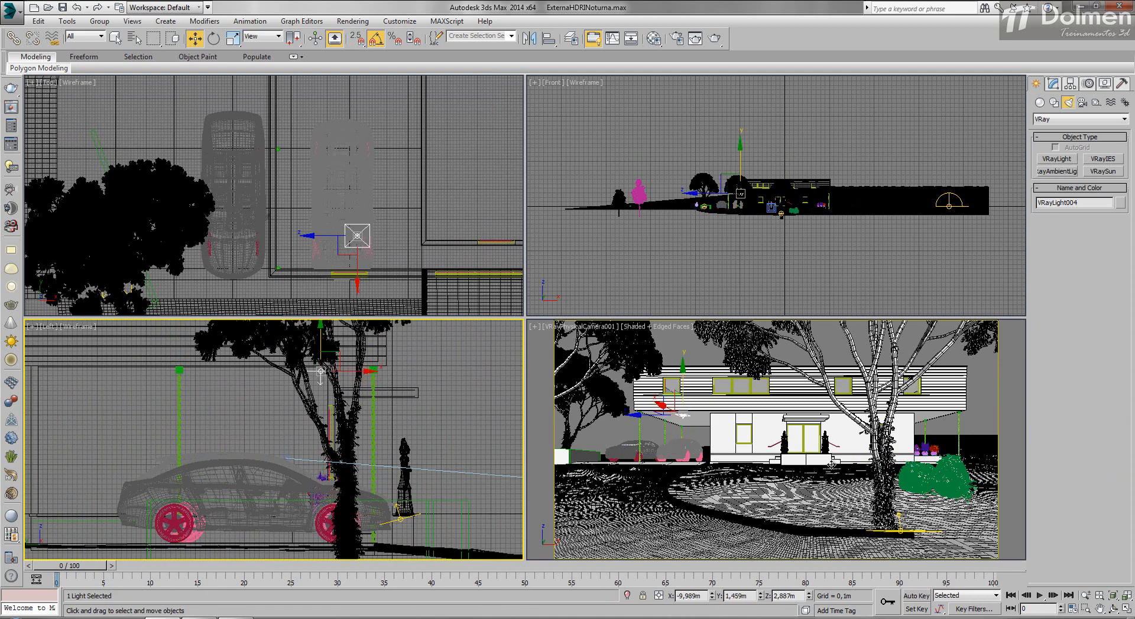
scroll(318, 358, "up", 5)
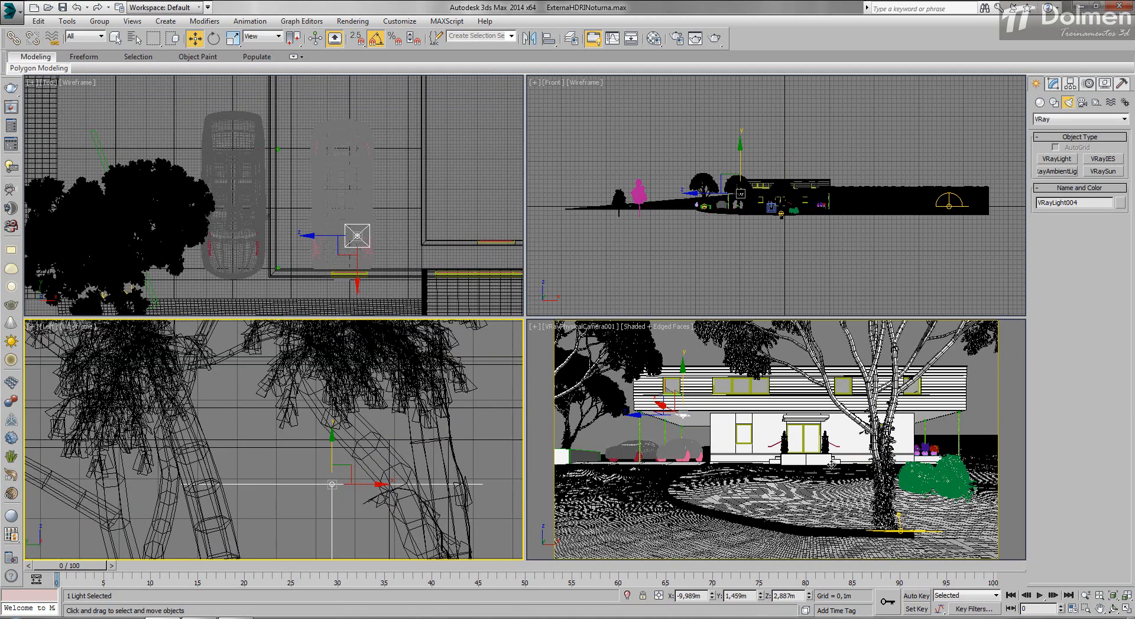
left_click_drag(331, 485, 332, 452)
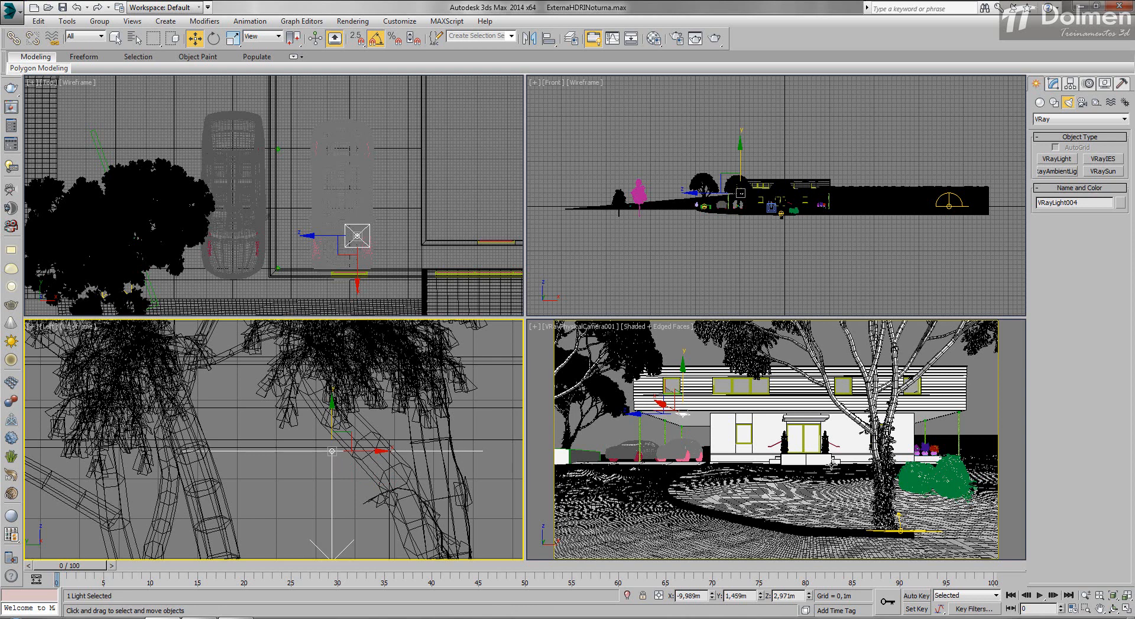
Center the carport light over the car in top view, at about X -10.2 m, Y 1.54 m.
right_click(355, 188)
scroll(356, 188, "down", 3)
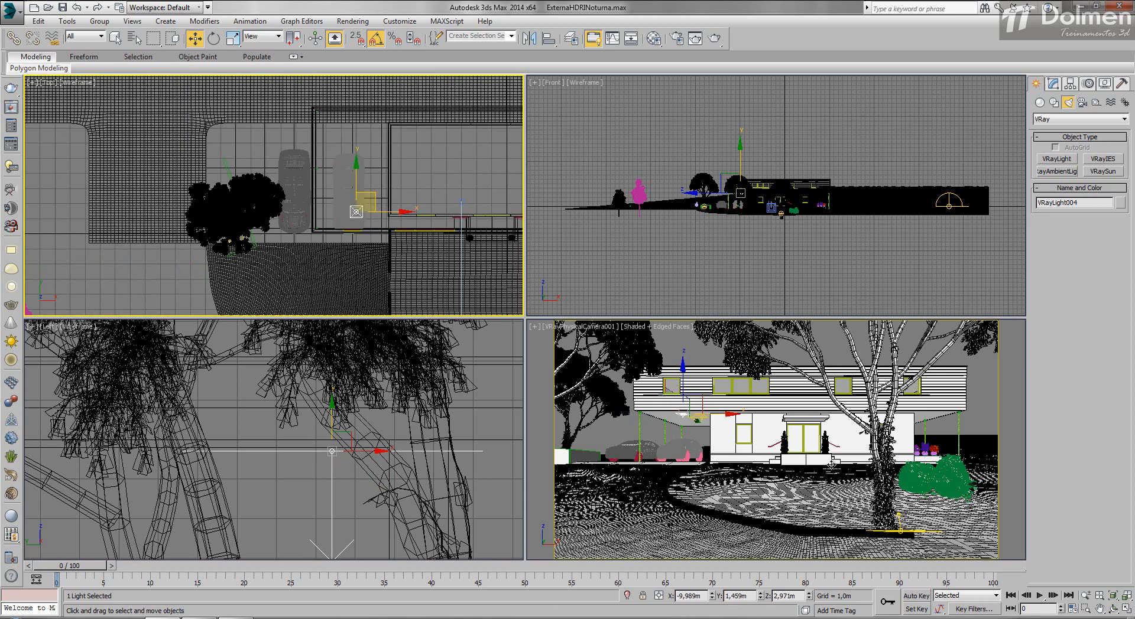
left_click_drag(369, 201, 367, 200)
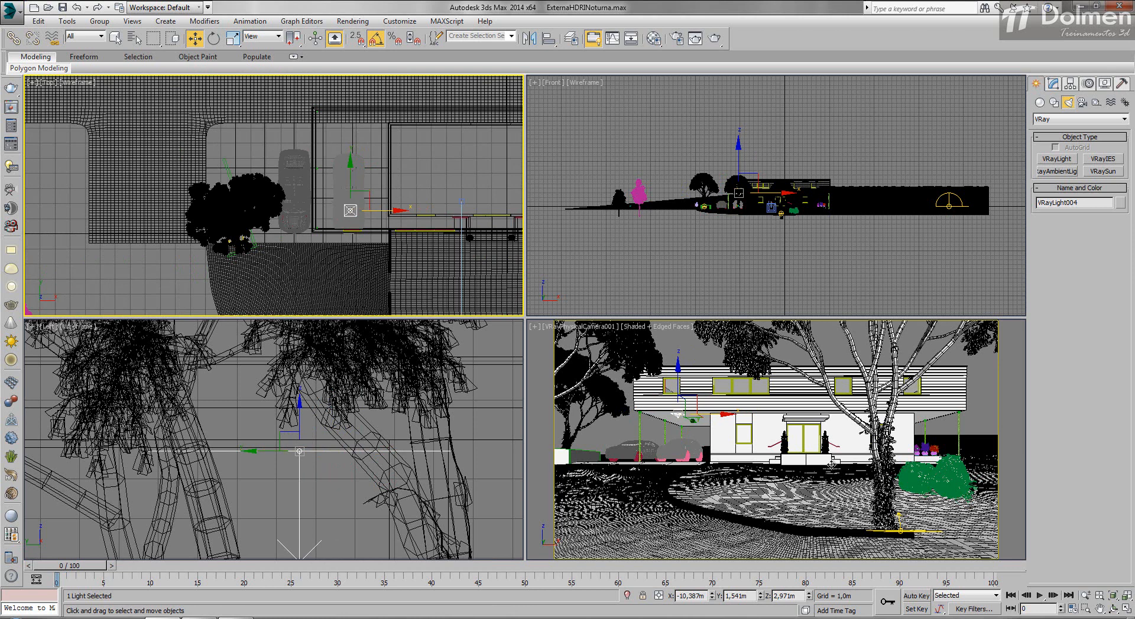
left_click_drag(379, 210, 382, 210)
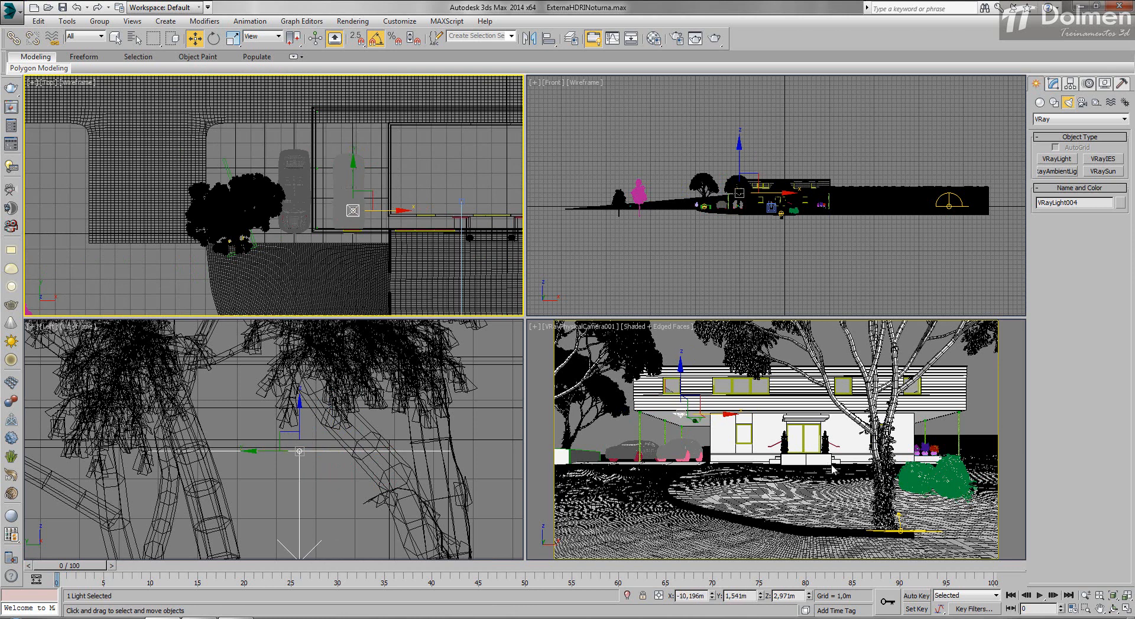
Set the carport light to Temperature mode at 3500, multiplier 15, directional 0.61 and directional preview Selected.
left_click(1053, 84)
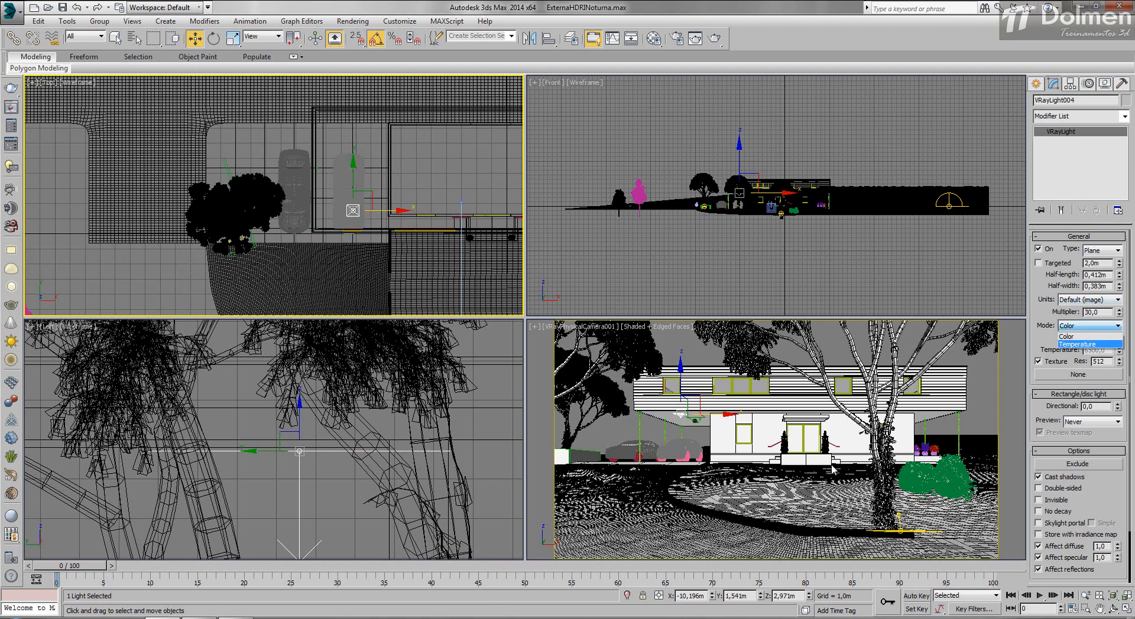
left_click(1078, 346)
double_click(1095, 350)
type("3")
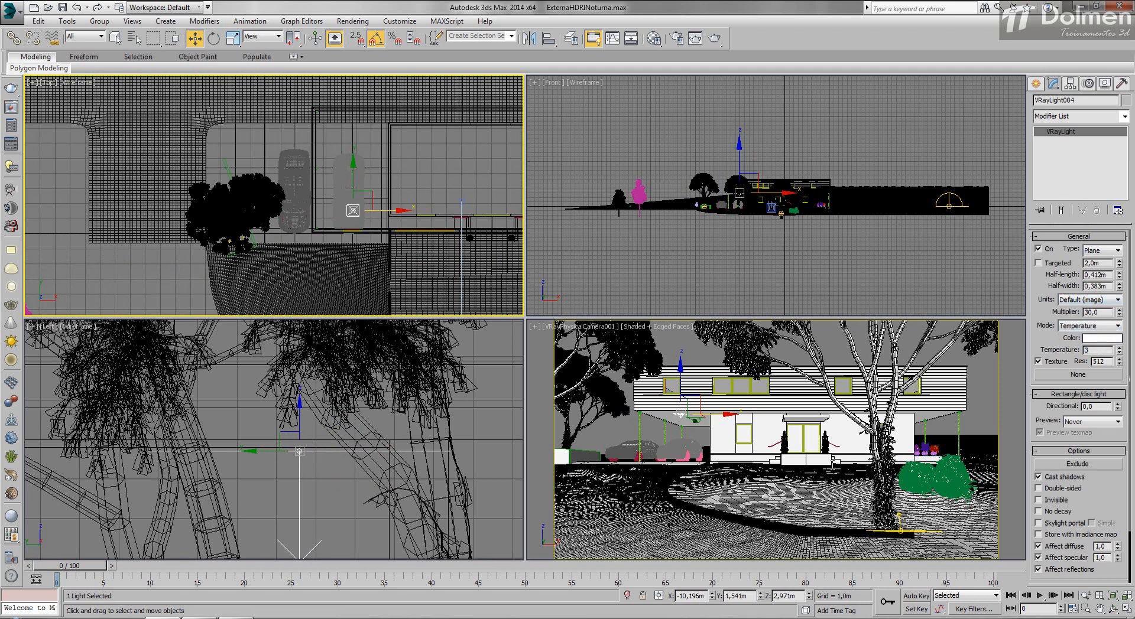
key("Return")
key("Return")
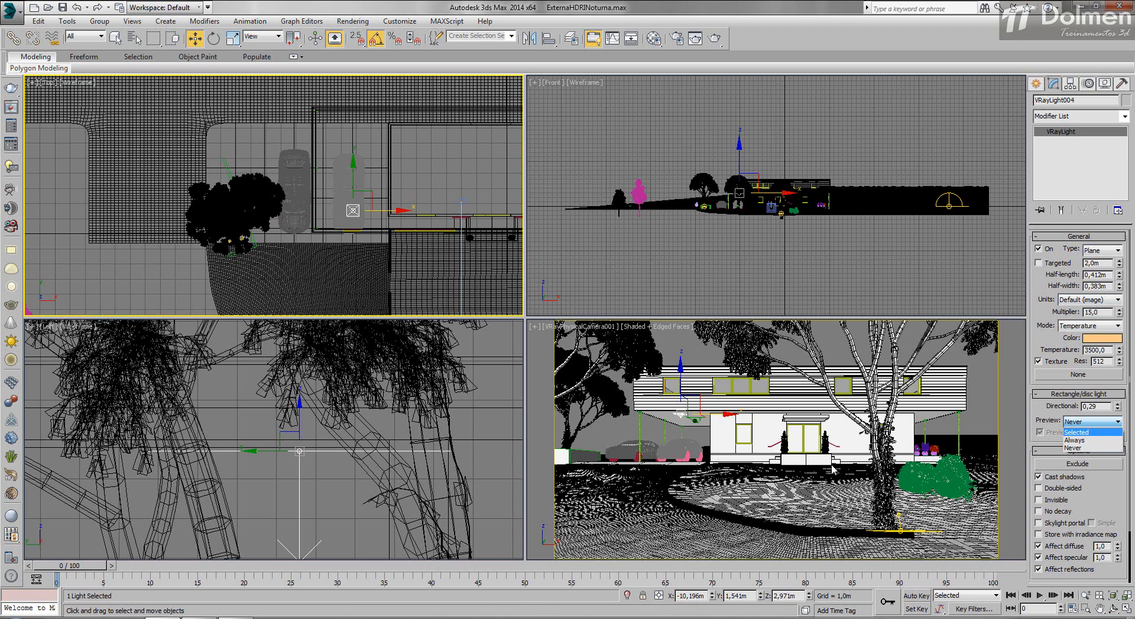
left_click(1076, 432)
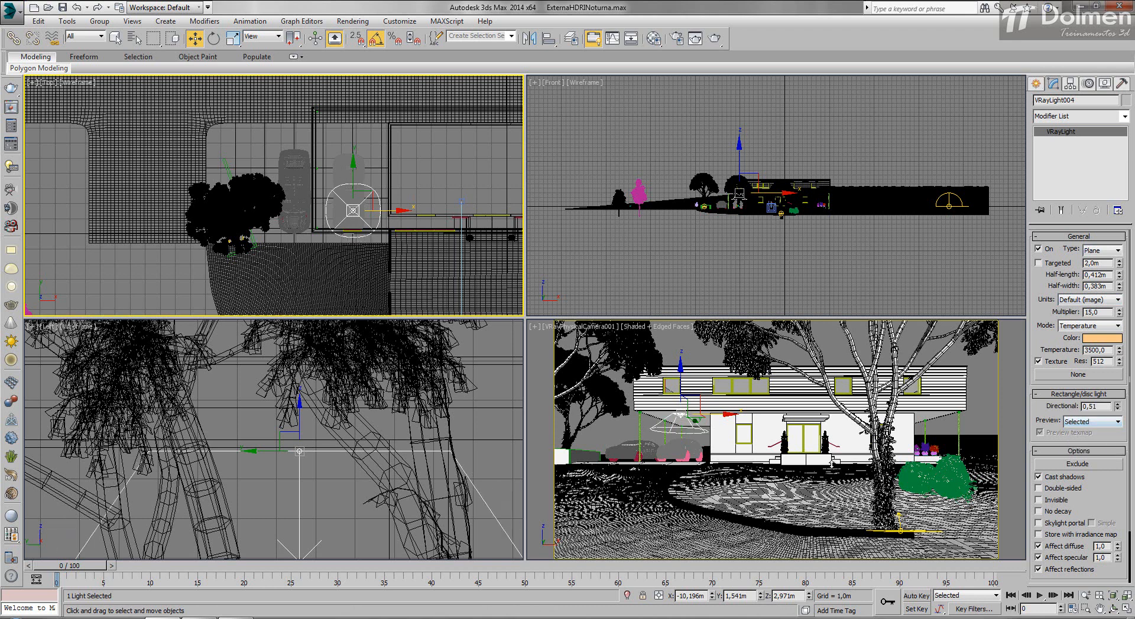
left_click_drag(832, 465, 832, 466)
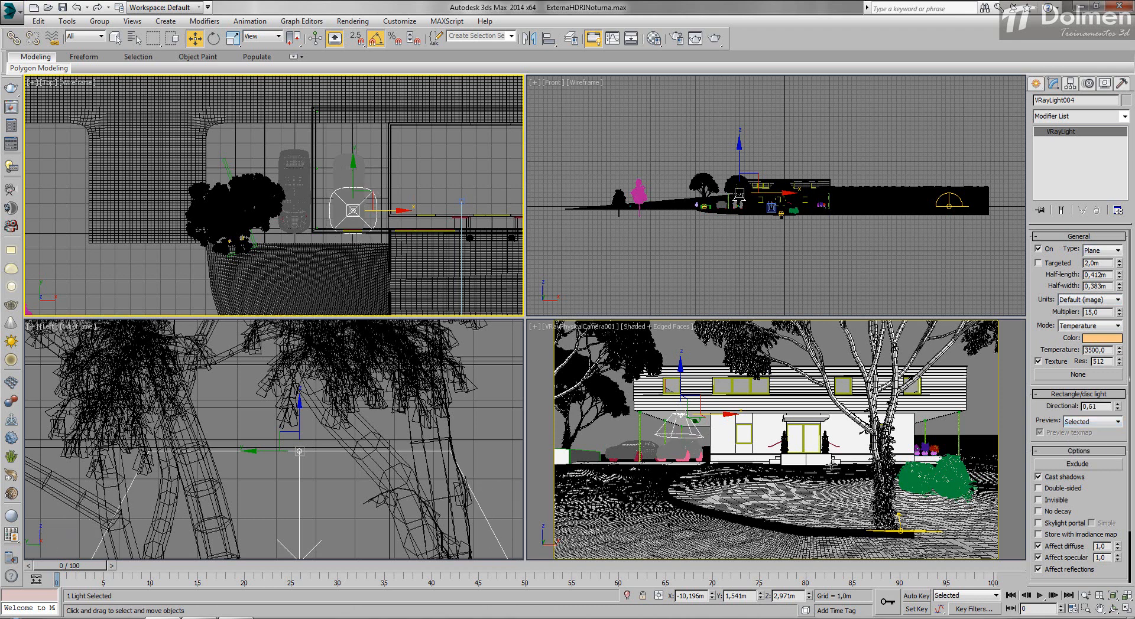
Make the carport light invisible and render a region around the carport and parked cars from the camera view.
right_click(832, 465)
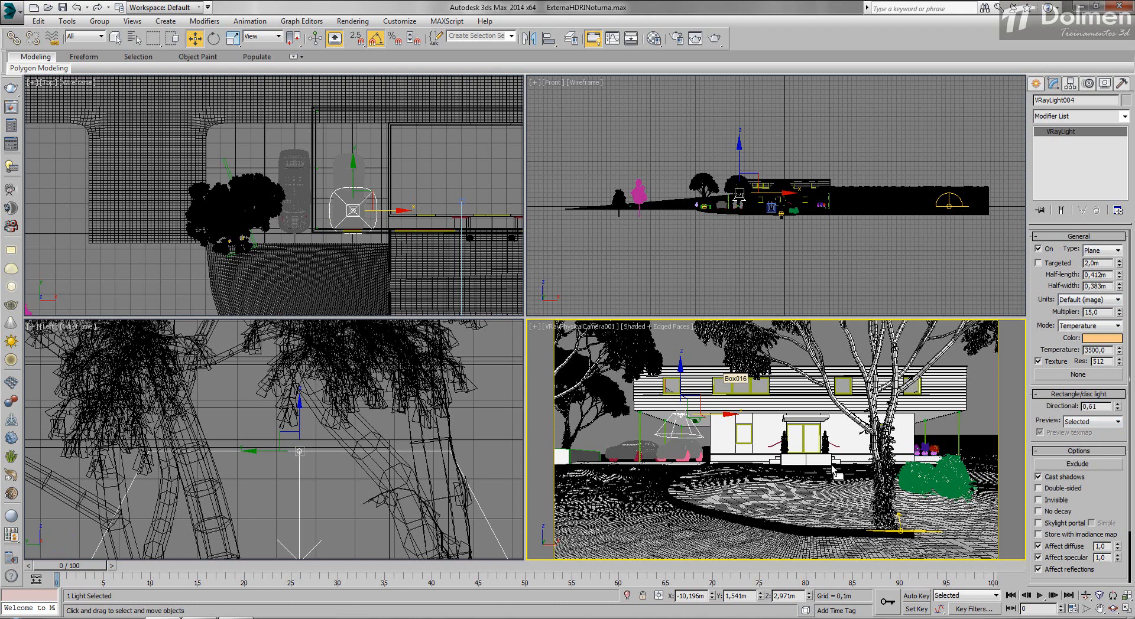
key("shift+q")
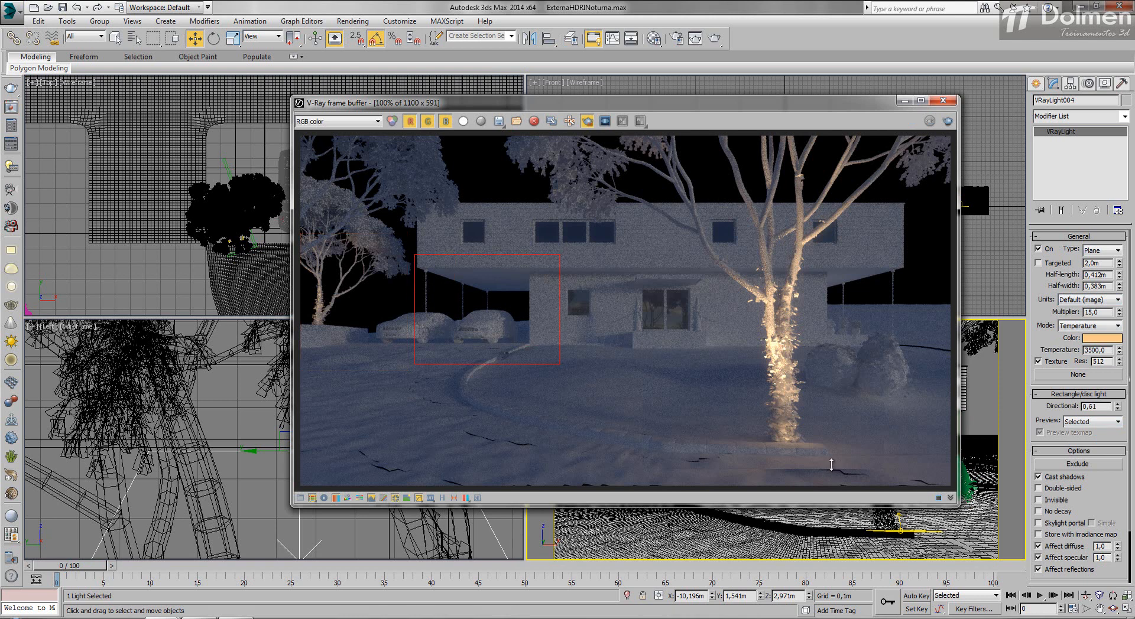
key("shift+q")
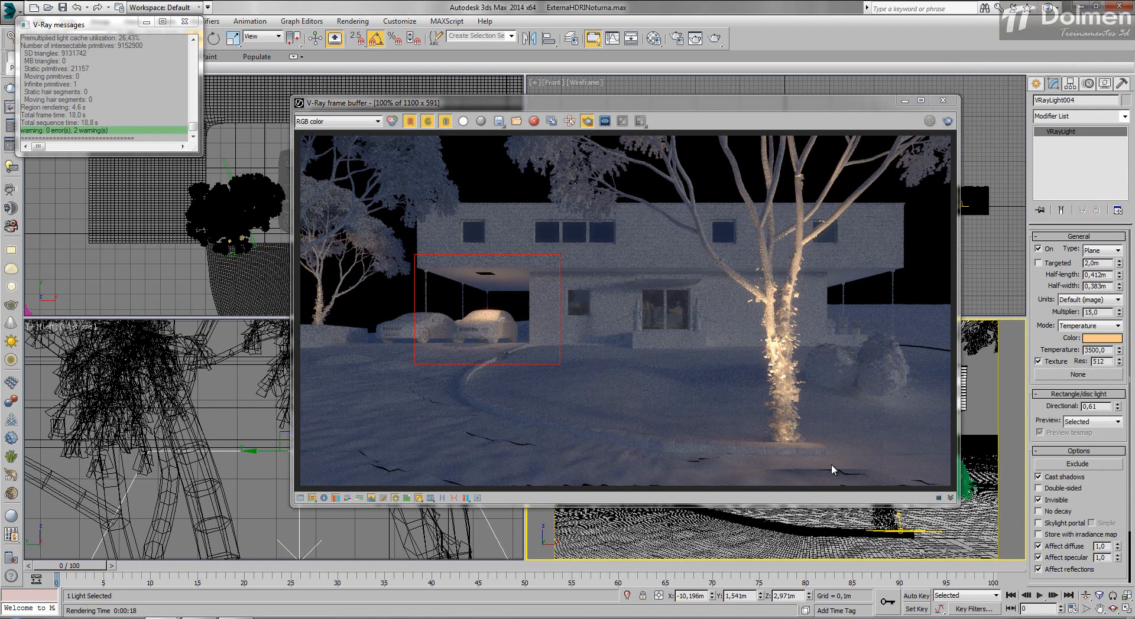
Clone the carport ceiling light into two instances in top view, spaced about 2.79 m apart along Y toward the back of the house.
key("Escape")
right_click(355, 237)
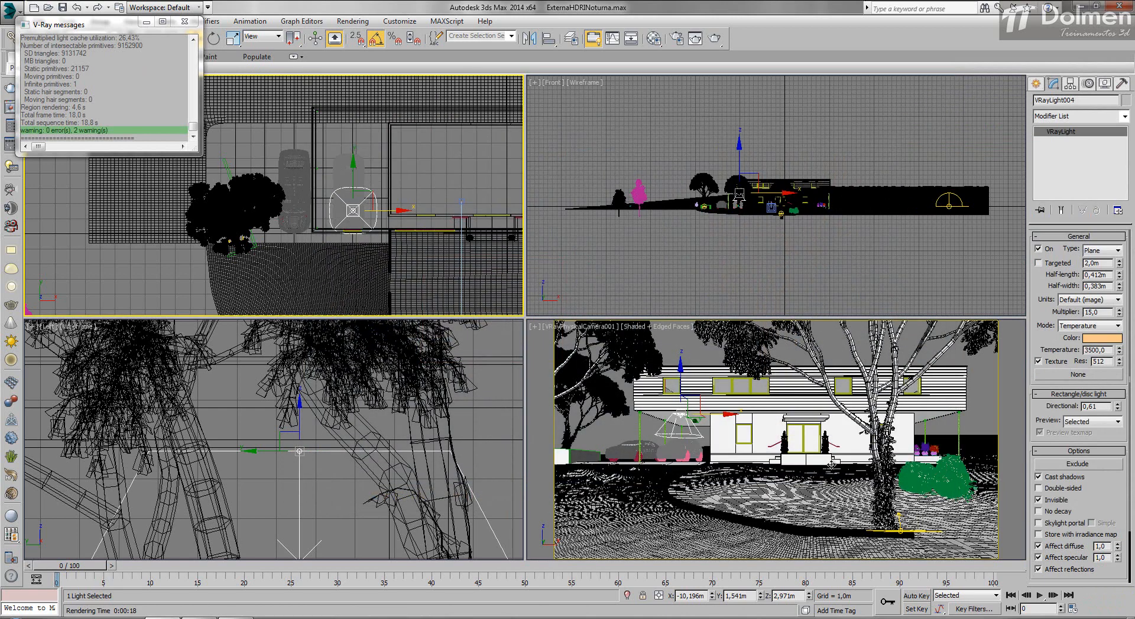
left_click_drag(353, 179, 353, 136, "shift")
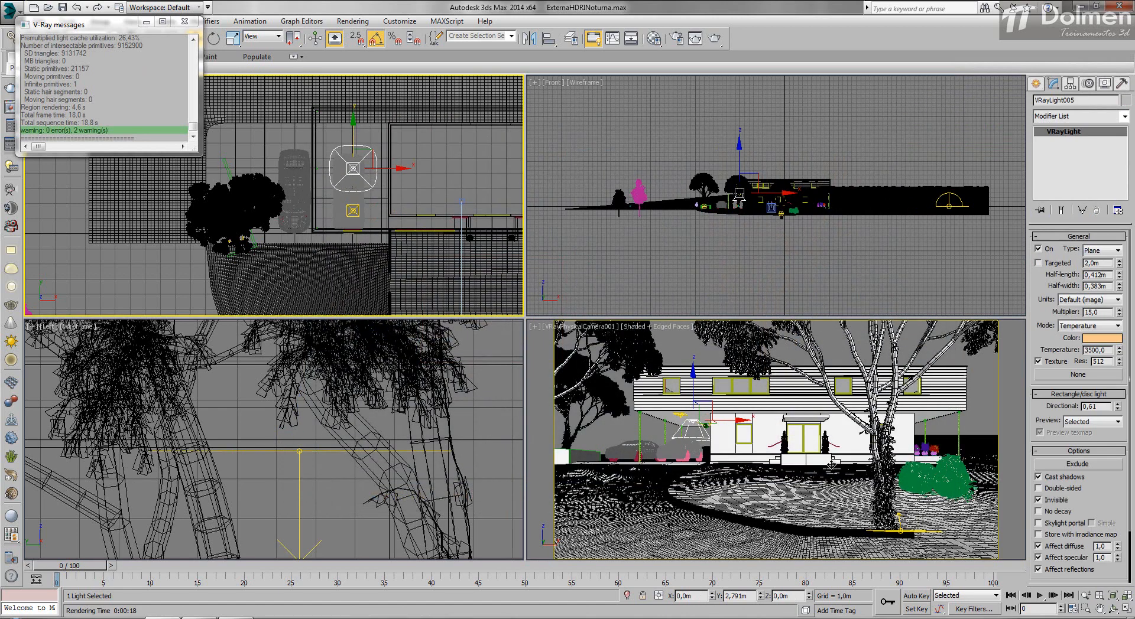
left_click_drag(832, 465, 832, 468, "shift")
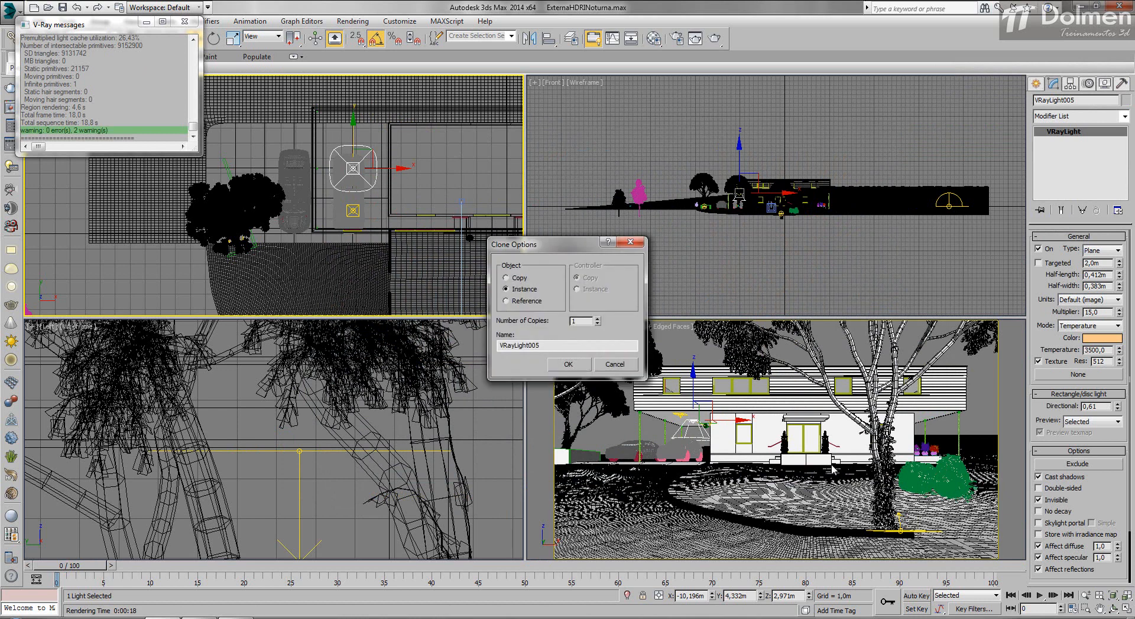
key("Return")
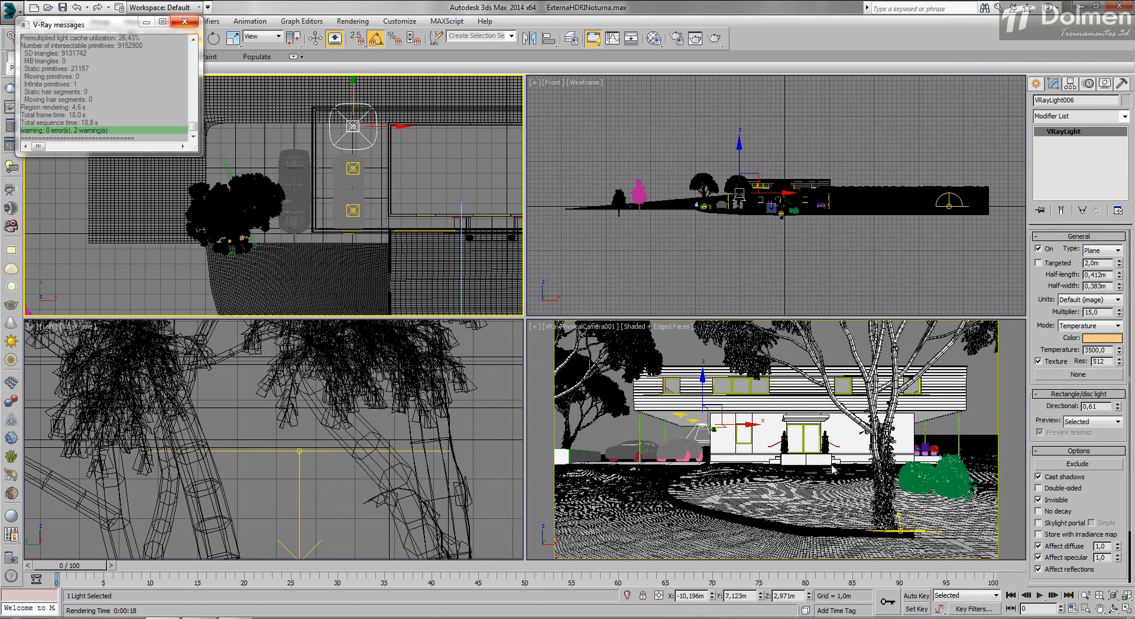
Limit selection to Lights and clone the row of three carport lights as instances under the opposite overhang, at about X 8.70 m.
left_click(185, 22)
left_click(101, 37)
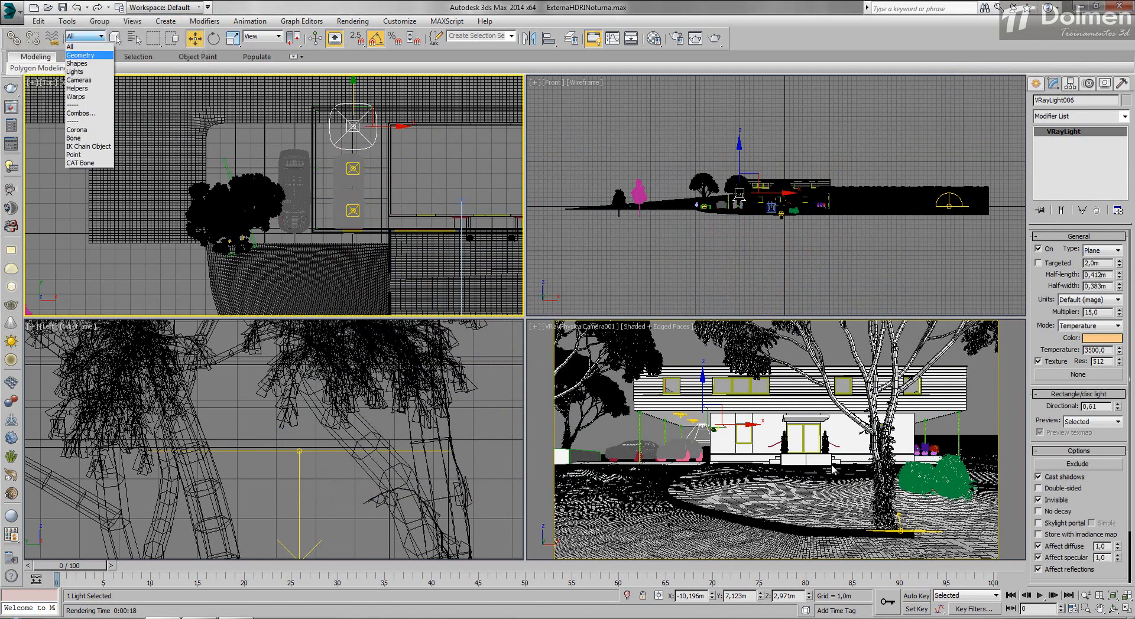
left_click(76, 72)
middle_click_drag(272, 104, 97, 126)
scroll(96, 125, "down", 2)
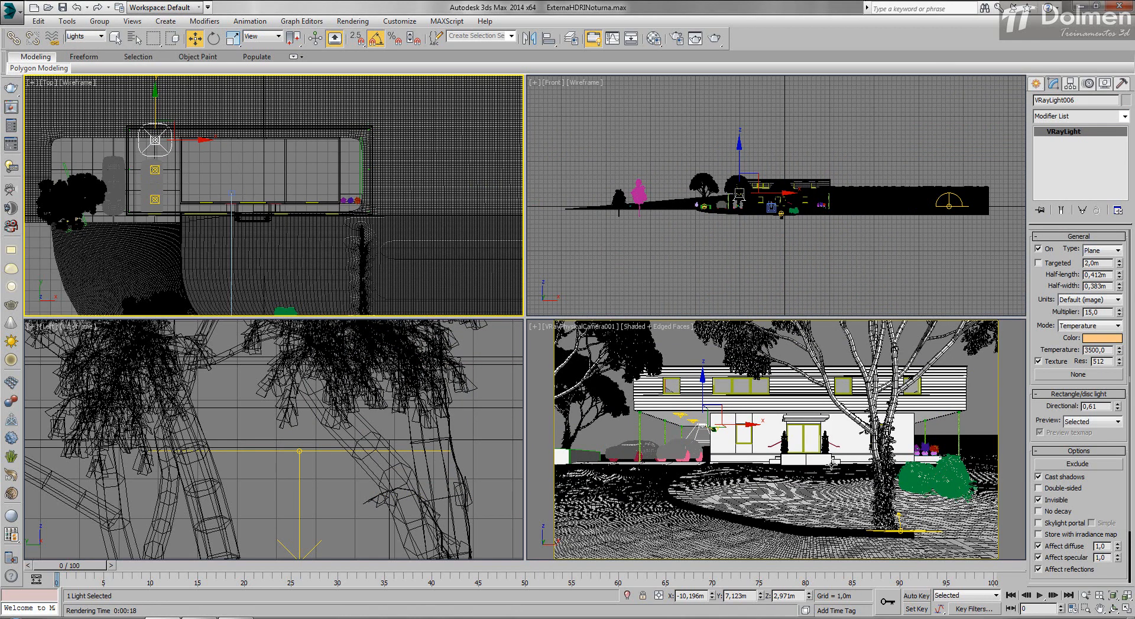
left_click_drag(120, 105, 175, 221)
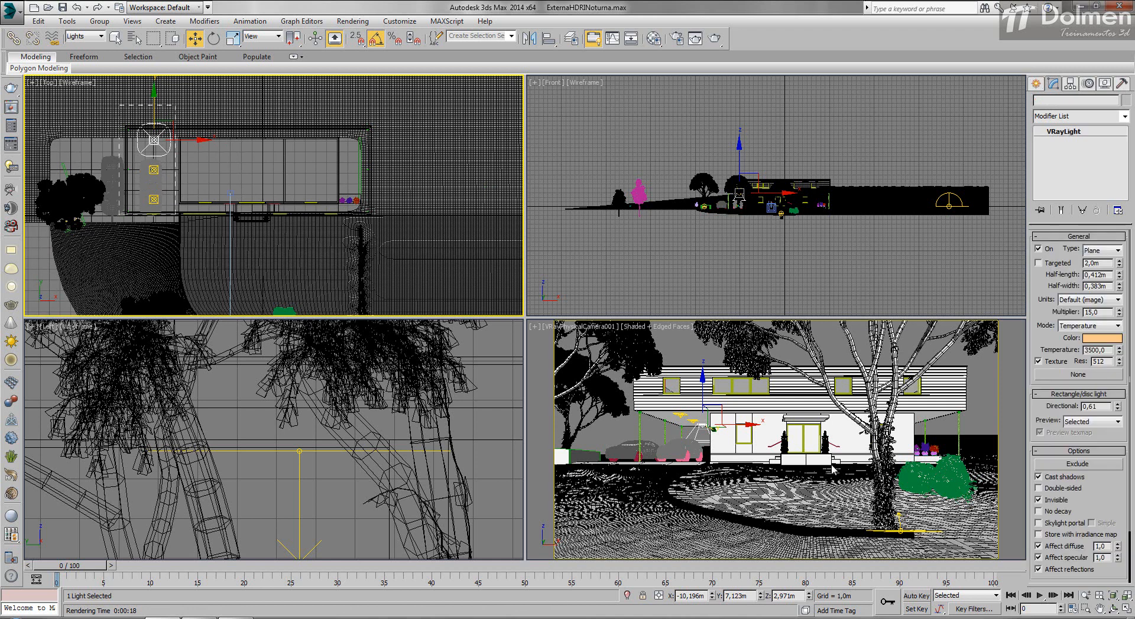
left_click_drag(184, 169, 386, 170, "shift")
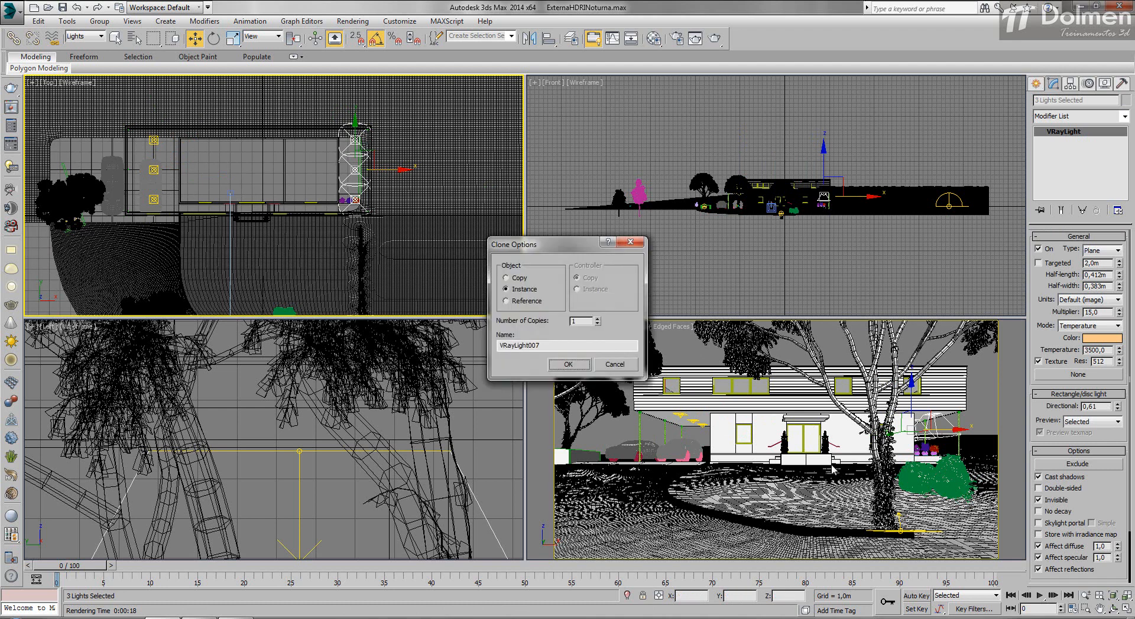
left_click(568, 365)
Clone the front light under that overhang as an instance over the main entrance, at about X -0.92 m, Y 0.49 m.
left_click(355, 200)
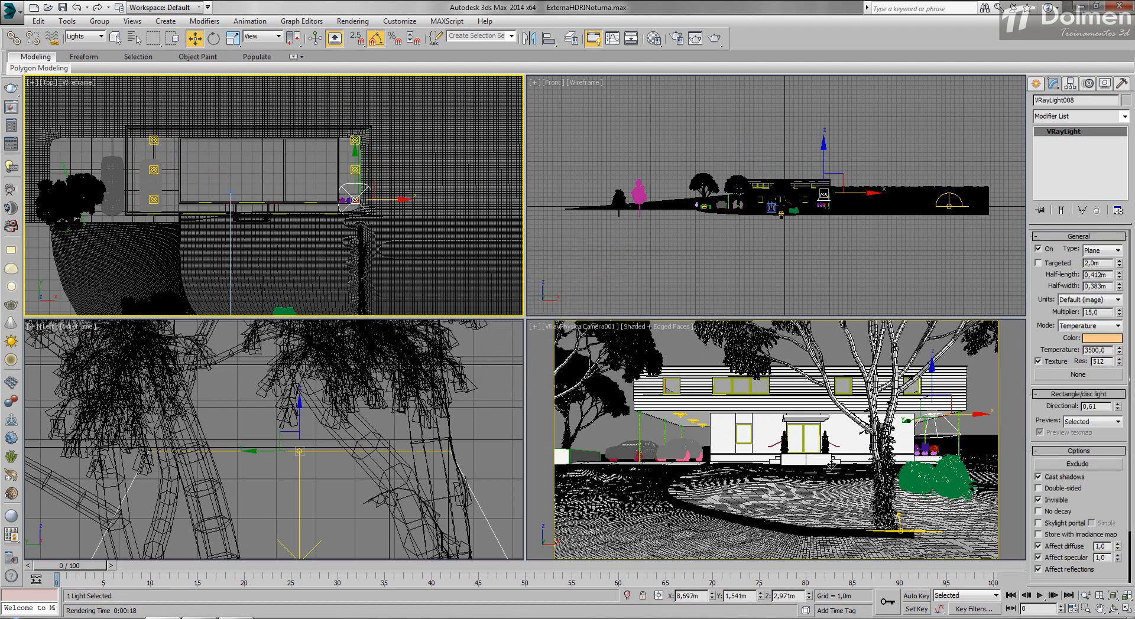
left_click(253, 210)
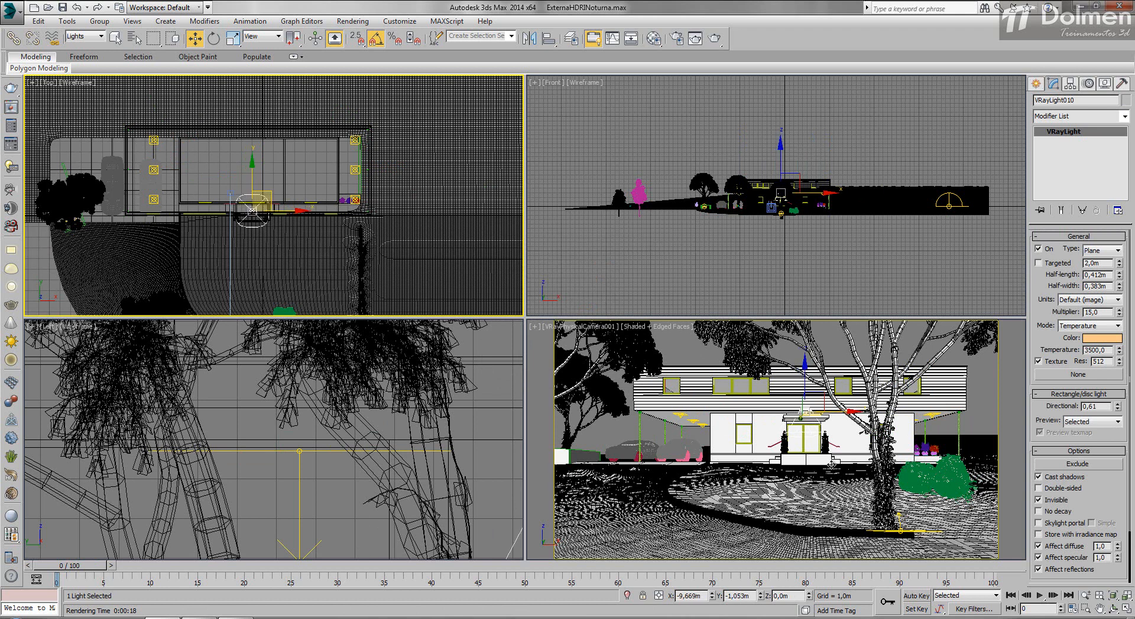
left_click_drag(253, 209, 252, 210, "shift")
left_click(568, 364)
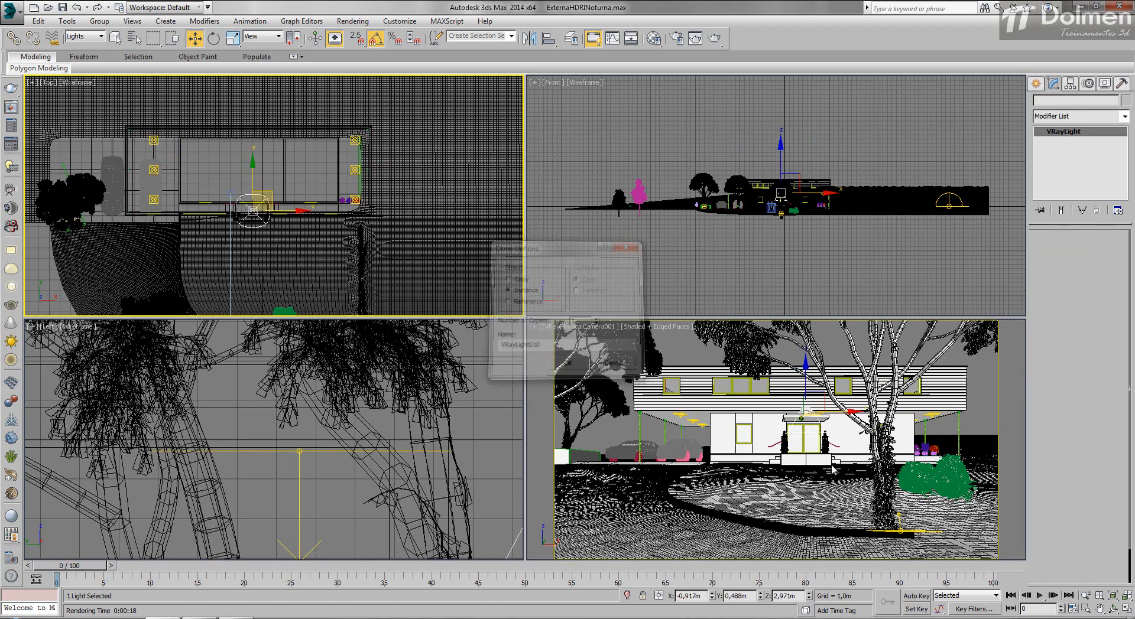
Lower the entrance light in left view to just below the entrance canopy, at about Z 2.34 m.
right_click(331, 414)
key("z")
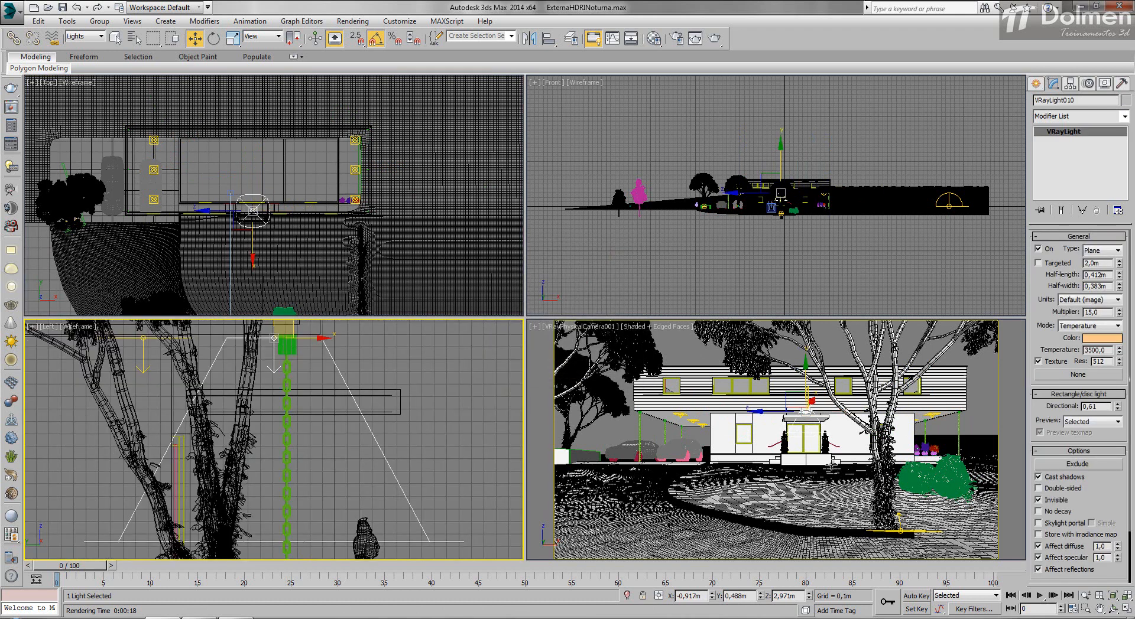
middle_click_drag(295, 379, 304, 397)
left_click_drag(282, 334, 282, 414)
Center the entrance light between the two potted plants in top view, at about X -1.10 m, Y 0.18 m.
right_click(302, 254)
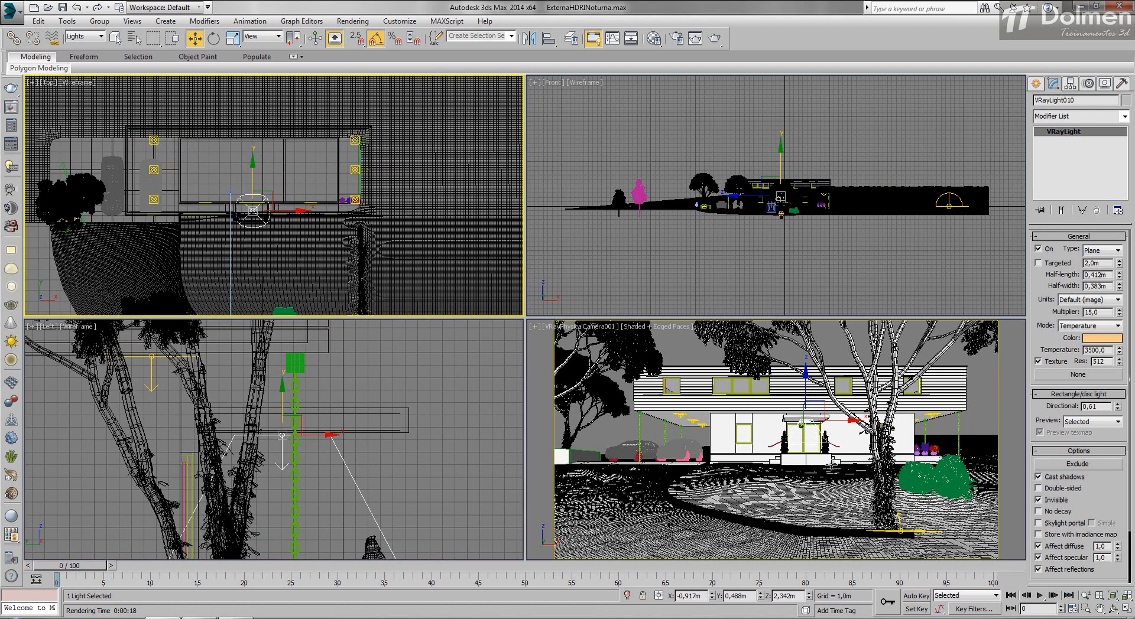
scroll(241, 187, "up", 6)
middle_click_drag(241, 187, 284, 94)
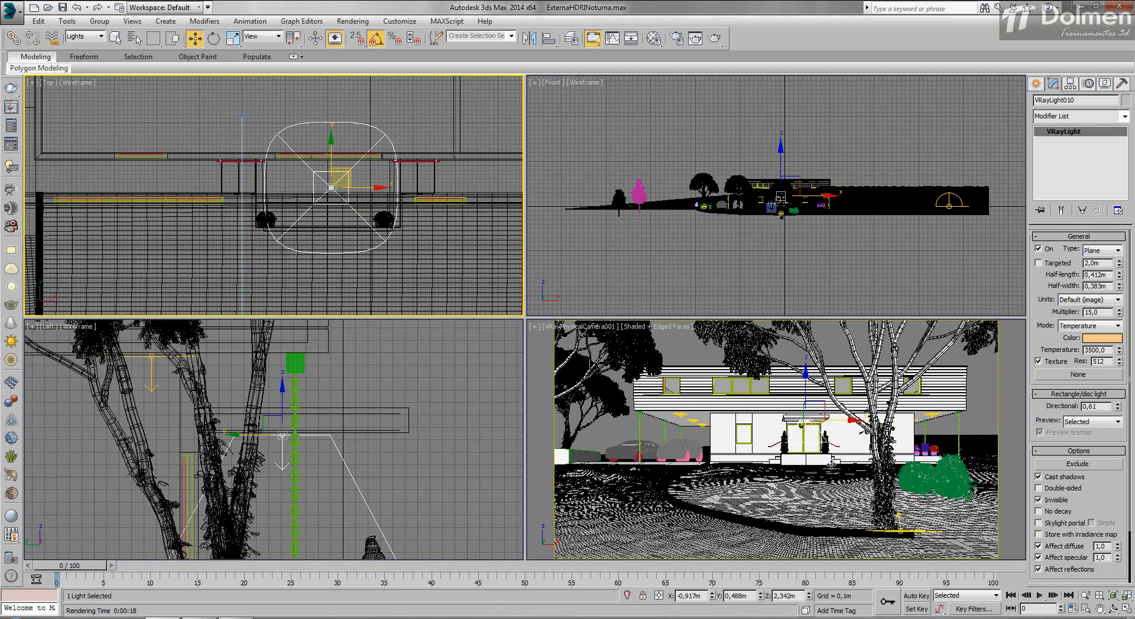
left_click_drag(341, 178, 332, 190)
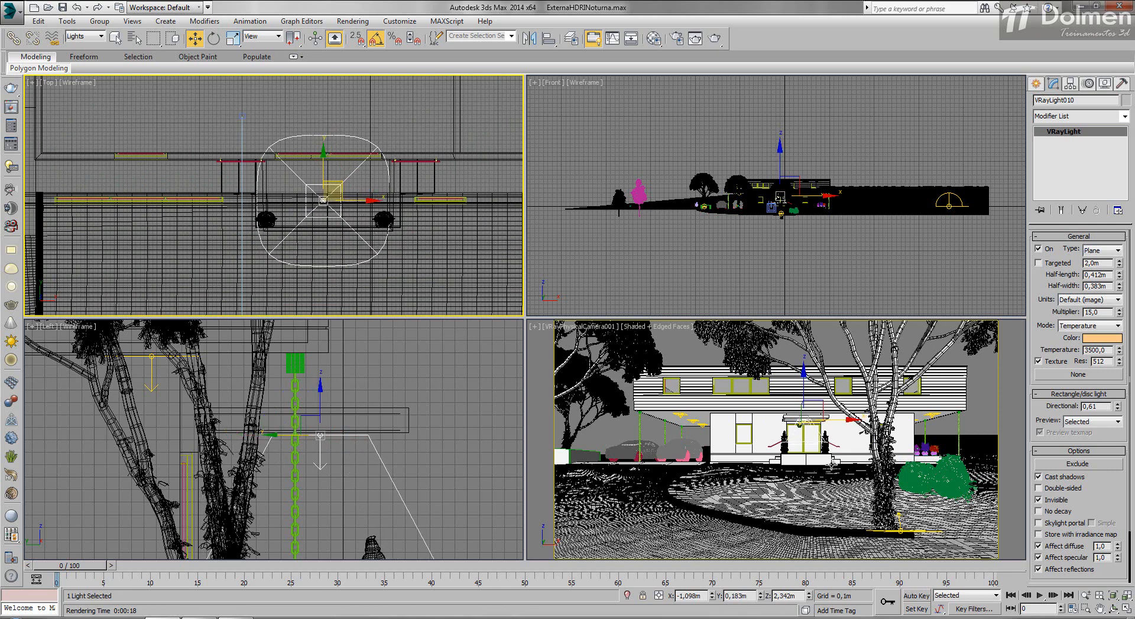
Render the full camera view to check the overhang and entrance lights, and close the render windows.
key("shift+q")
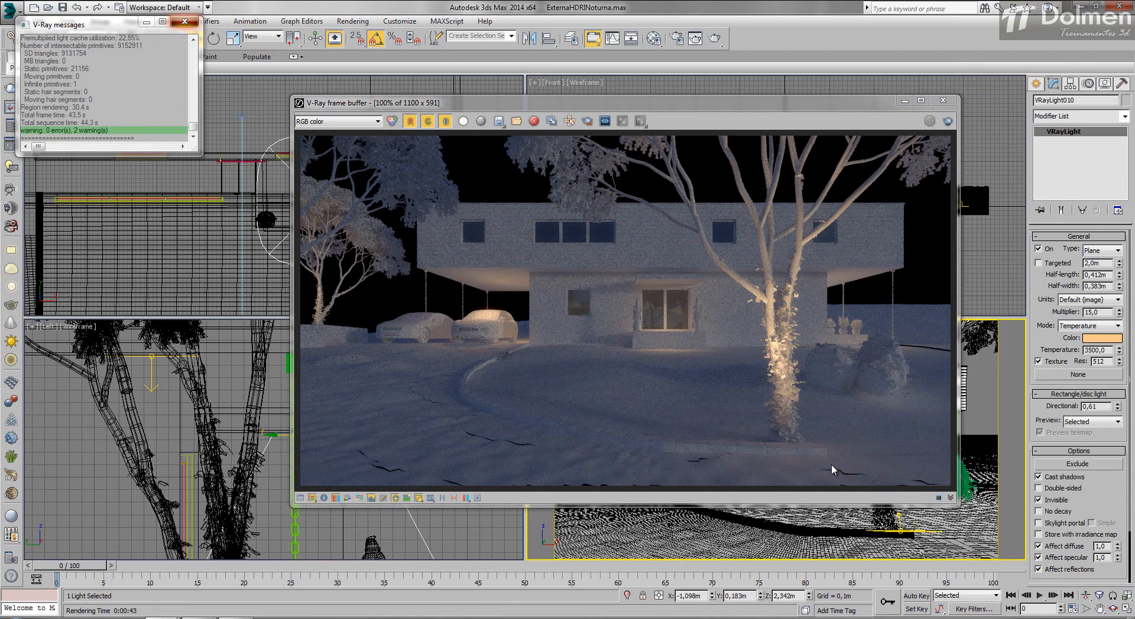
key("Escape")
key("Escape")
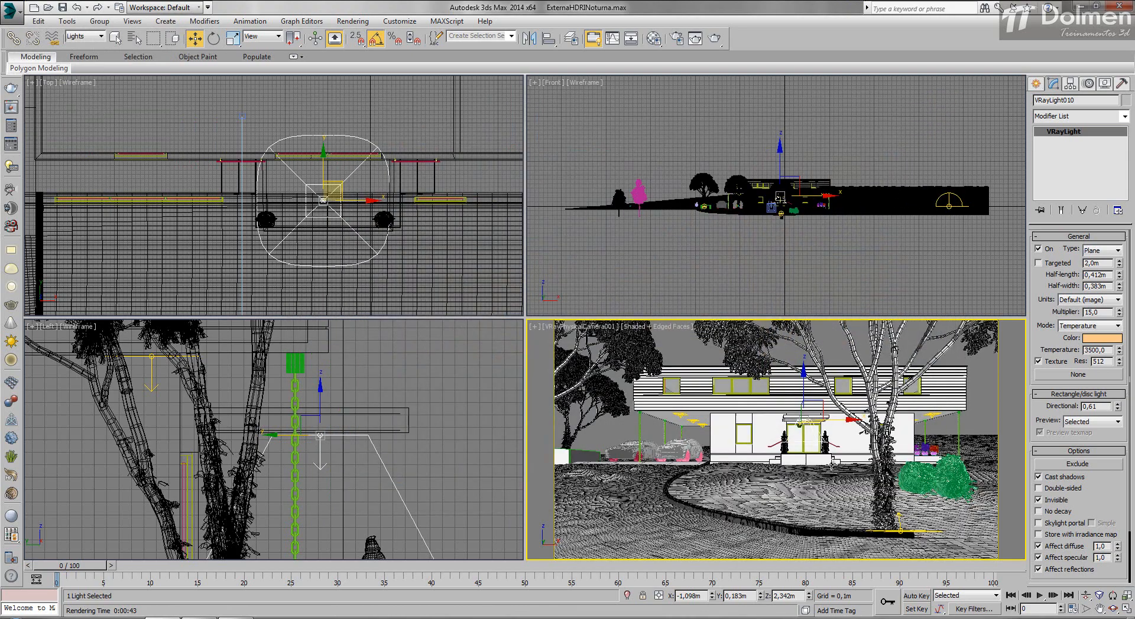
Clone the rearmost carport light as an independent copy toward the front of the carport, at about X -10.16 m, Y 2.34 m.
middle_click_drag(324, 161, 334, 176)
scroll(336, 176, "down", 3)
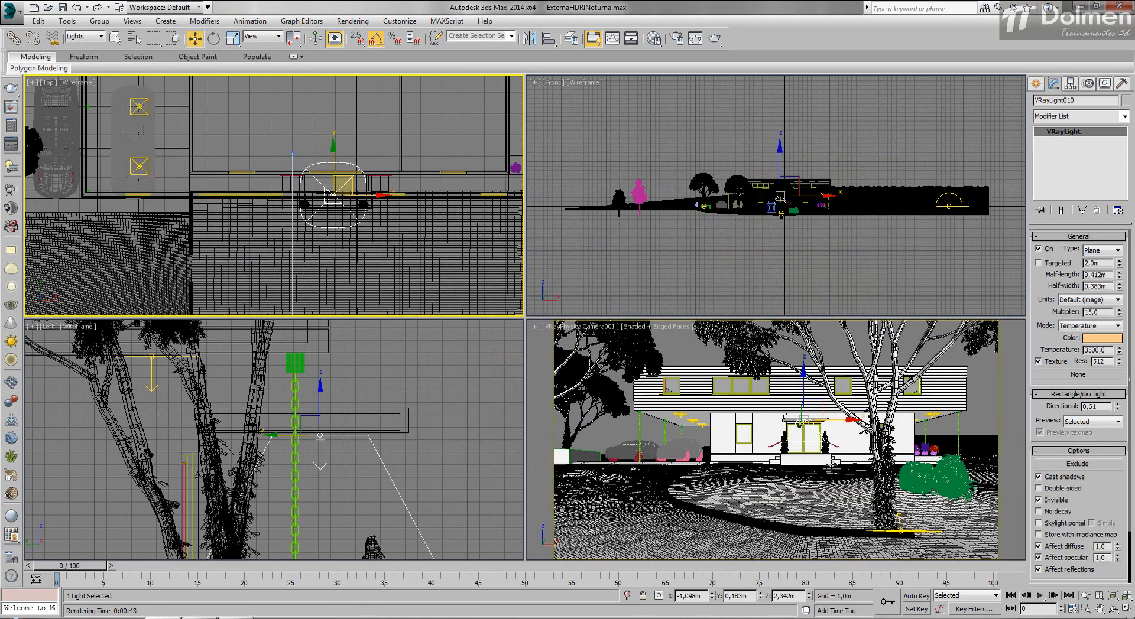
scroll(238, 173, "up", 5)
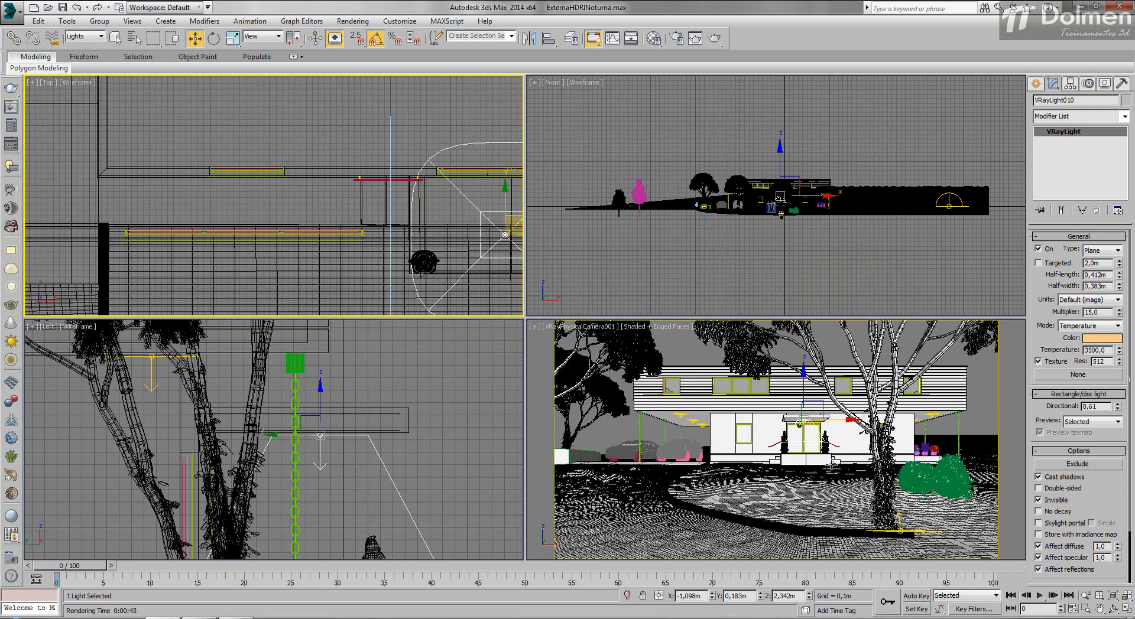
scroll(831, 465, "down", 5)
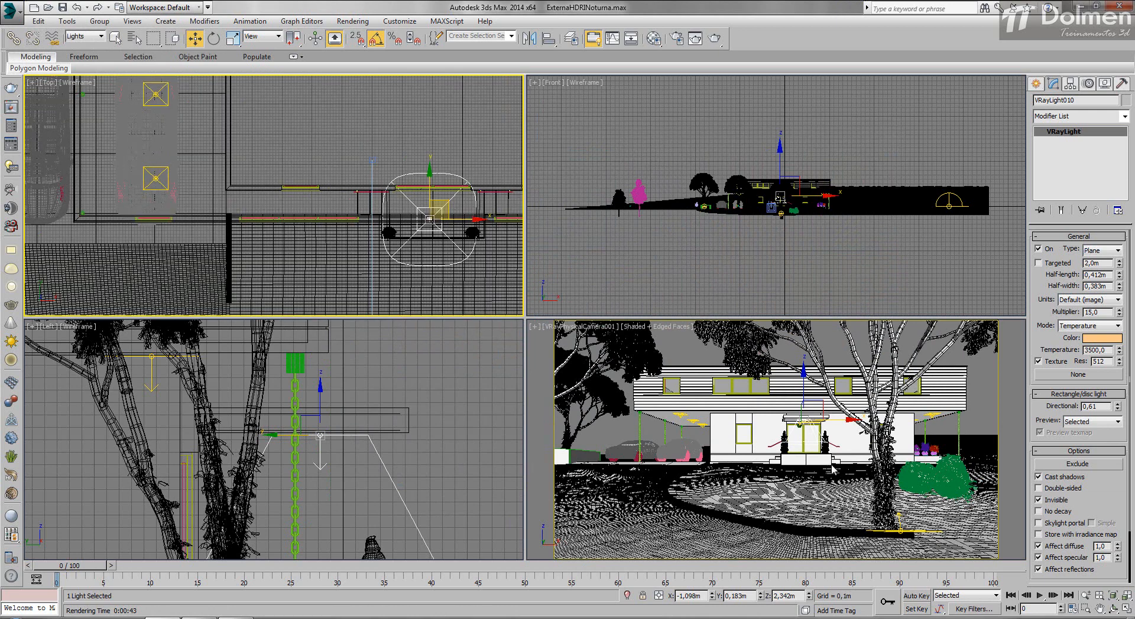
left_click(213, 110)
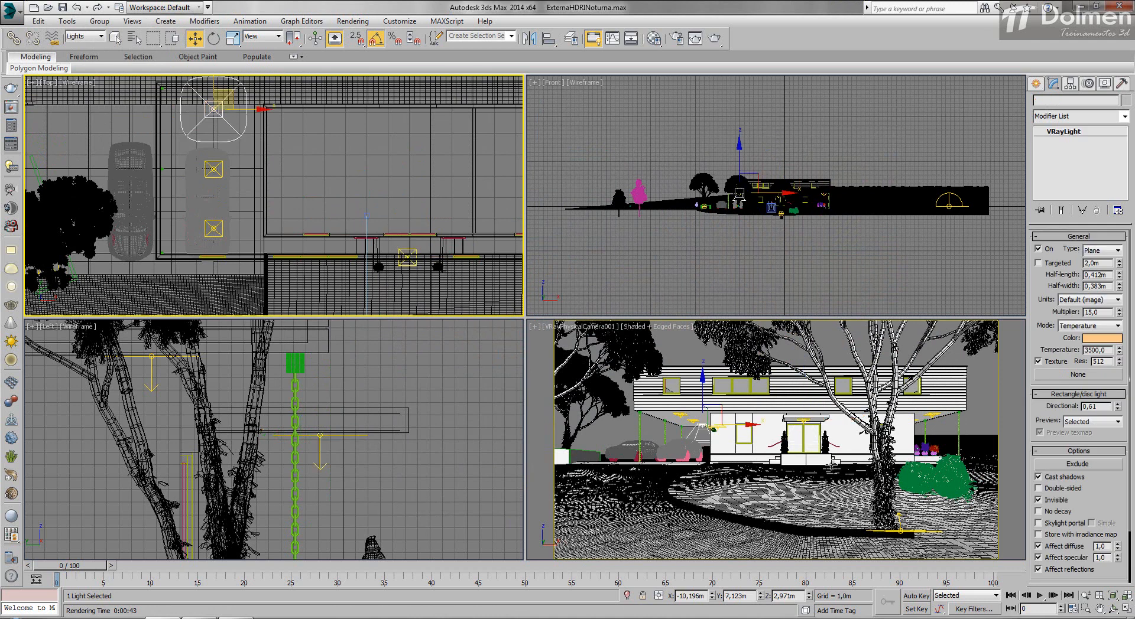
mouse_move(217, 105)
left_mouse_down("shift")
mouse_move(314, 190)
mouse_move(218, 206)
left_mouse_up("shift")
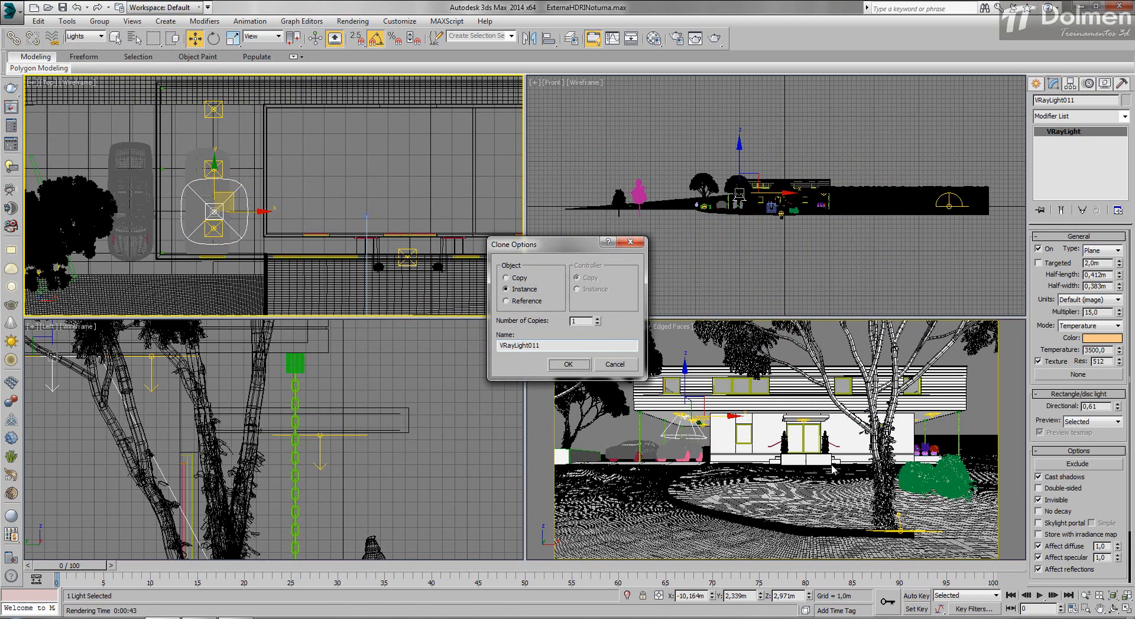
key("Return")
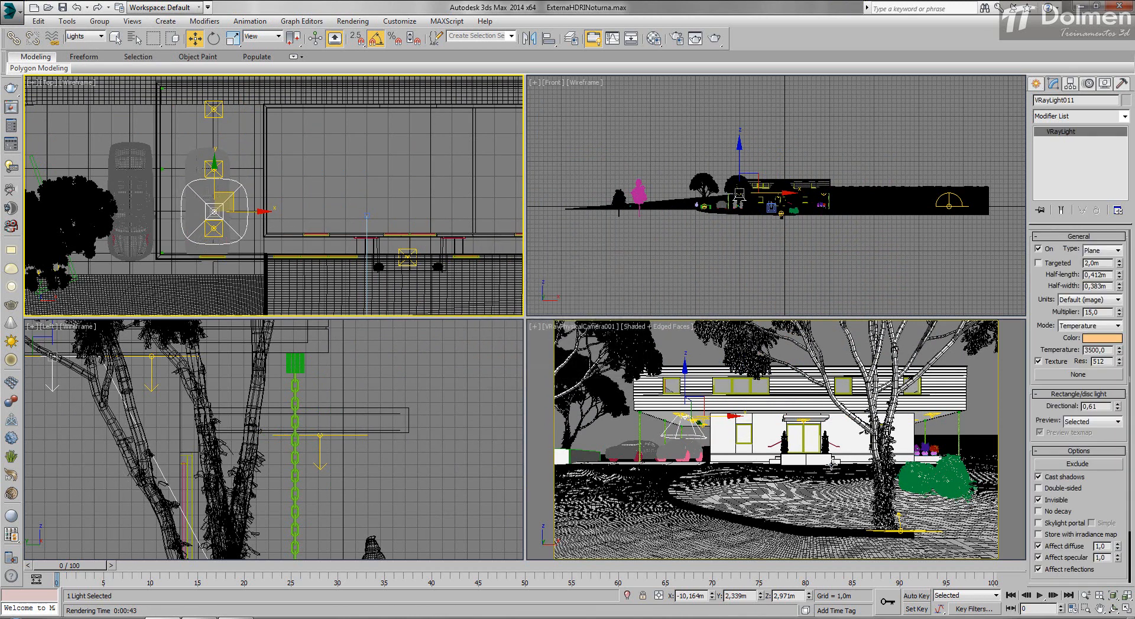
Set the copied light's half-length to 0.959 m and half-width to 0.689 m, and shift it to about X -10.44 m, Y 2.31 m.
left_click_drag(1119, 275, 1119, 257)
left_click_drag(832, 468, 831, 469)
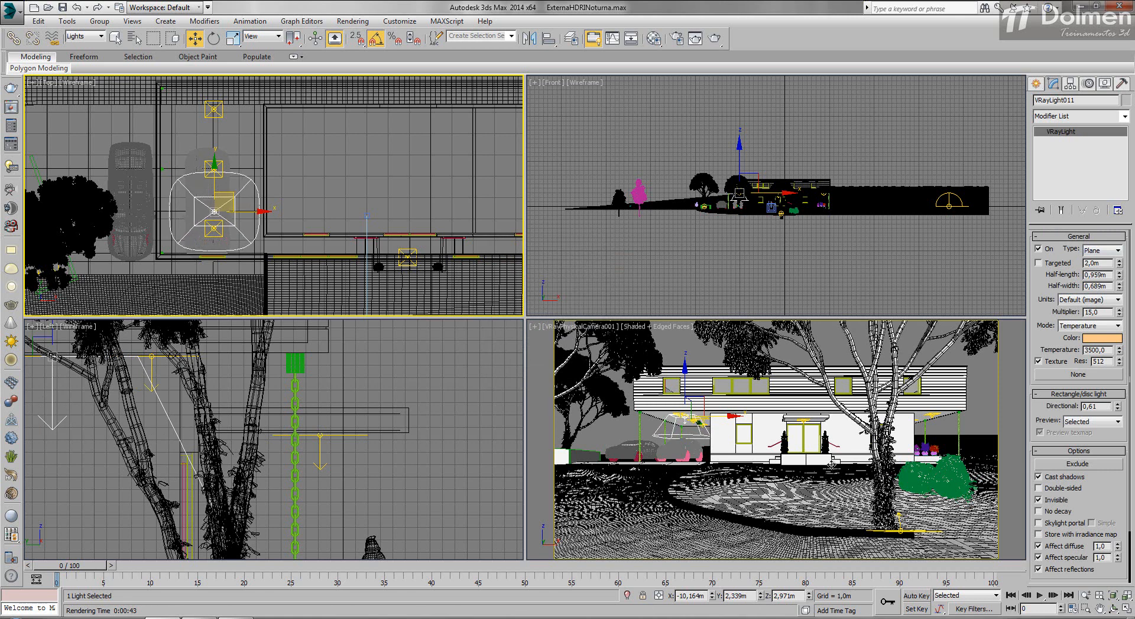
left_click_drag(224, 202, 219, 203)
Raise the enlarged plane light in left view into the upper-floor room above the carport, at about Z 5.88 m.
right_click(731, 228)
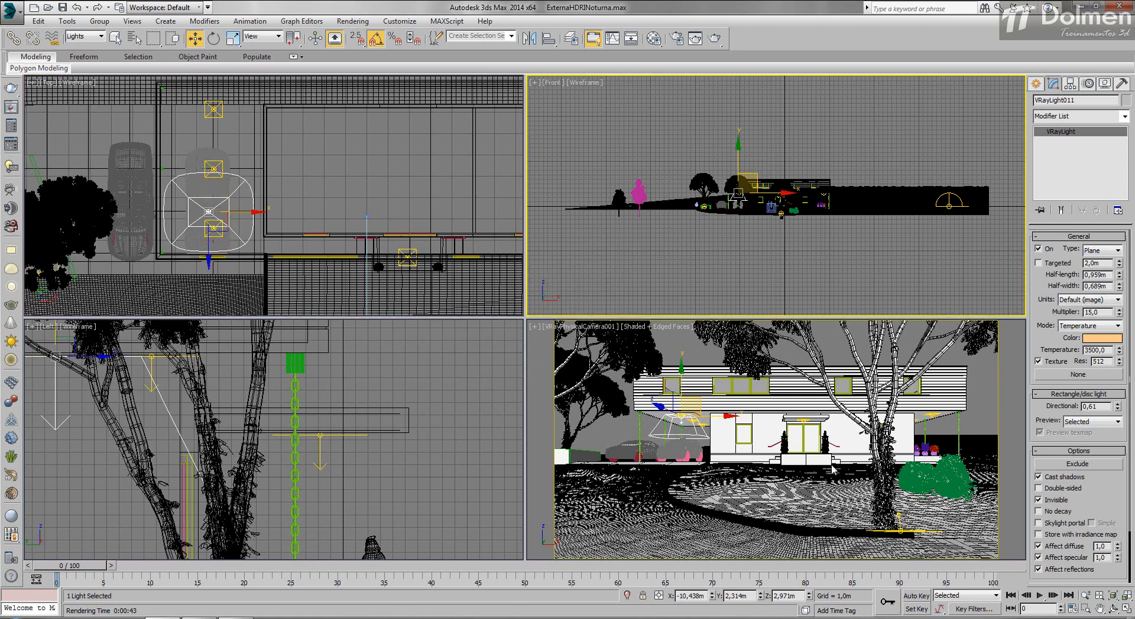
middle_click_drag(56, 367, 245, 494)
scroll(244, 494, "down", 5)
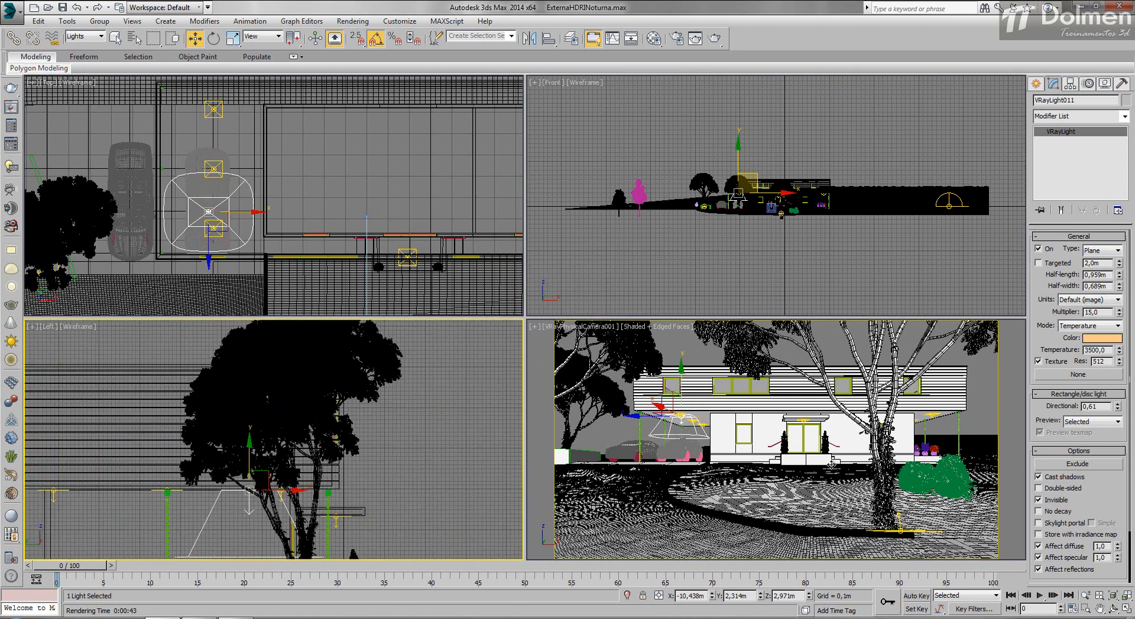
left_click_drag(250, 461, 250, 342)
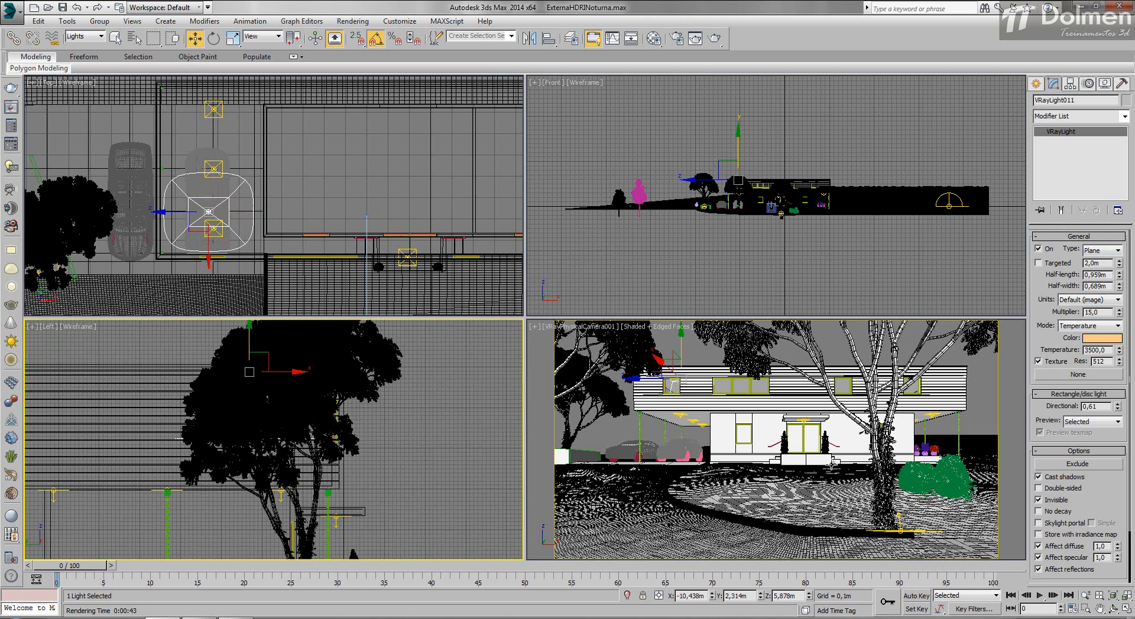
right_click(736, 228)
key("z")
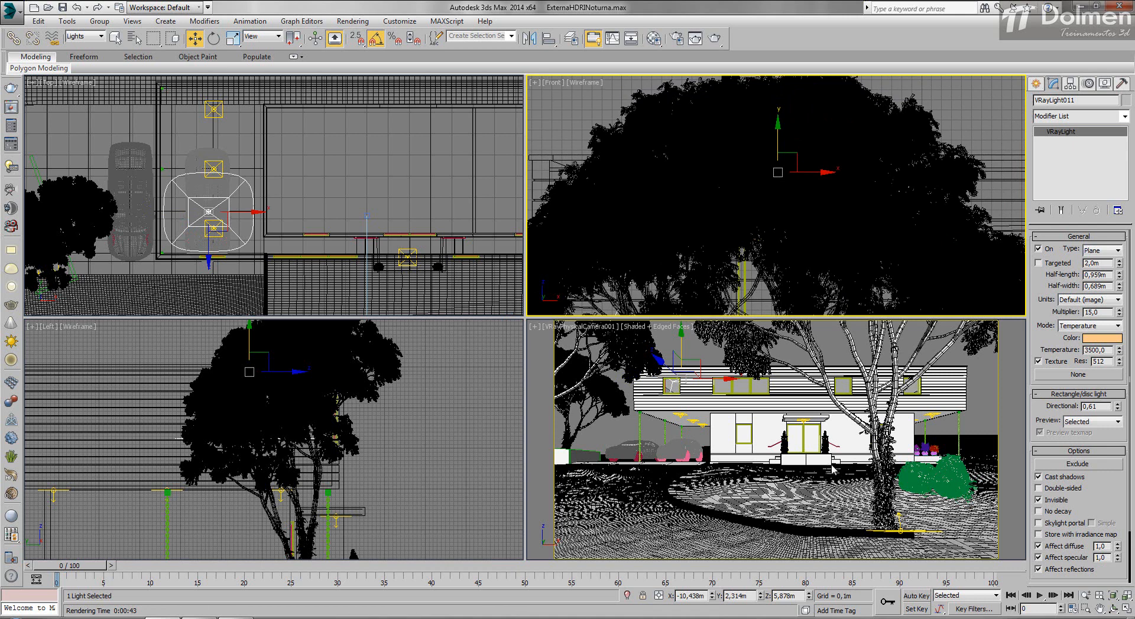
Render a region around the upper-floor window above the carport, examine the window up close and close the frame buffer.
right_click(832, 467)
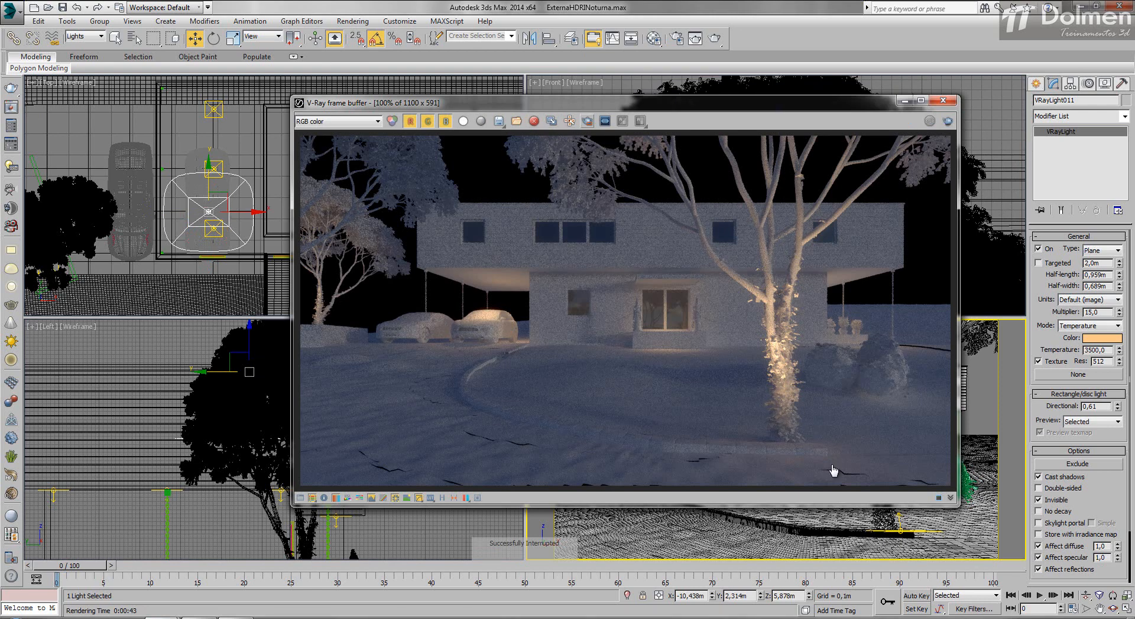
left_click(587, 121)
left_click_drag(402, 188, 527, 270)
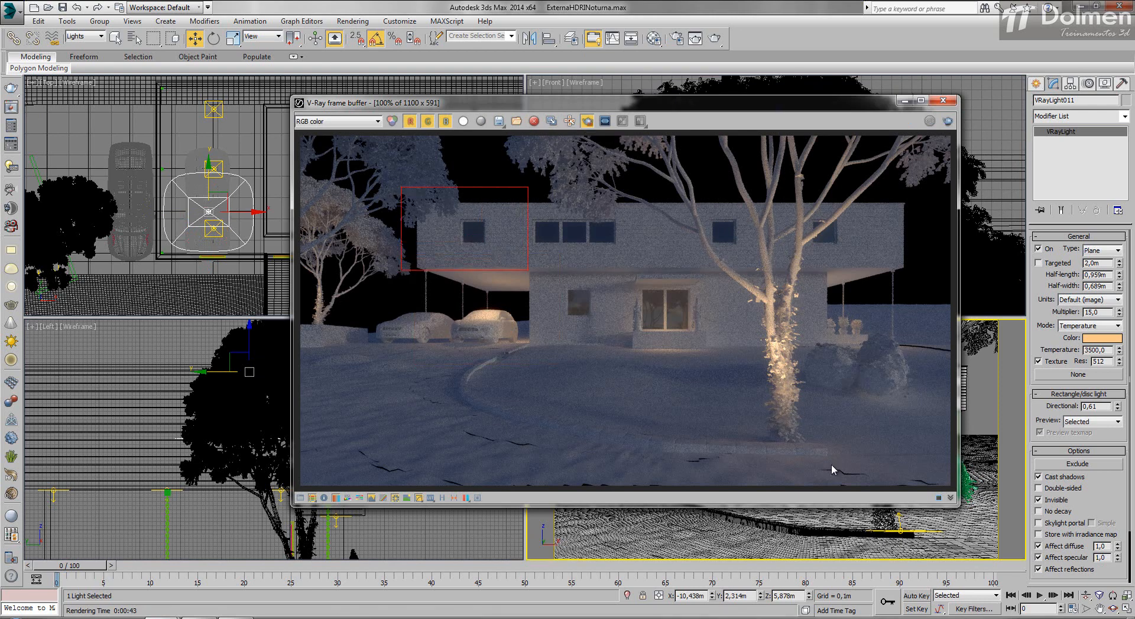
key("shift+q")
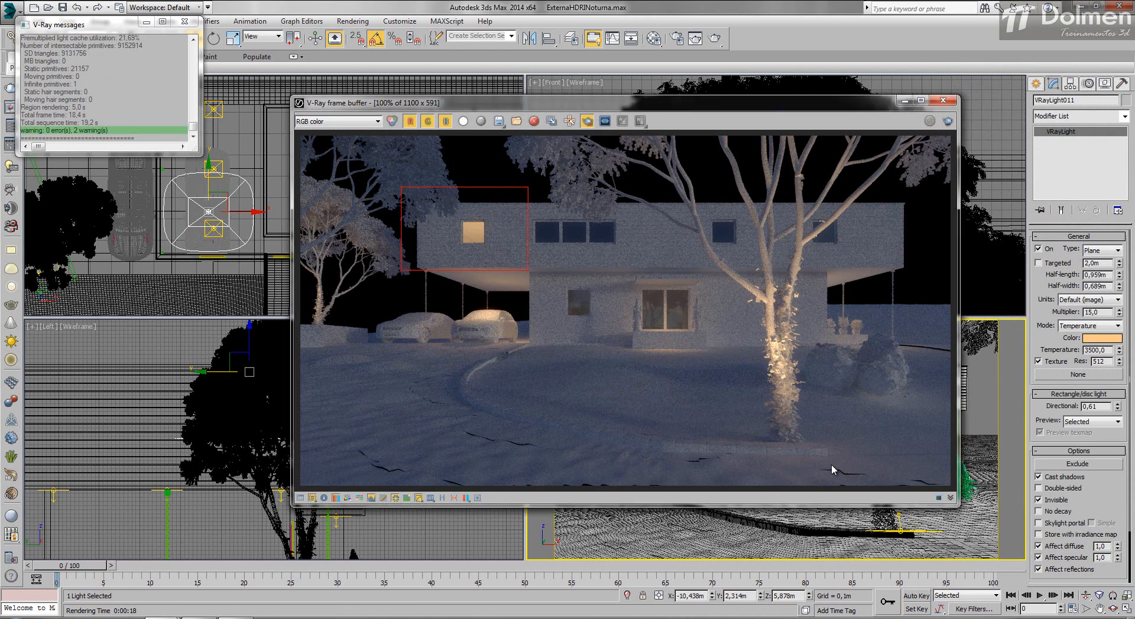
scroll(832, 470, "up", 2)
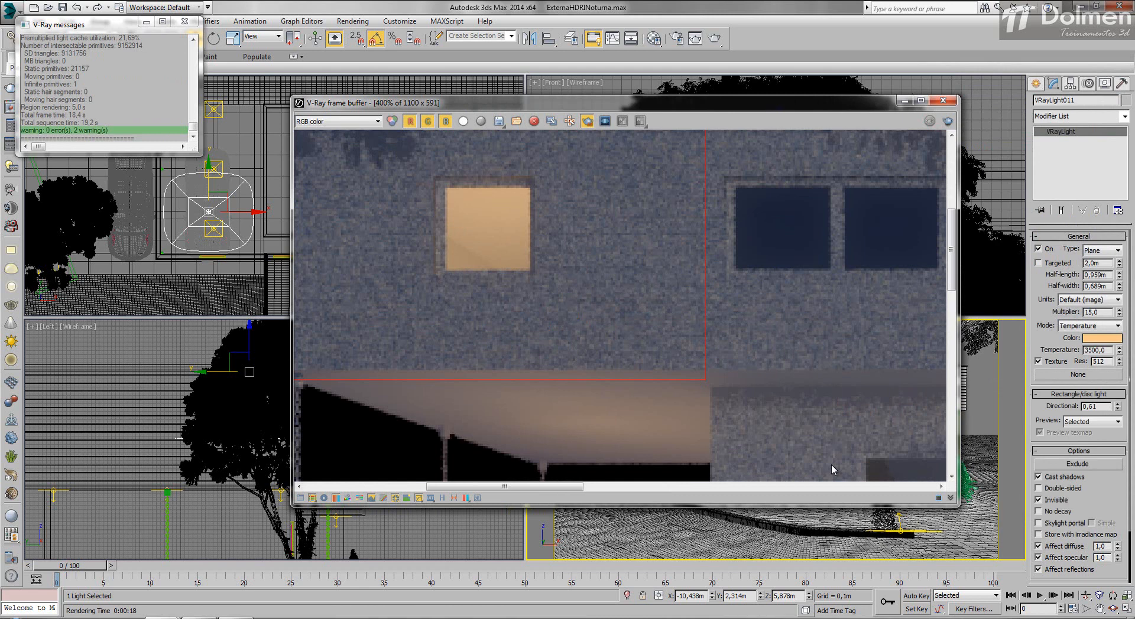
scroll(831, 470, "down", 1)
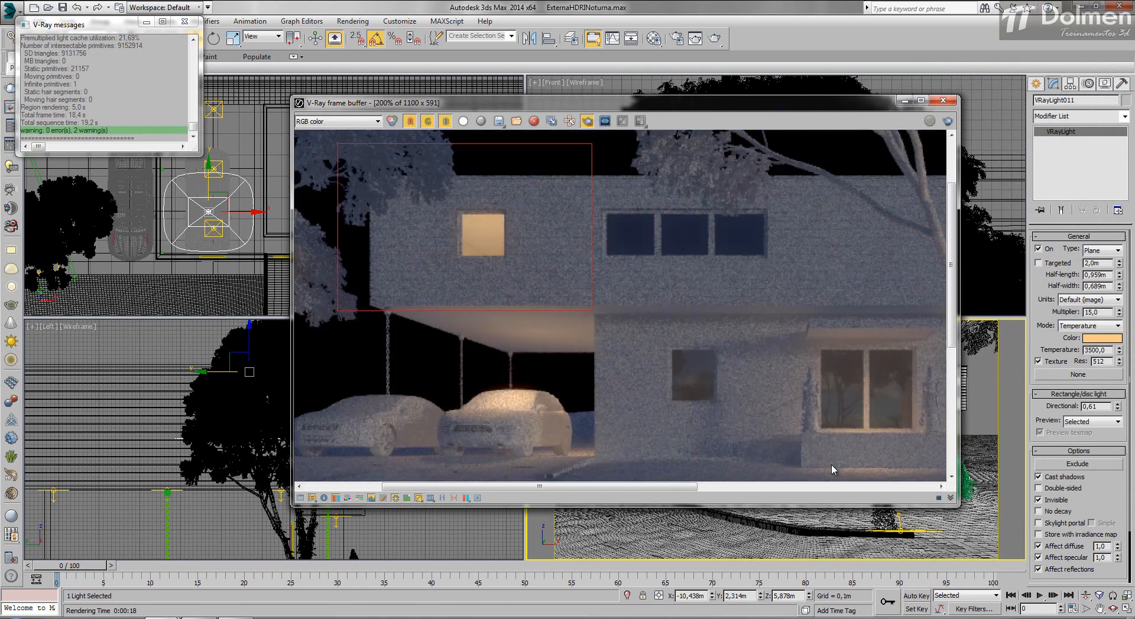
scroll(832, 470, "down", 1)
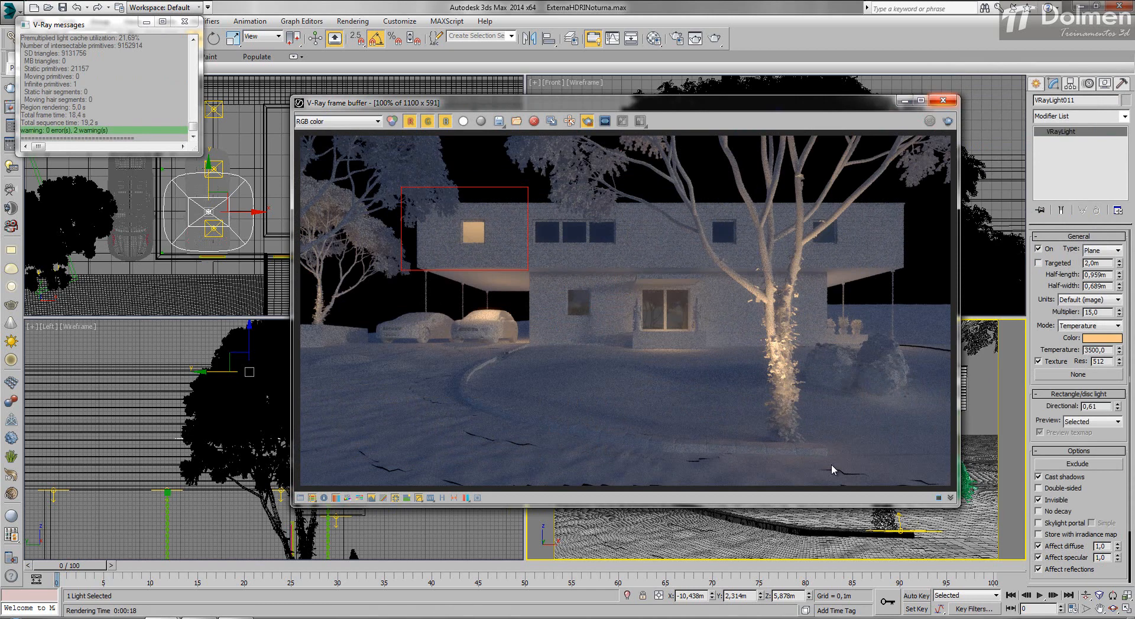
left_click(943, 100)
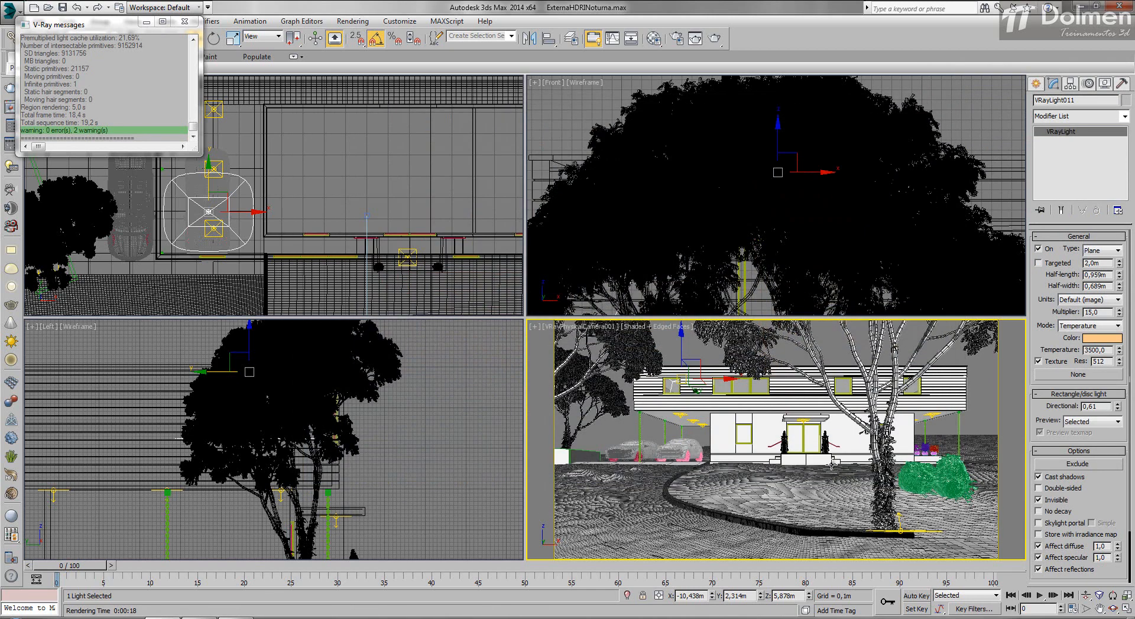
Clone the upper-floor light as four instances spaced about 4.72 m along X, and shift the end one to about X 7.73 m.
left_click_drag(208, 212, 309, 212, "shift")
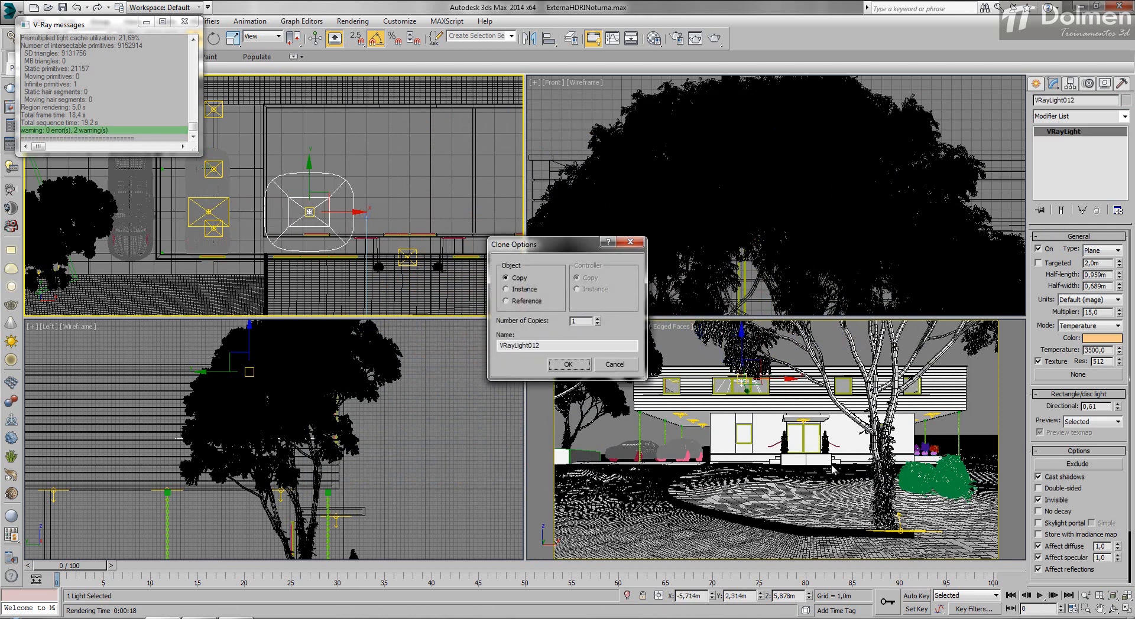
left_click(506, 289)
left_click(568, 364)
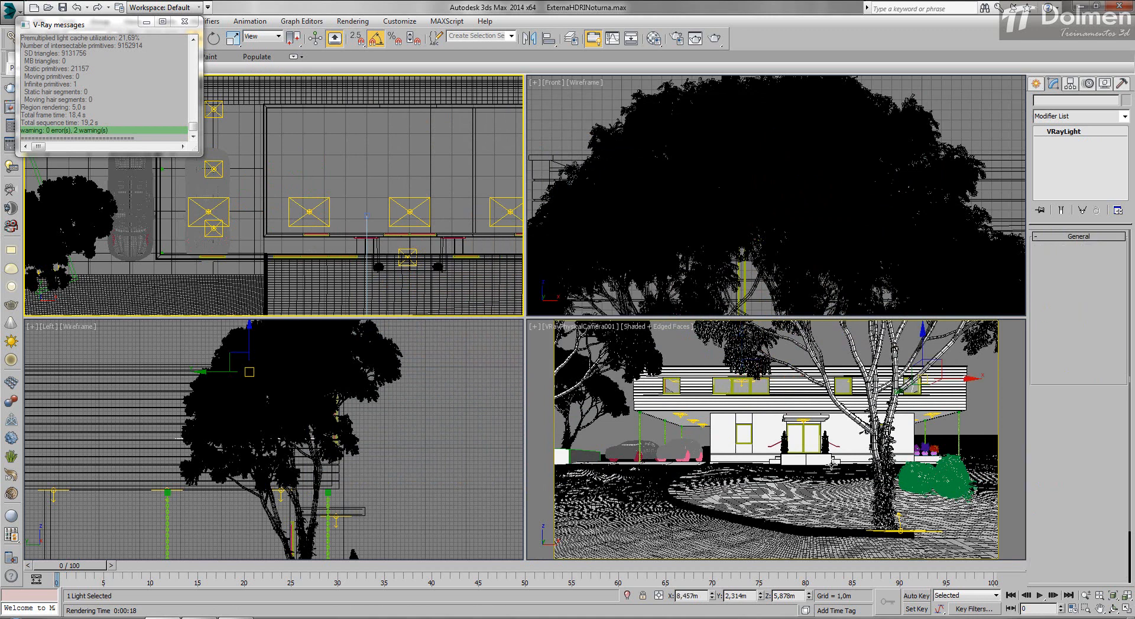
middle_click_drag(437, 248, 268, 247)
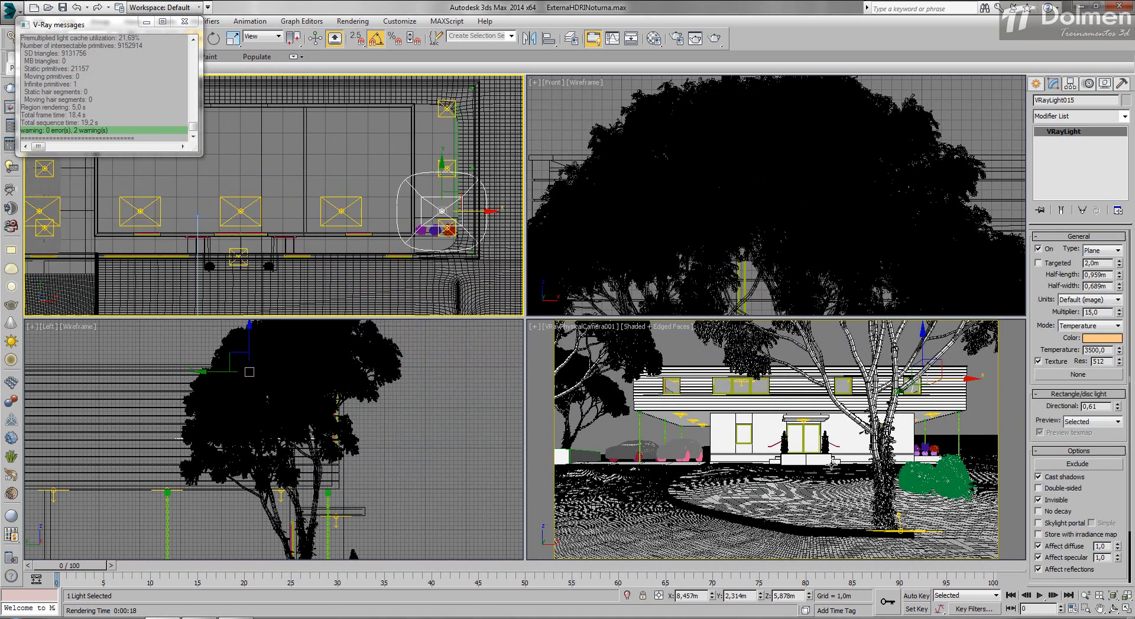
left_click_drag(471, 211, 455, 211)
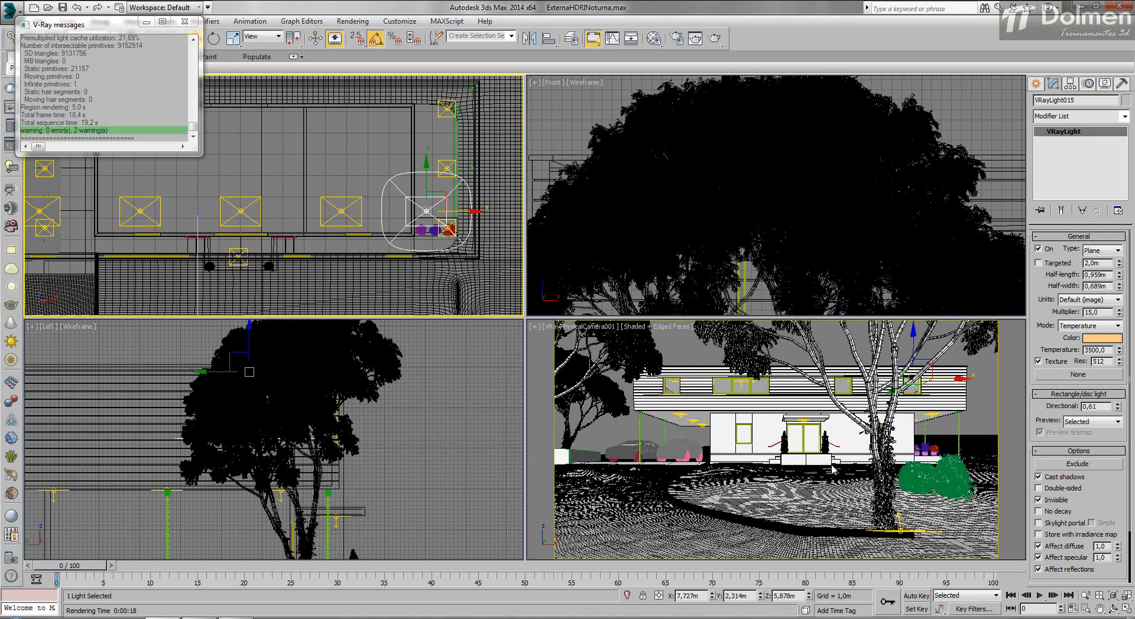
Clone the upper-floor light above the entrance as one instance down into the ground floor, at about Z 2.92 m.
left_click(241, 211)
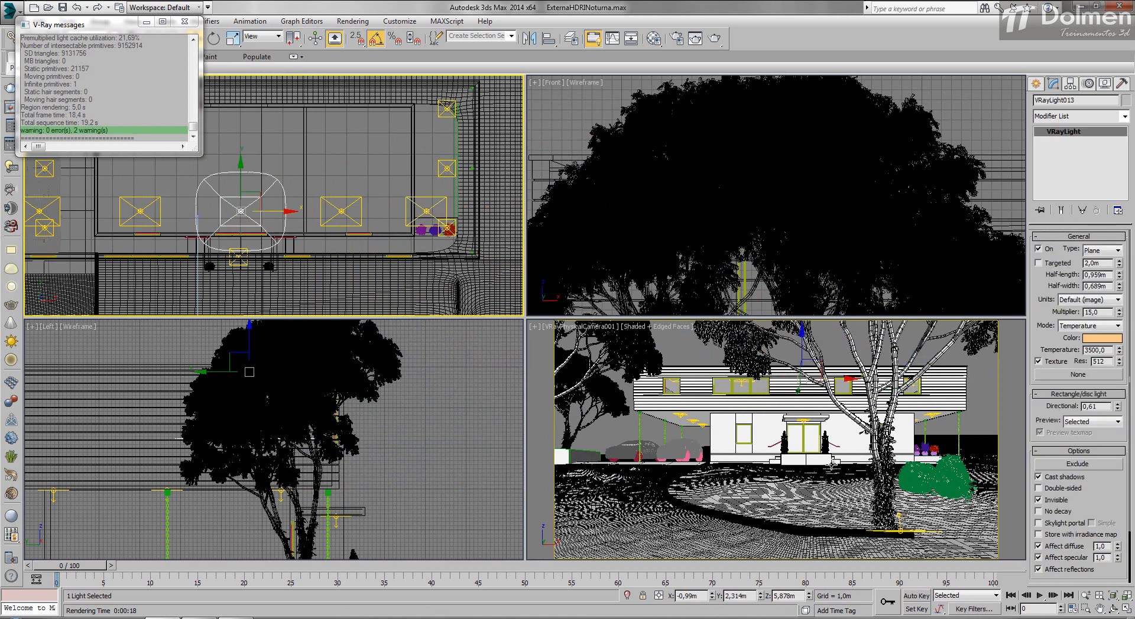
middle_click_drag(254, 422, 306, 413)
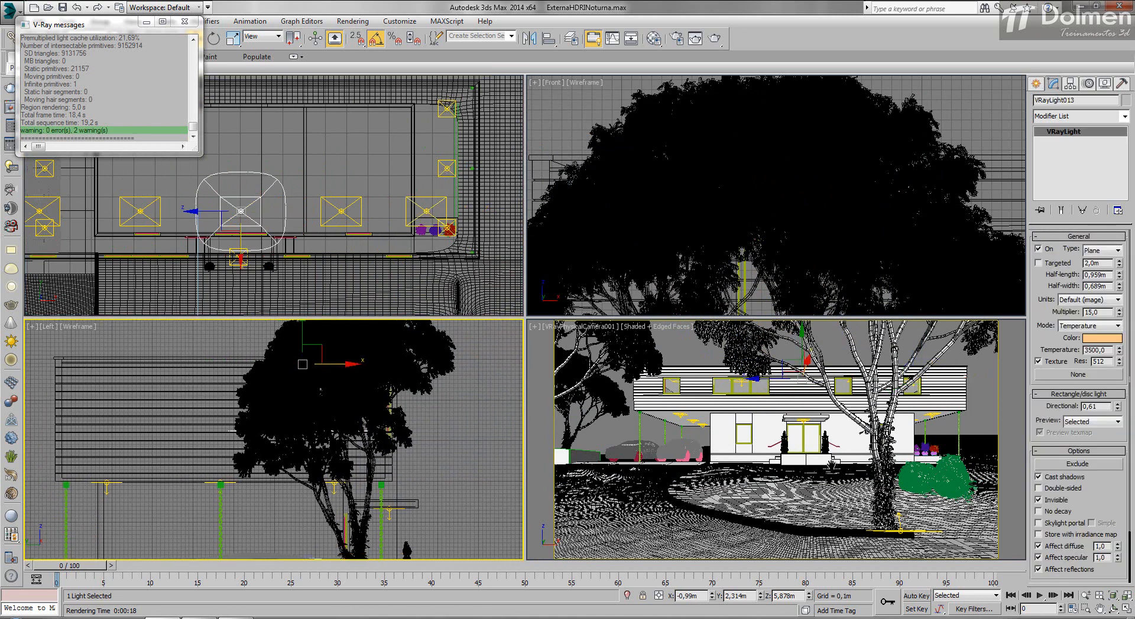
scroll(306, 414, "down", 2)
mouse_move(289, 358)
left_mouse_down("shift")
mouse_move(289, 461)
mouse_move(290, 442)
left_mouse_up("shift")
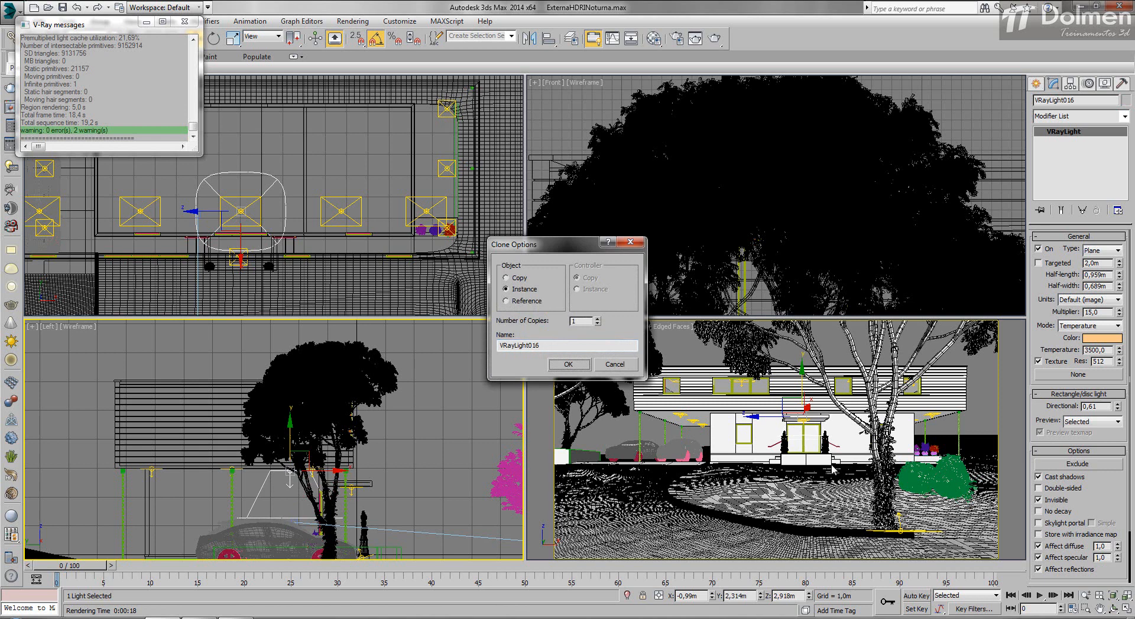
key("Return")
Clone the ground-floor light as an instance at about X -4.79 m, and move both ground-floor lights back to about Y 3.32 m.
left_click_drag(241, 211, 163, 211)
left_click_drag(832, 465, 833, 470, "shift")
key("Return")
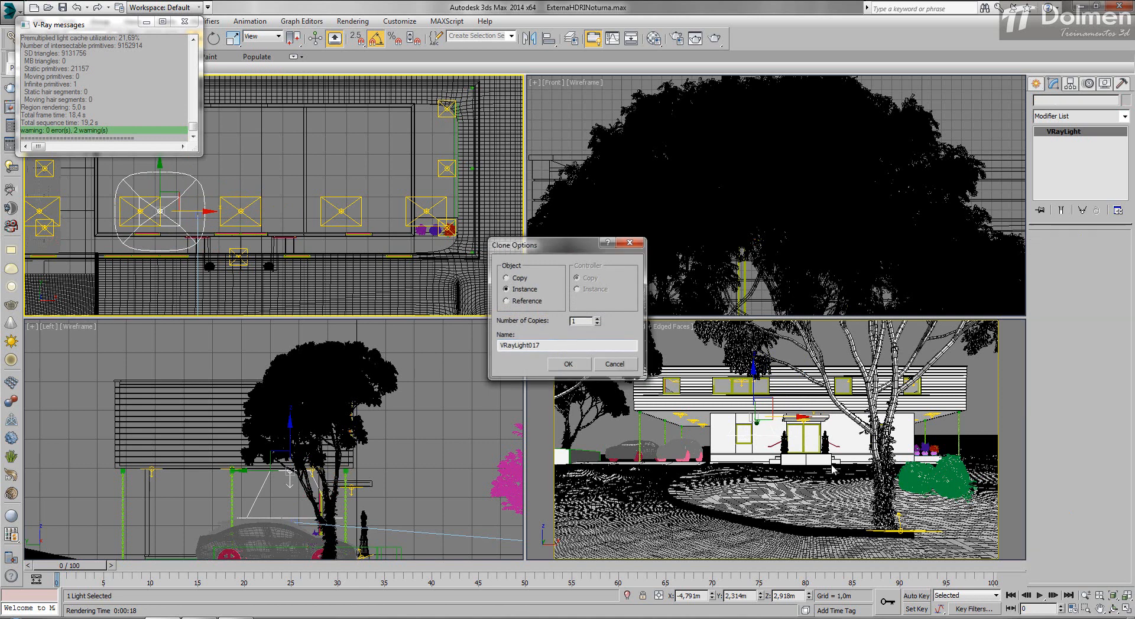
left_click(240, 211, "ctrl")
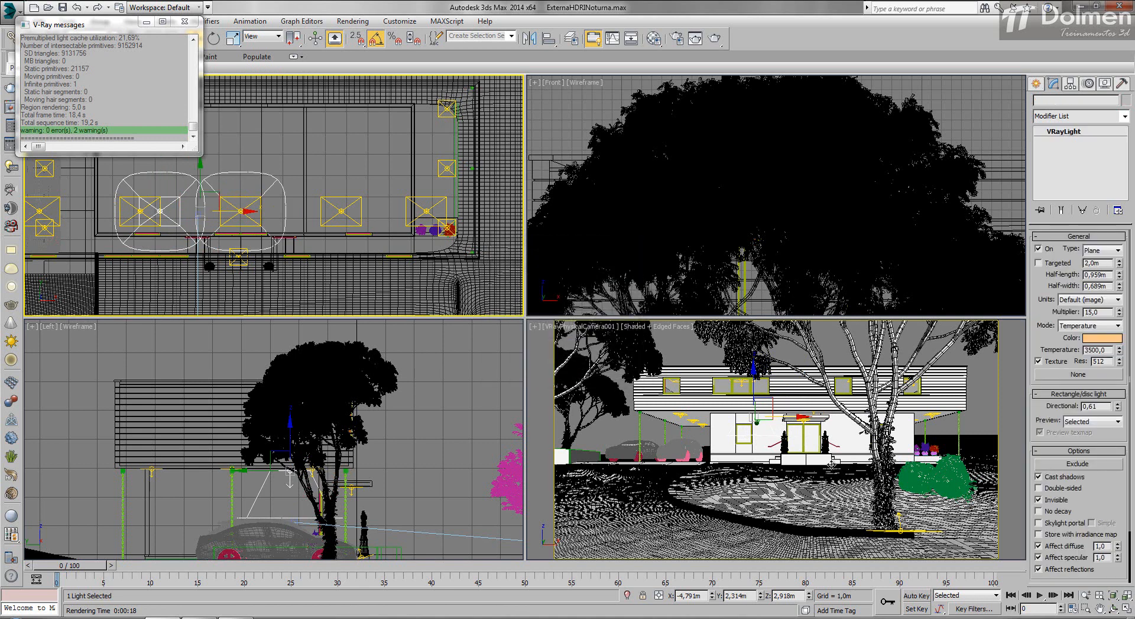
mouse_move(199, 186)
left_mouse_down()
mouse_move(200, 158)
mouse_move(201, 173)
left_mouse_up()
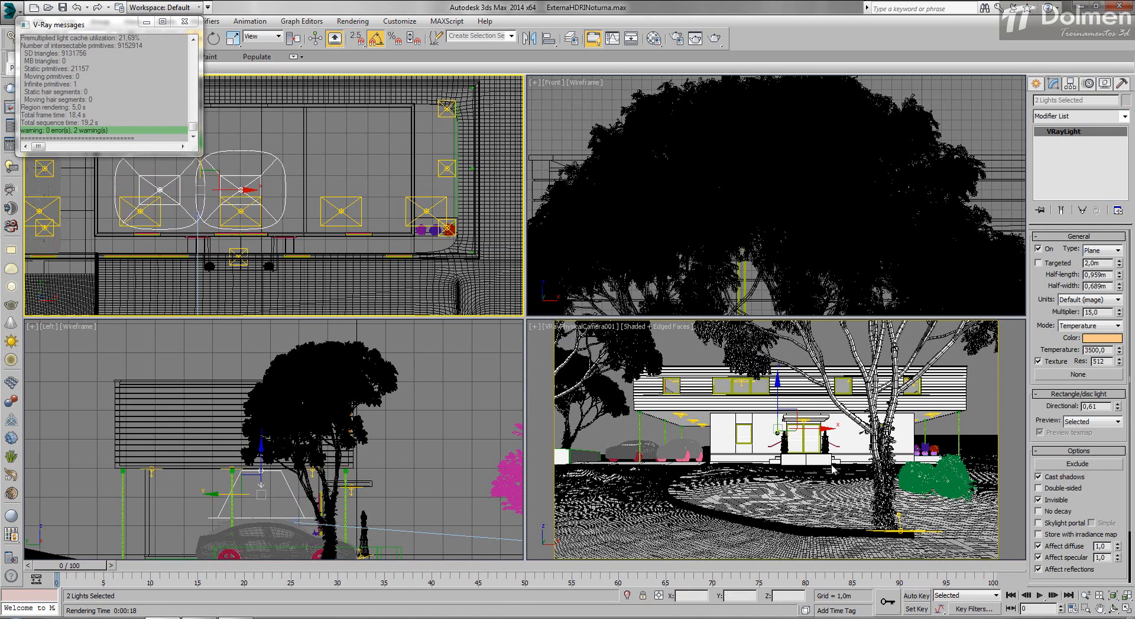
Clone the ground-floor light behind the entrance as an instance at about X 4.23 m.
left_click(251, 183)
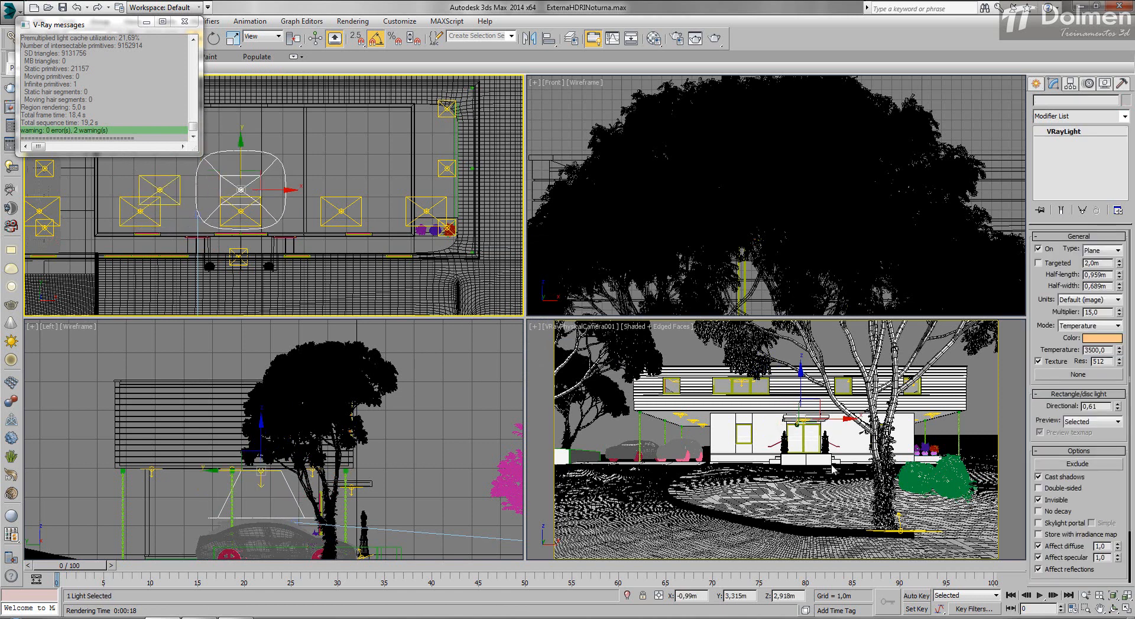
left_click_drag(271, 190, 386, 189, "shift")
left_click_drag(832, 465, 831, 469, "shift")
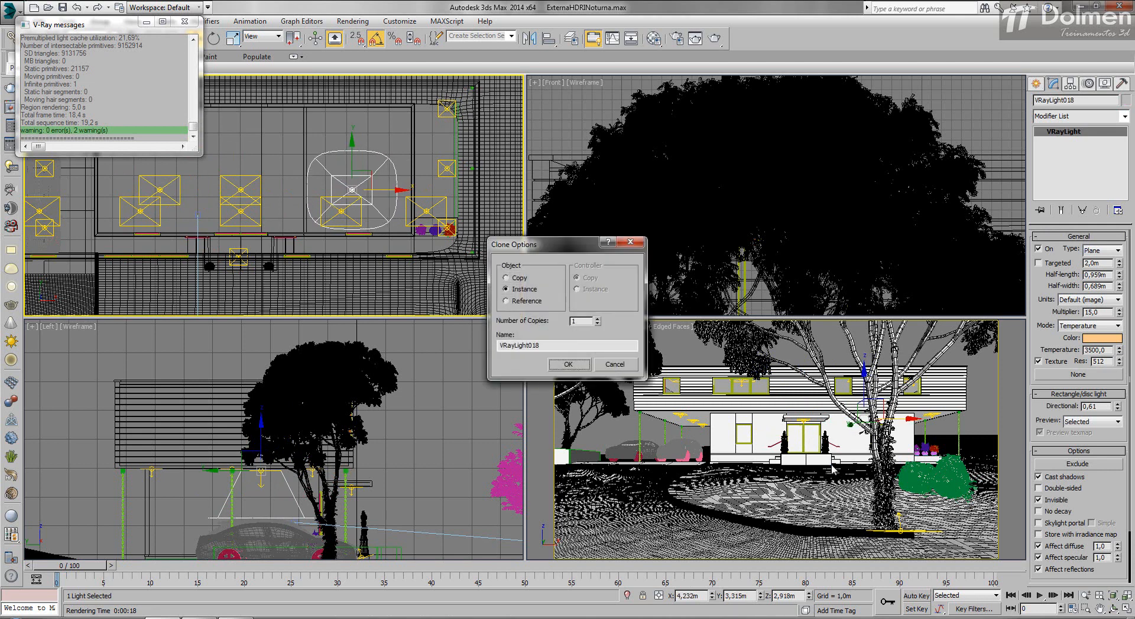
key("Return")
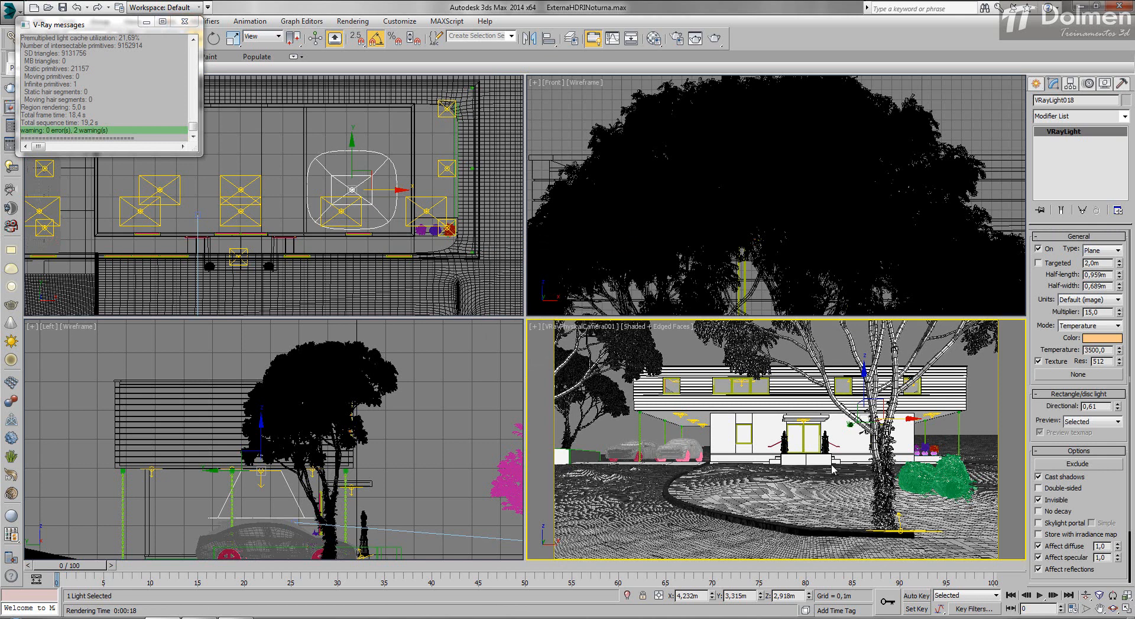
Render the camera view and correct the image with exposure 0.69, contrast -0.02, white balance 7347 and levels white point 0.76.
key("shift+q")
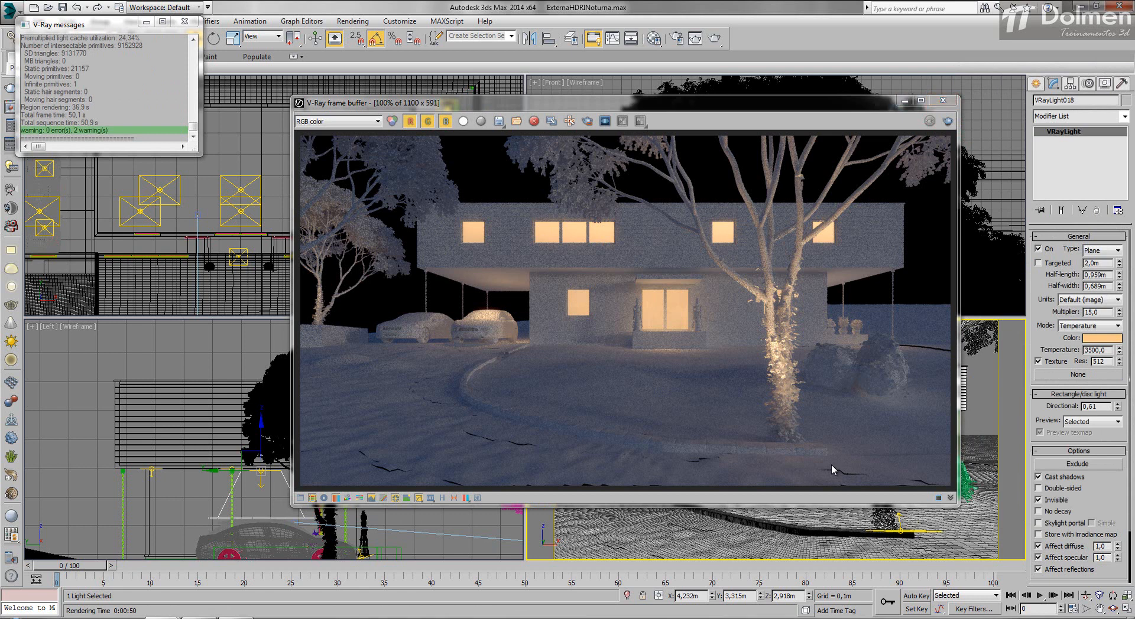
left_click(300, 498)
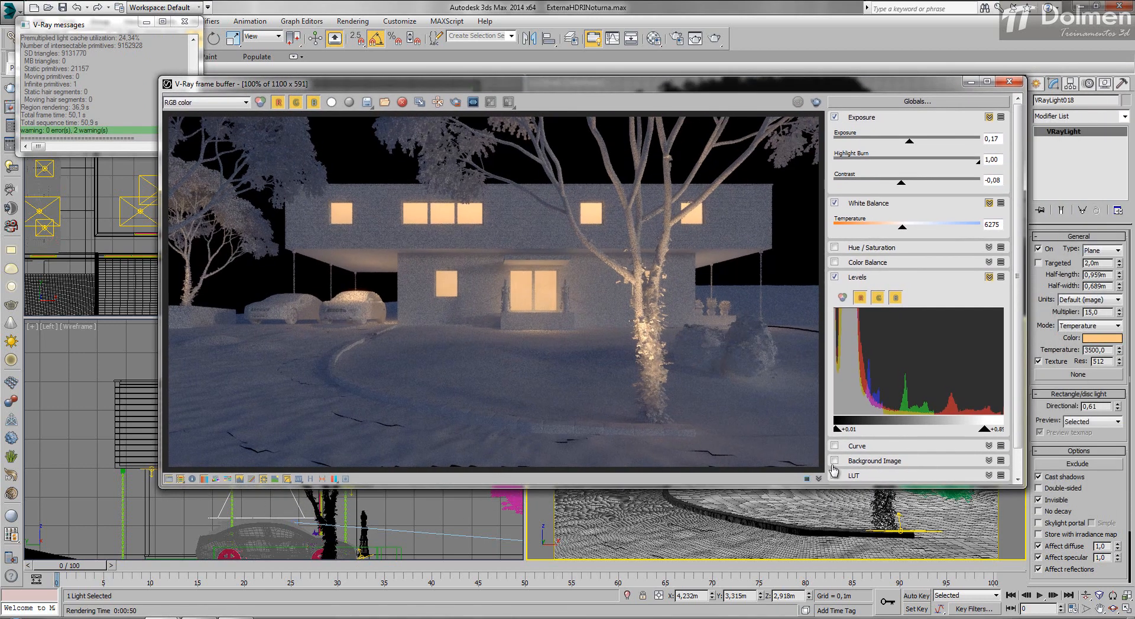
left_click_drag(909, 141, 917, 141)
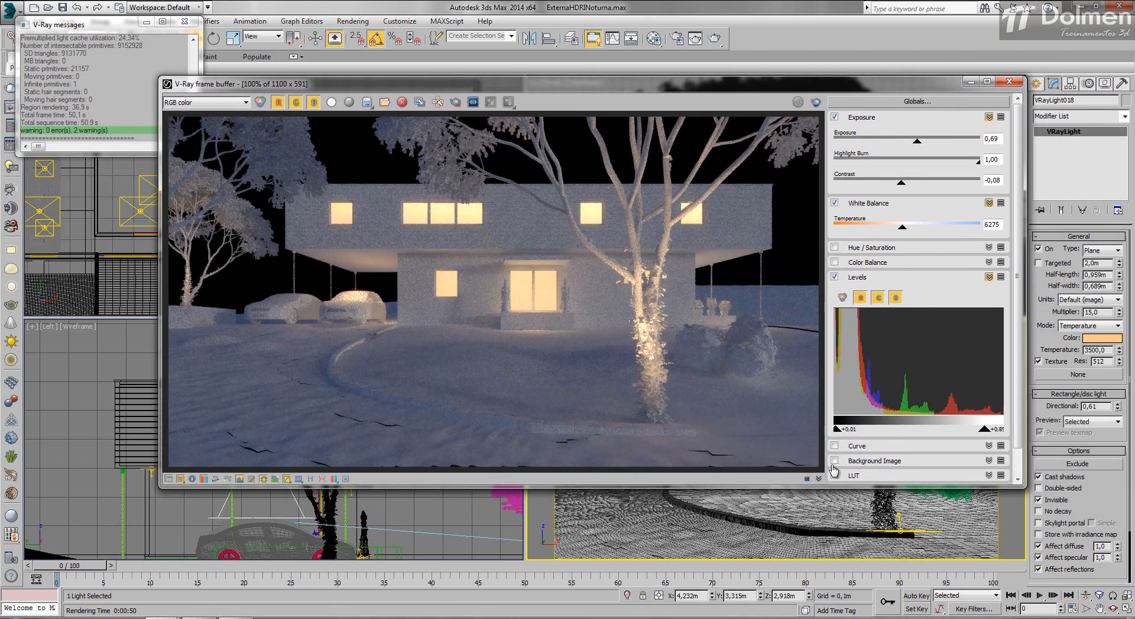
left_click_drag(901, 182, 907, 183)
mouse_move(902, 226)
left_mouse_down()
mouse_move(962, 226)
mouse_move(909, 226)
mouse_move(922, 226)
left_mouse_up()
left_click_drag(986, 429, 964, 429)
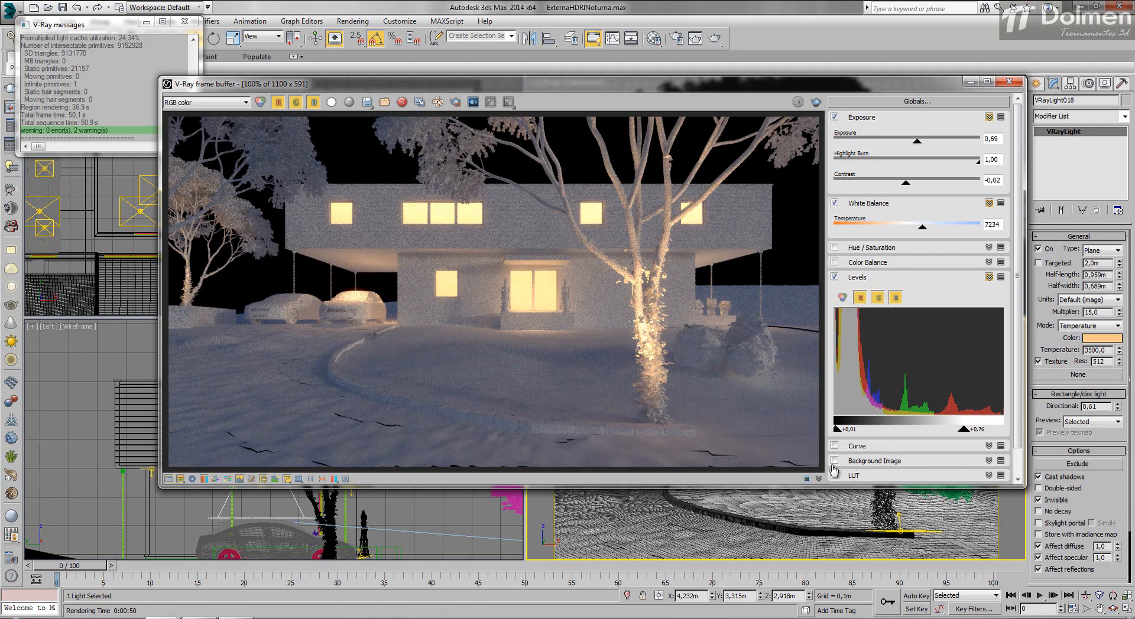
left_click_drag(926, 226, 922, 226)
Set the frame buffer's glare effect to weight 20.20 and size 39.00.
left_click(346, 480)
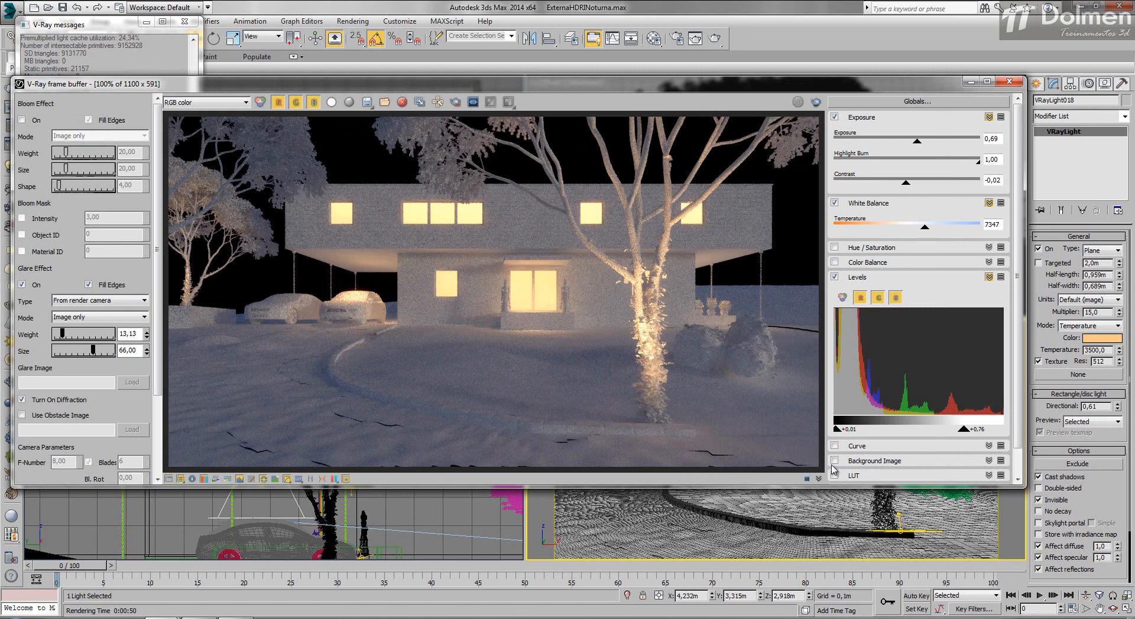
mouse_move(62, 335)
left_mouse_down()
mouse_move(92, 334)
mouse_move(78, 351)
mouse_move(55, 351)
mouse_move(77, 351)
mouse_move(66, 335)
left_mouse_up()
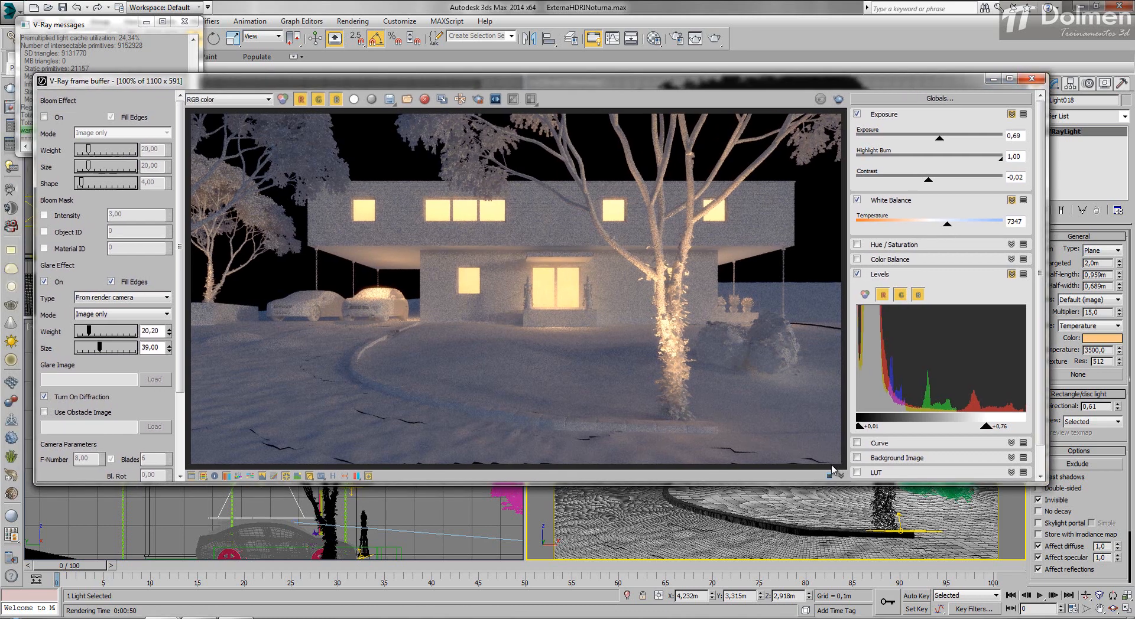
Unhide all hidden scene objects, including the vegetation, and render the camera view again.
left_click(1104, 84)
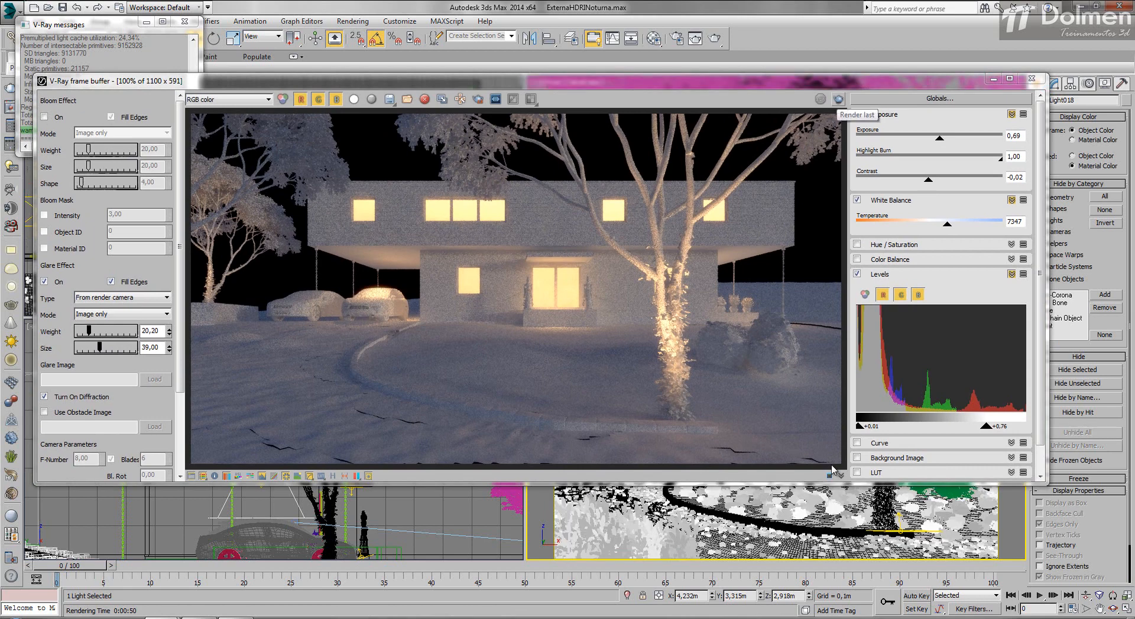
left_click(838, 99)
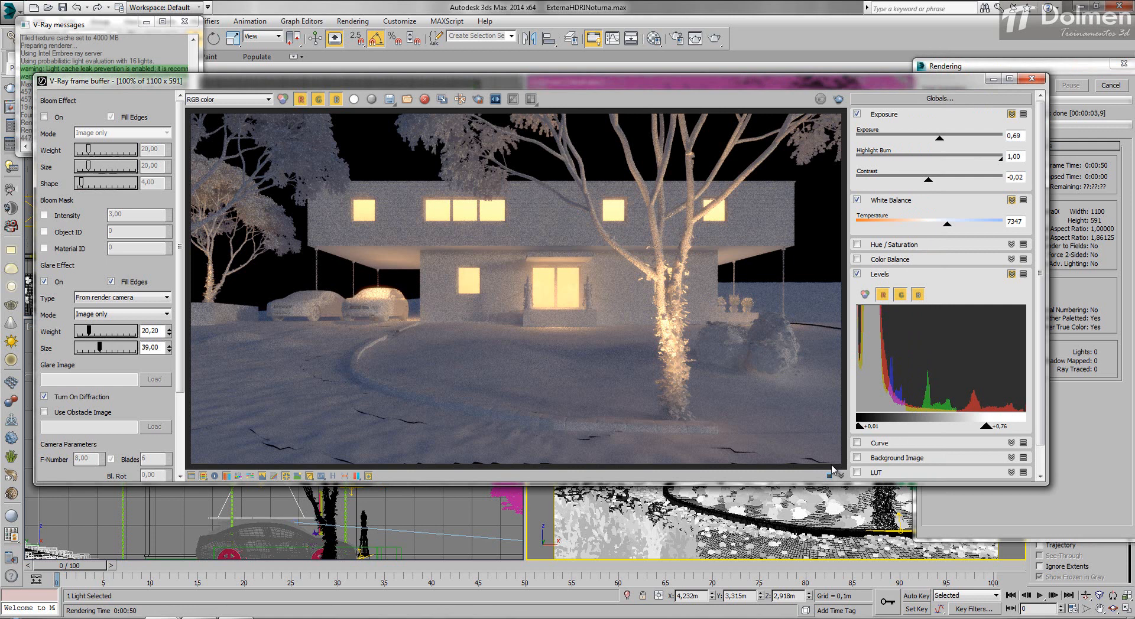
Show the render stamp in the frame buffer and hide its color correction and lens effects settings.
left_click(832, 471)
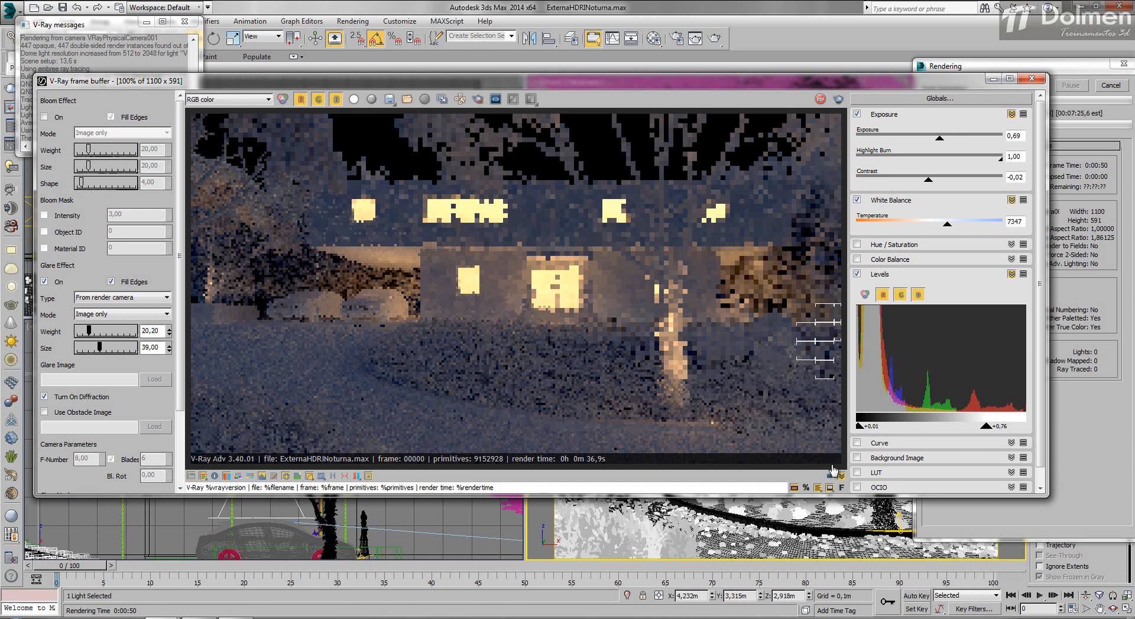
left_click(832, 470)
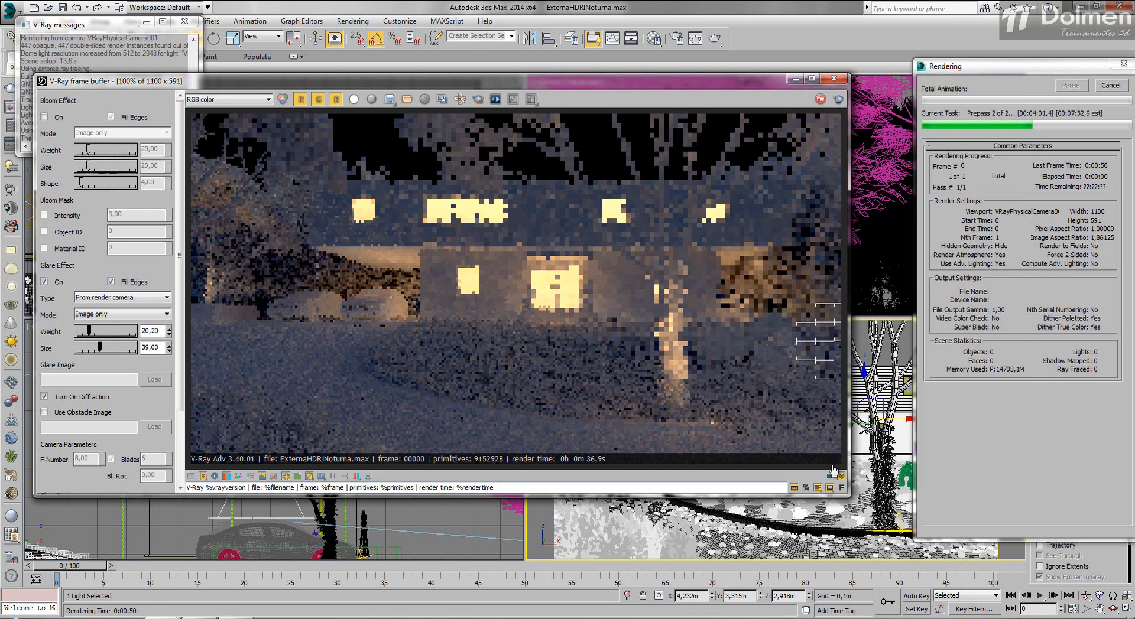
left_click(832, 471)
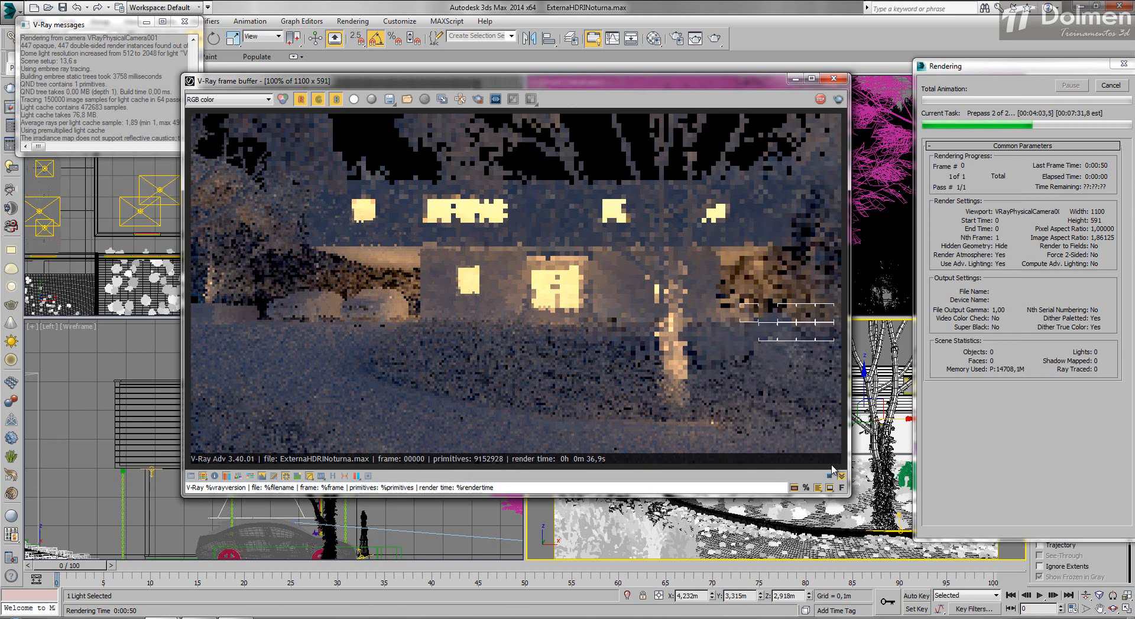